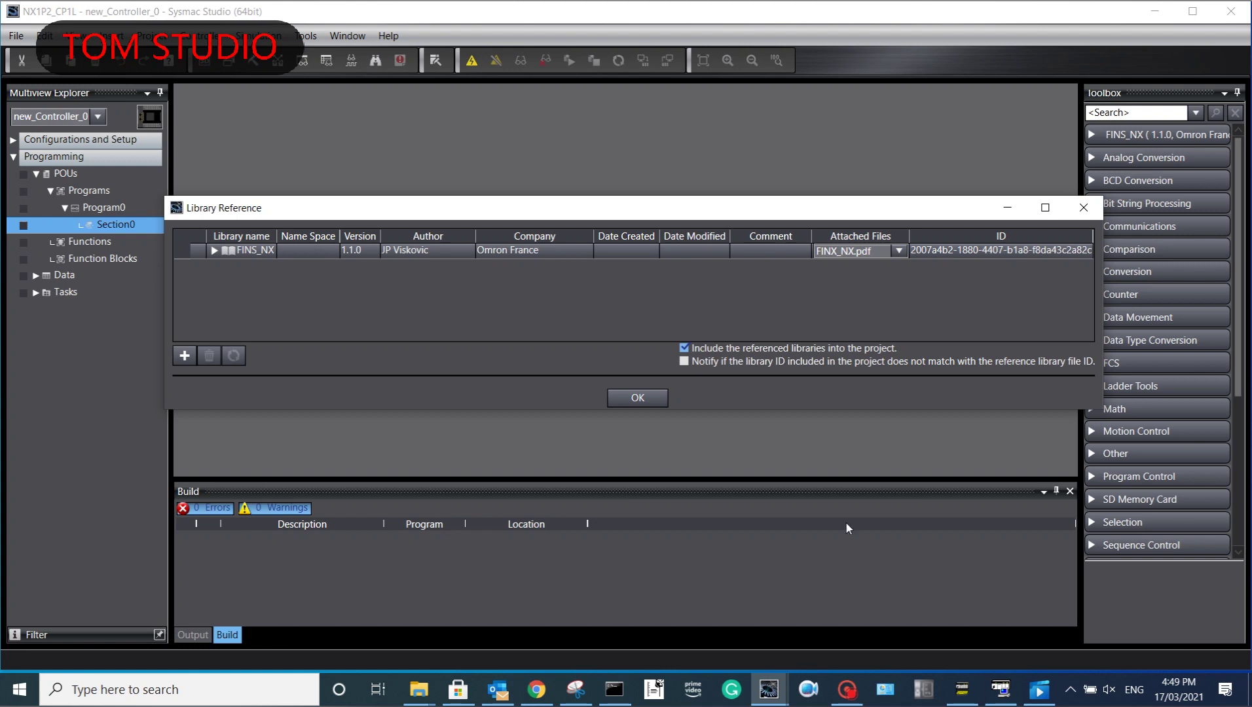
# Step: Expand FINS_NX > POUs > Programs > Sample and display Section0's ladder source
pyautogui.click(216, 253)
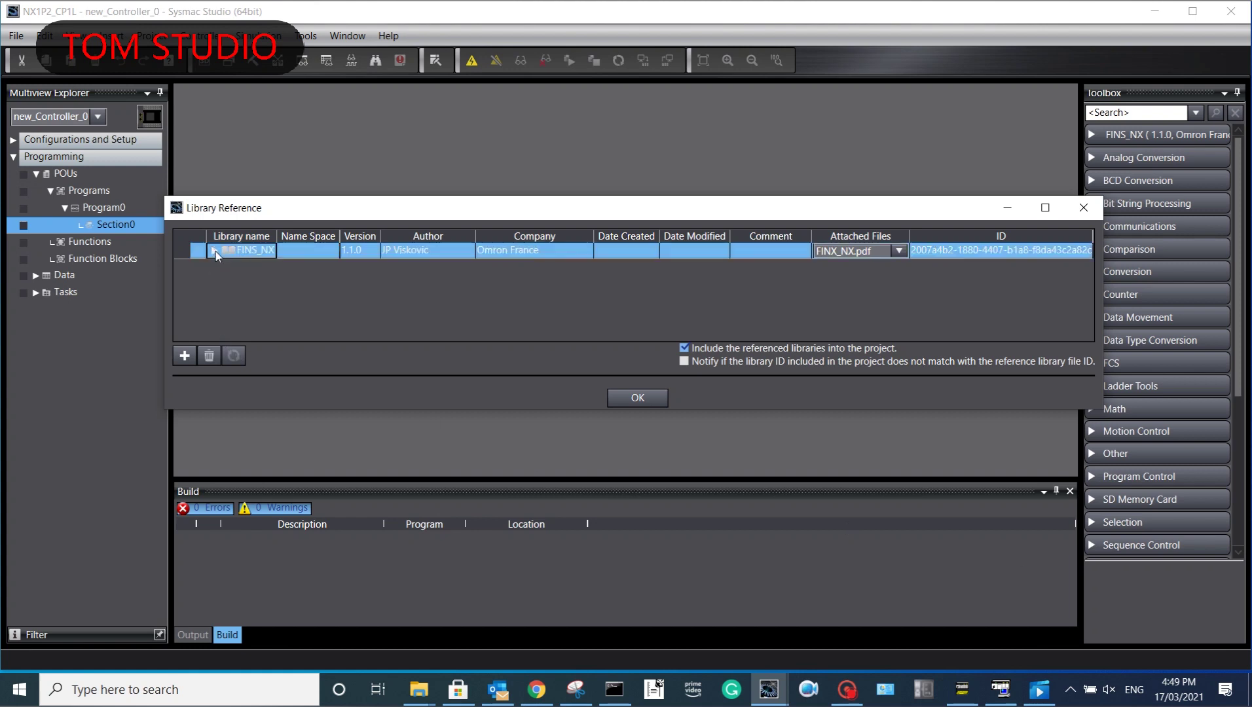
pyautogui.click(215, 251)
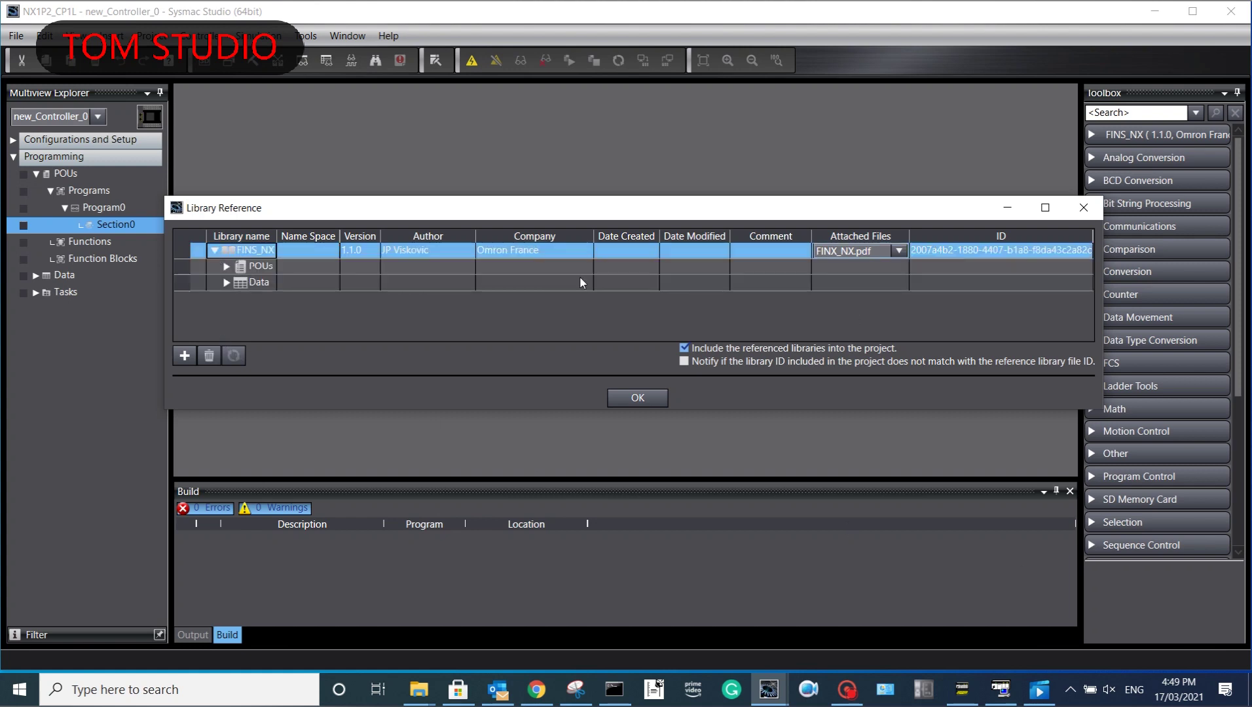
pyautogui.click(228, 266)
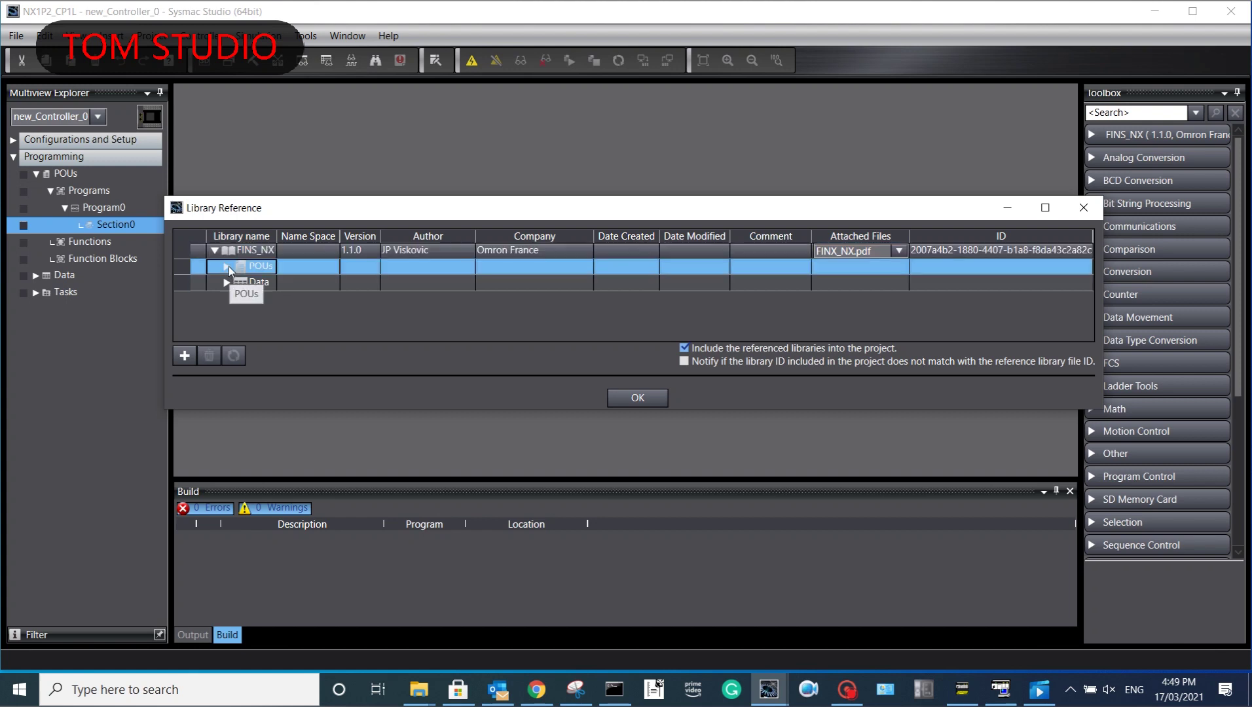
pyautogui.click(239, 283)
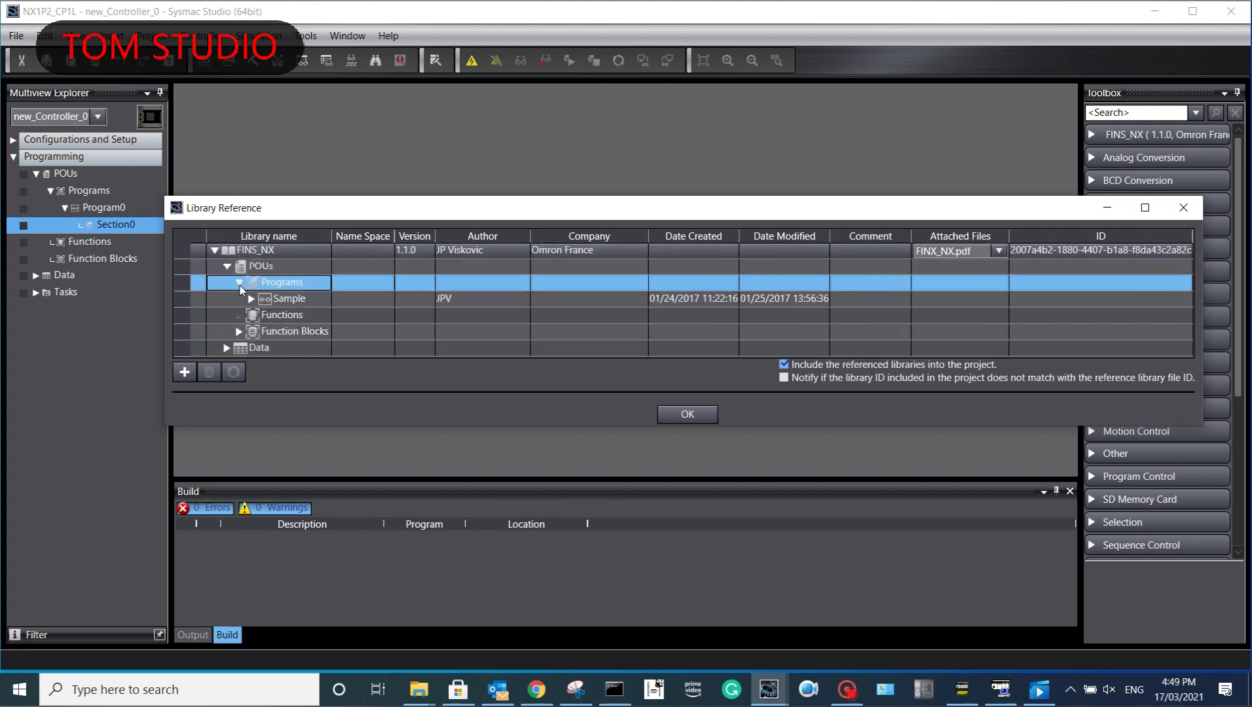
pyautogui.moveTo(451, 208); pyautogui.dragTo(427, 164)
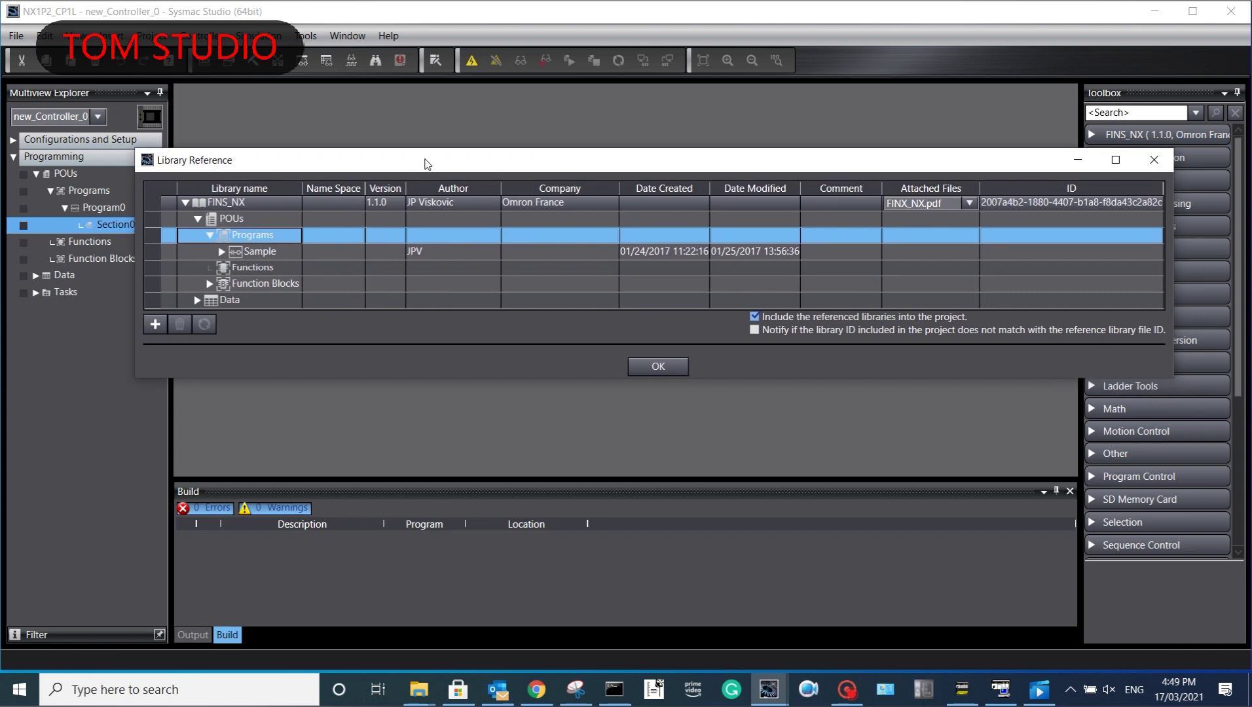
pyautogui.click(227, 255)
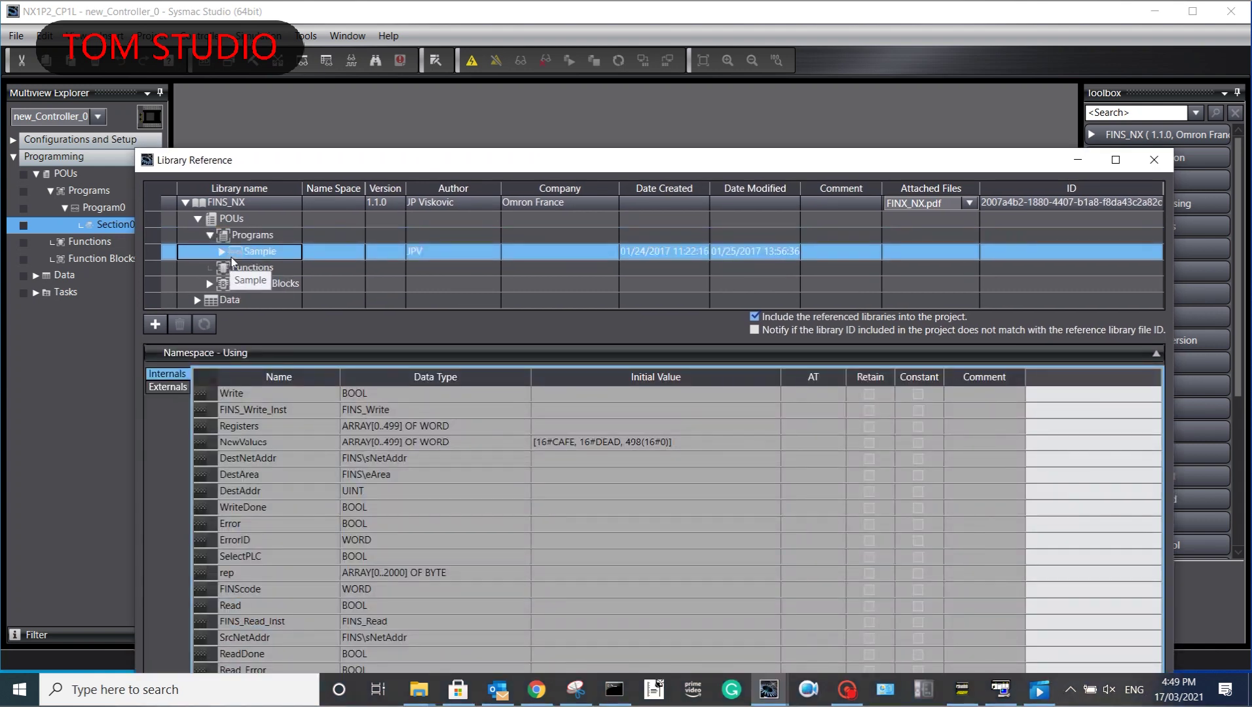
pyautogui.click(222, 252)
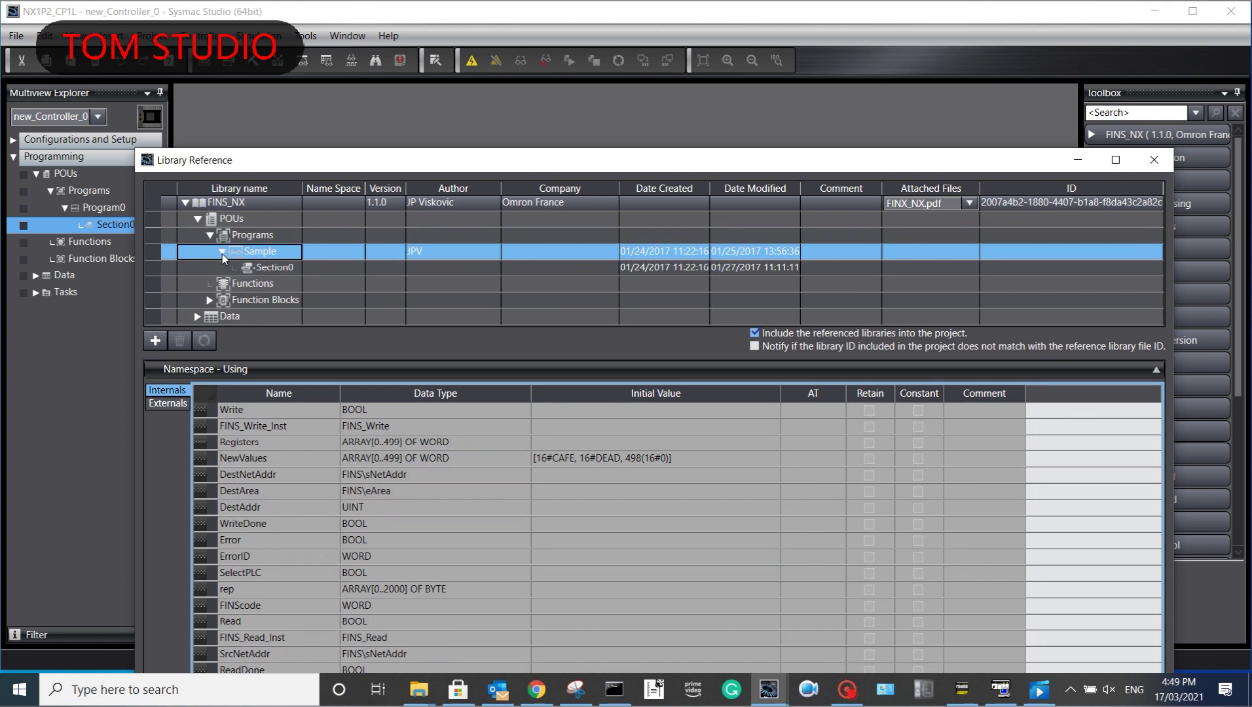
pyautogui.click(276, 268)
pyautogui.rightClick(277, 272)
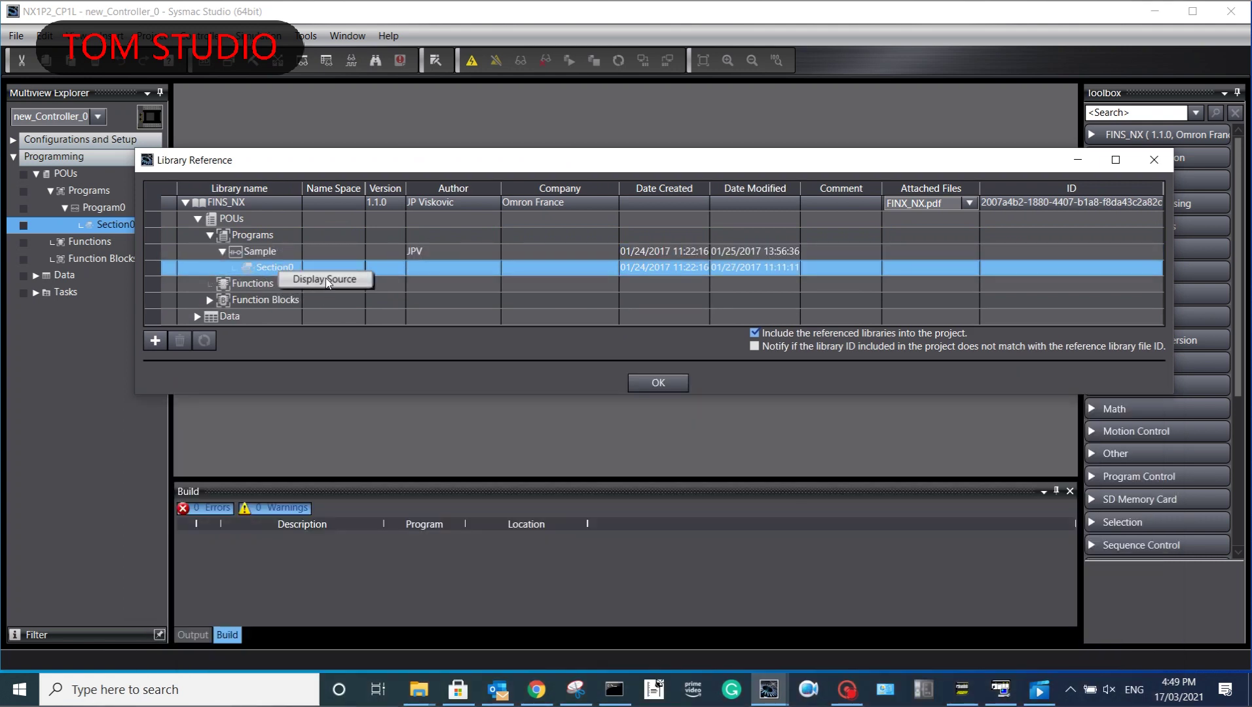
pyautogui.click(325, 279)
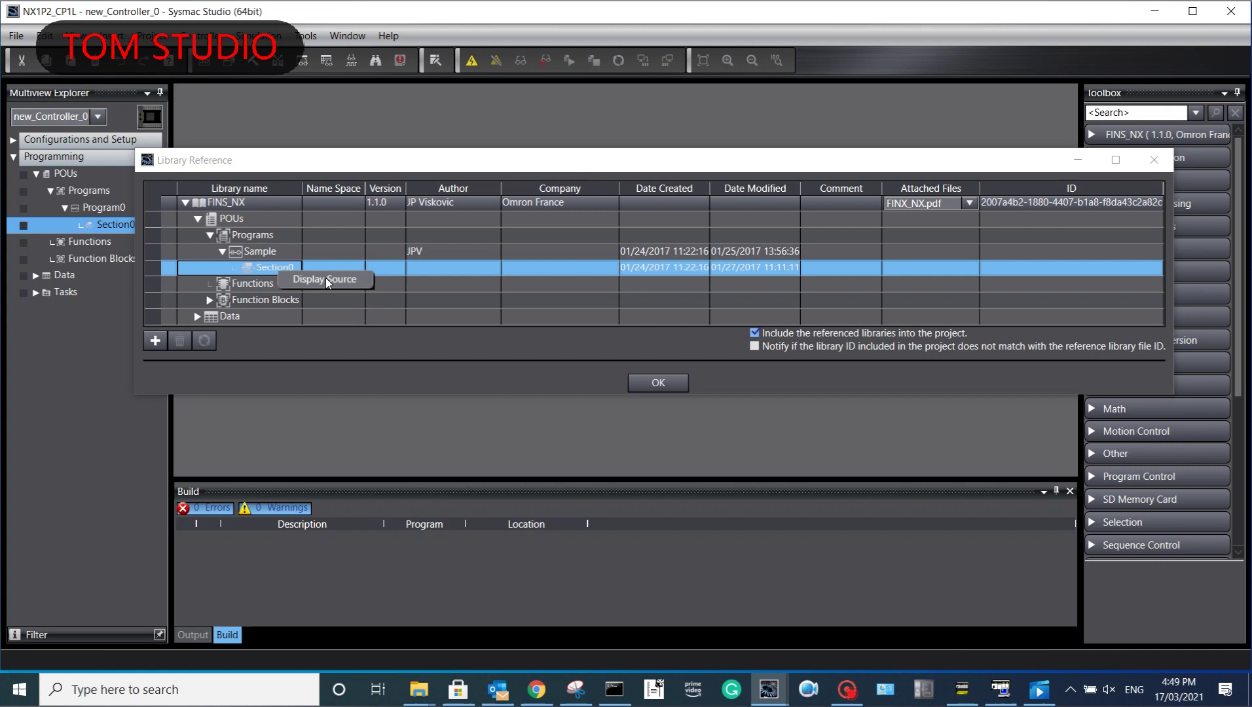
# Step: Close the library references and copy the Sample section's ladder rungs
pyautogui.click(664, 381)
pyautogui.scroll(-3, 790, 310)
pyautogui.scroll(3, 802, 309)
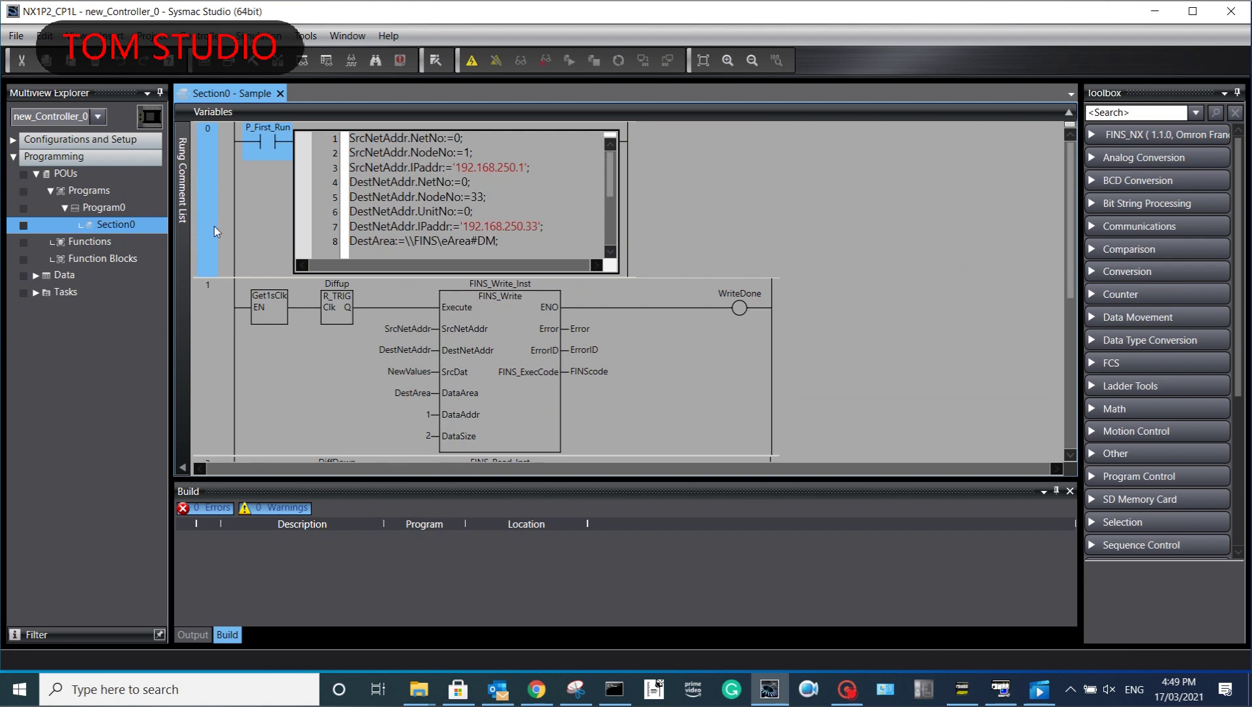
pyautogui.scroll(-3, 325, 356)
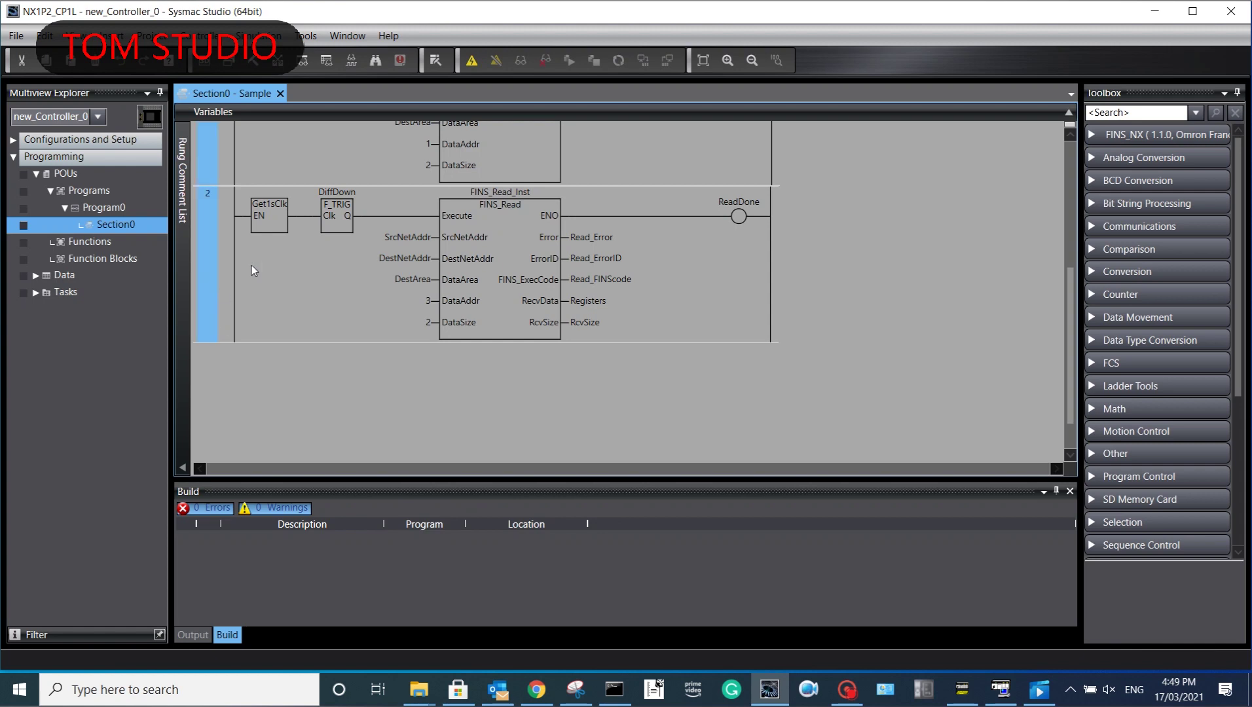
pyautogui.scroll(3, 354, 266)
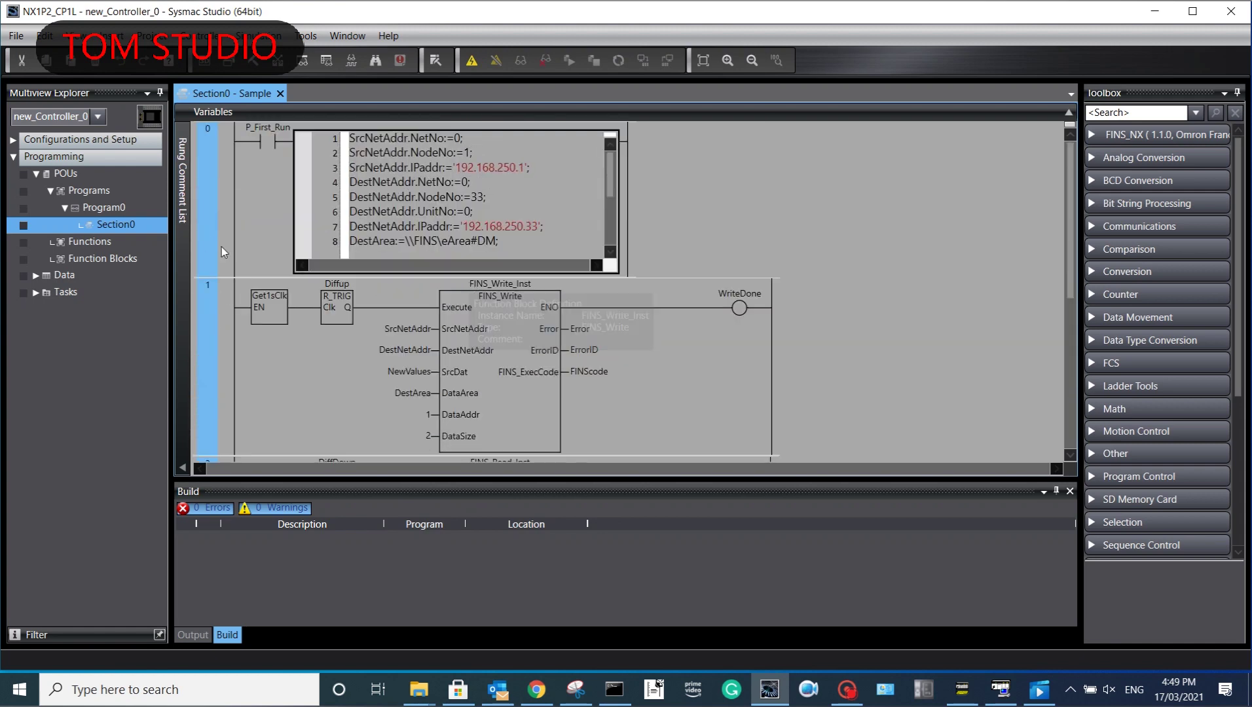
pyautogui.rightClick(213, 214)
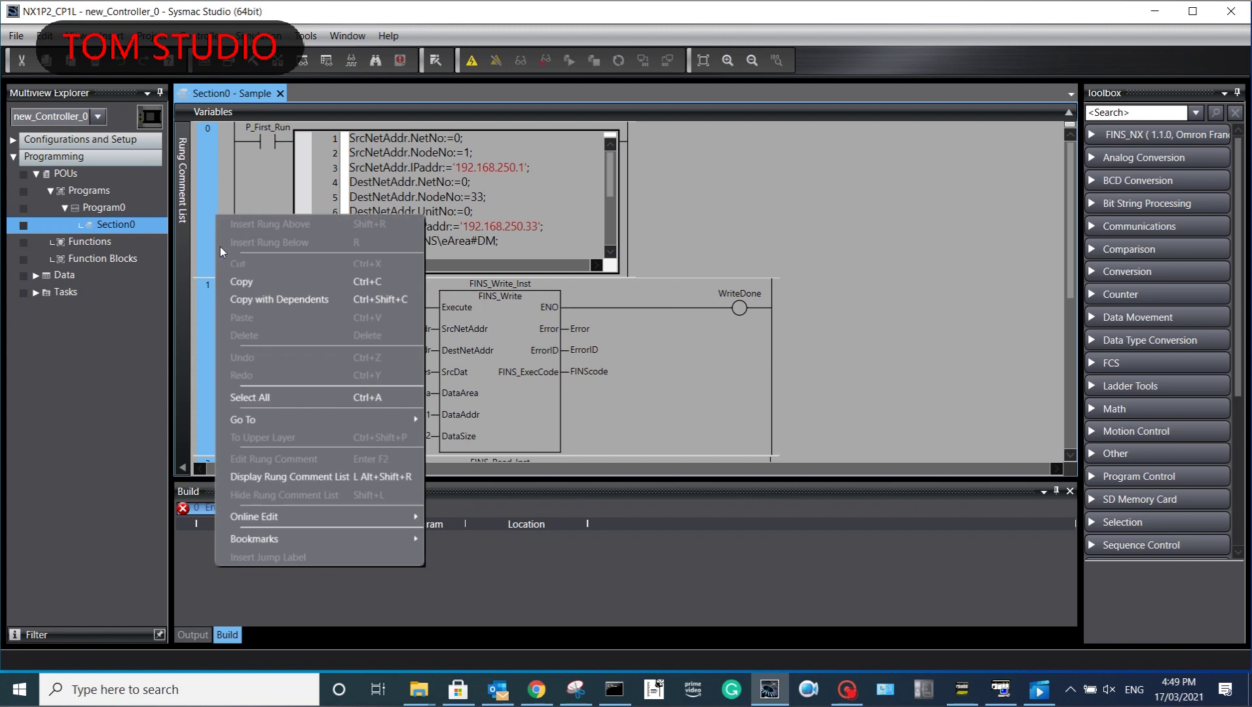
pyautogui.click(248, 282)
# Step: Paste the rungs into Program0's Section0 and delete its empty rung 0
pyautogui.doubleClick(102, 230)
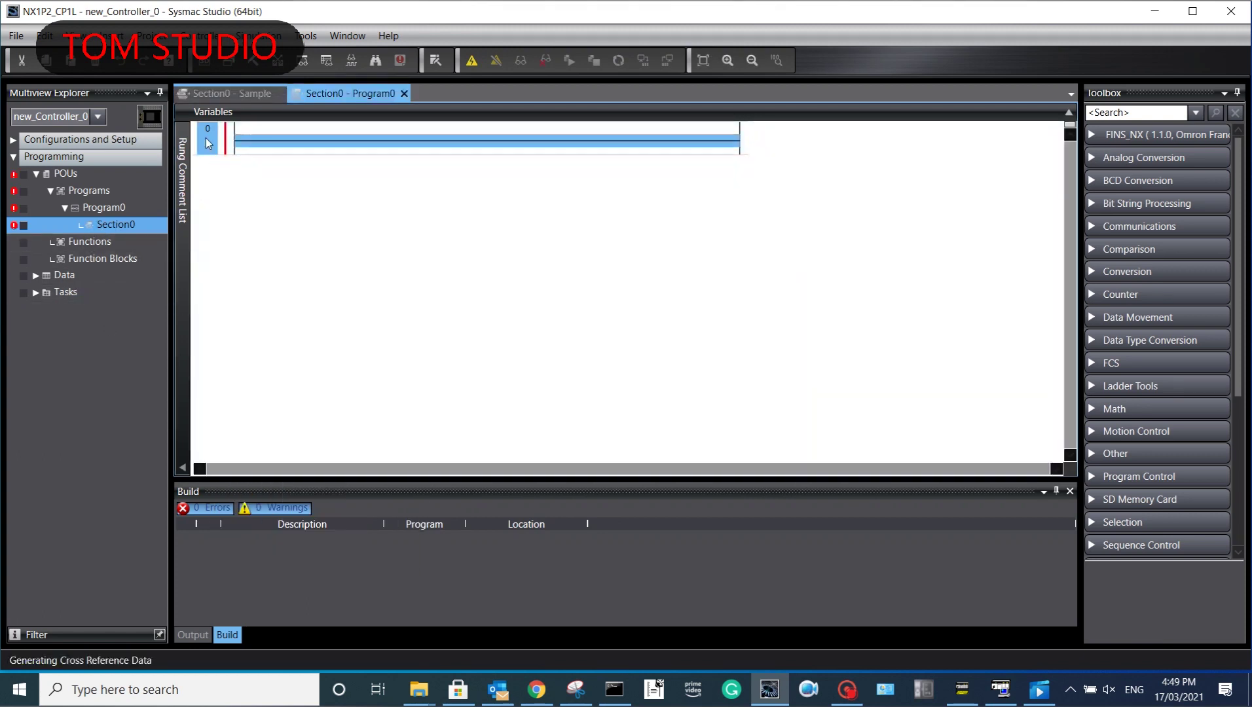
pyautogui.rightClick(207, 141)
pyautogui.click(236, 244)
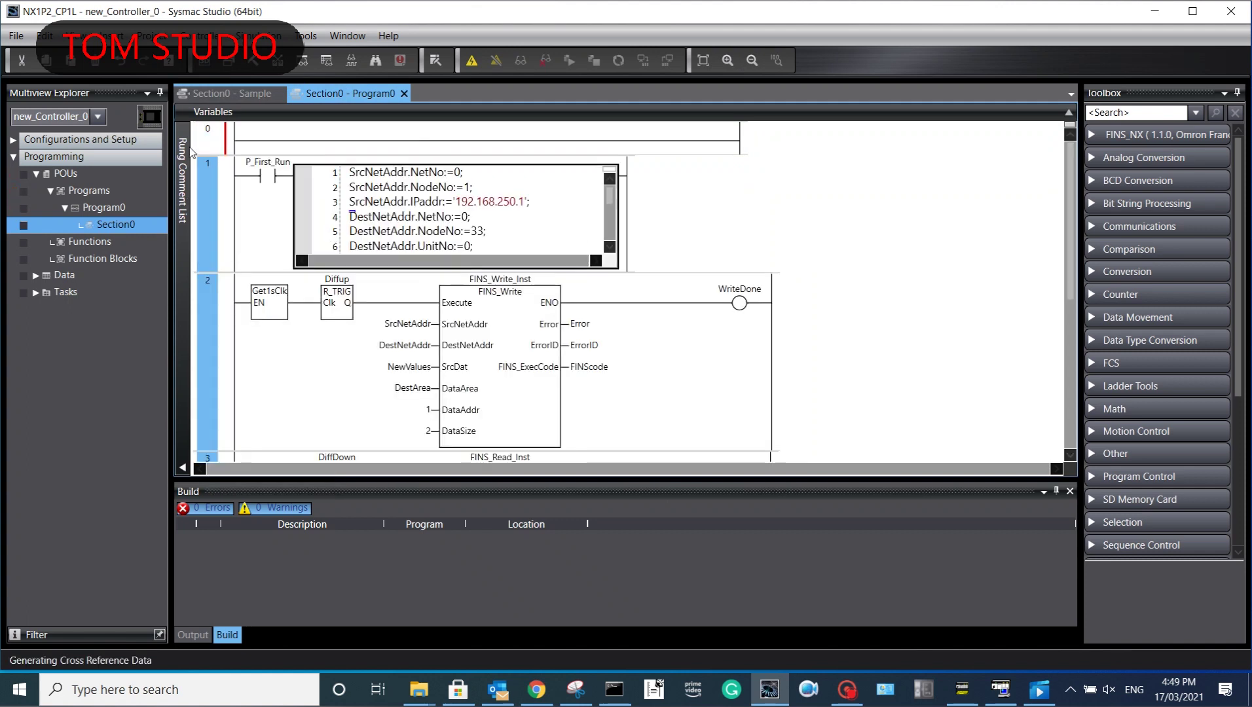
pyautogui.rightClick(208, 139)
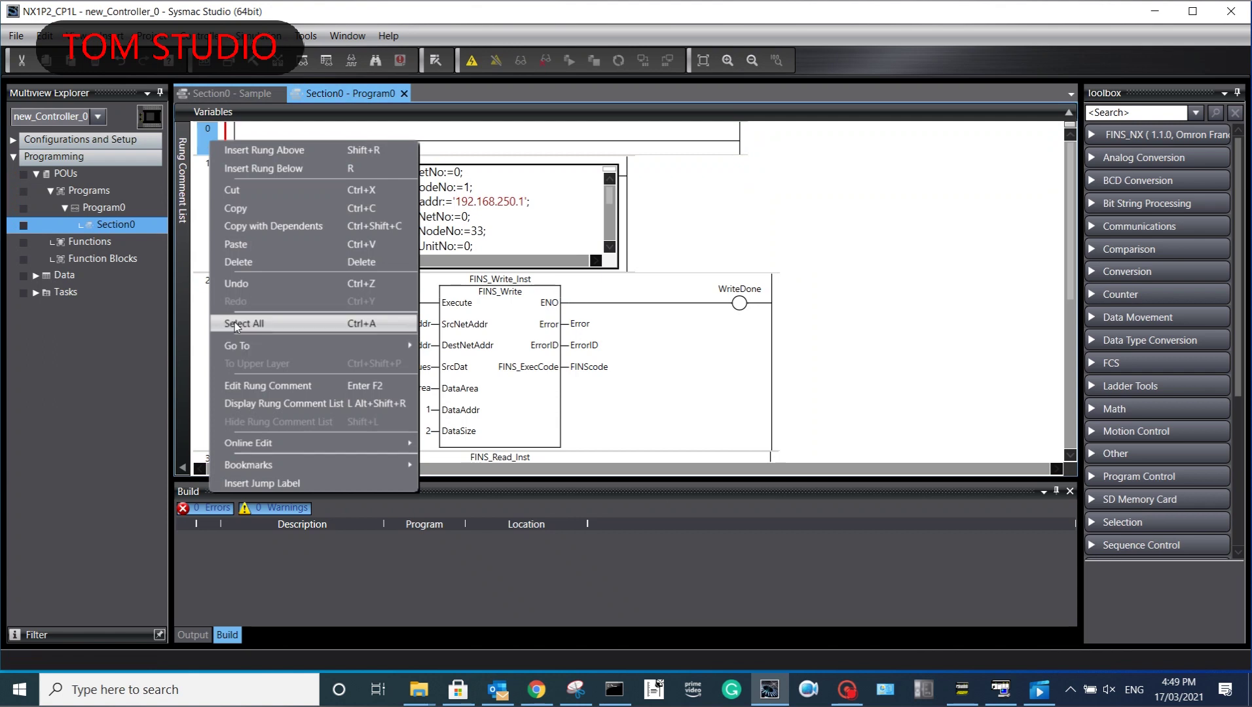
pyautogui.click(253, 264)
pyautogui.click(232, 93)
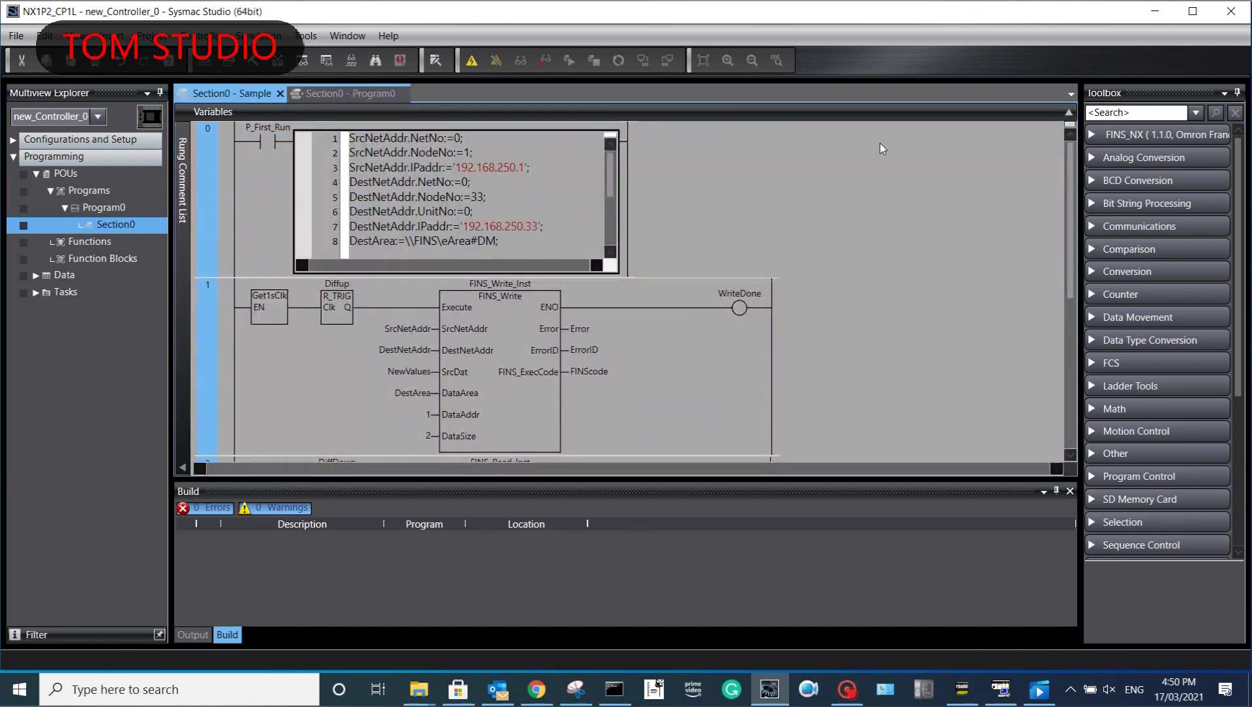
# Step: Select and copy all the Sample section's internal variables, then show Program0's variable table
pyautogui.click(1069, 115)
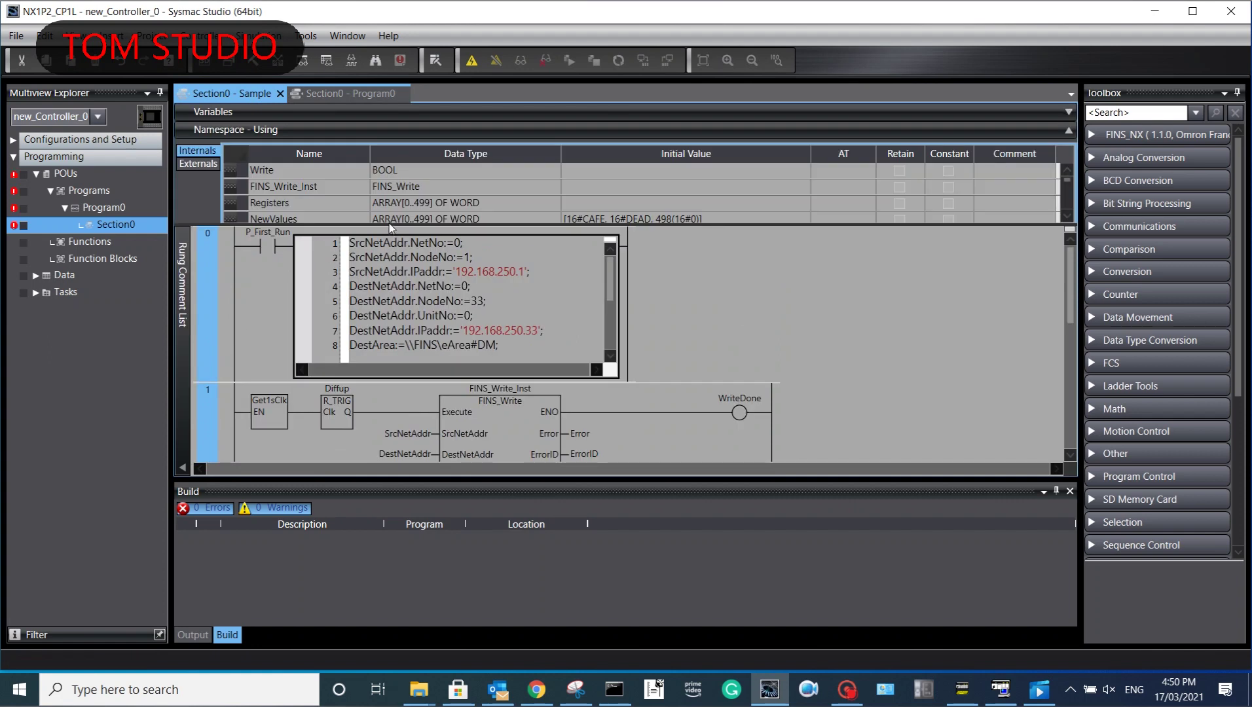
pyautogui.moveTo(388, 227); pyautogui.dragTo(388, 414)
pyautogui.scroll(-2, 688, 288)
pyautogui.scroll(3, 719, 304)
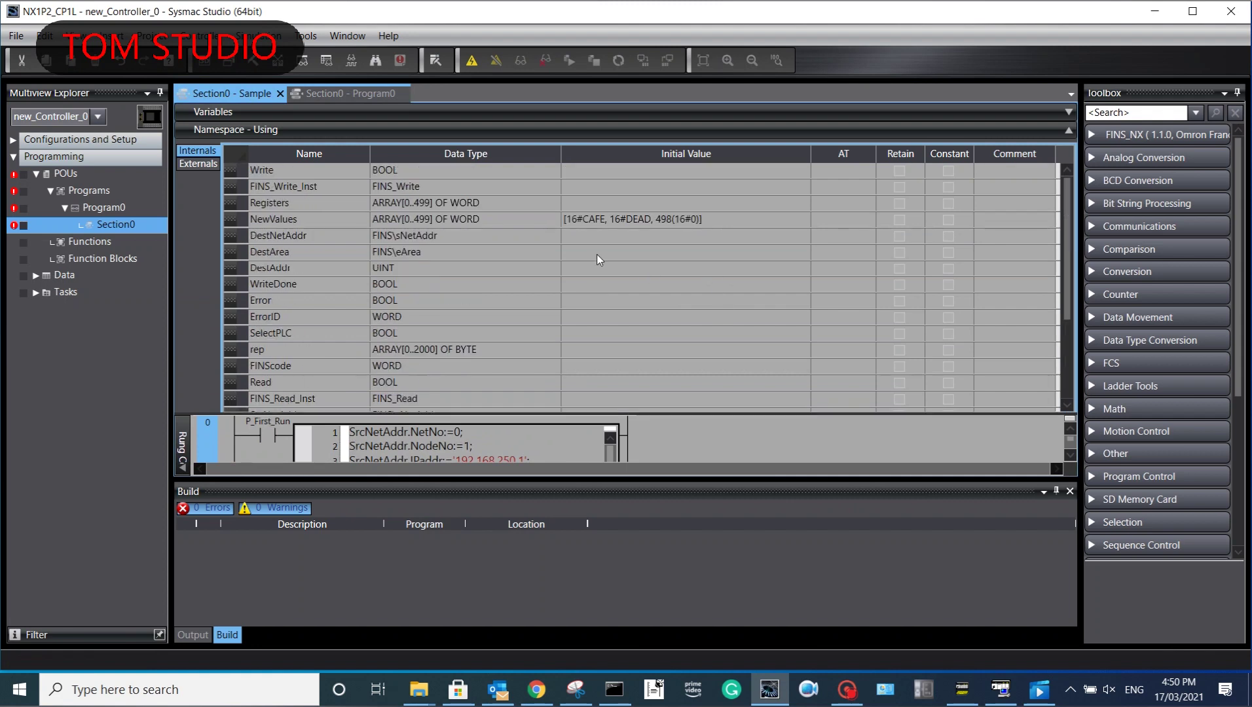
pyautogui.click(230, 171)
pyautogui.rightClick(230, 175)
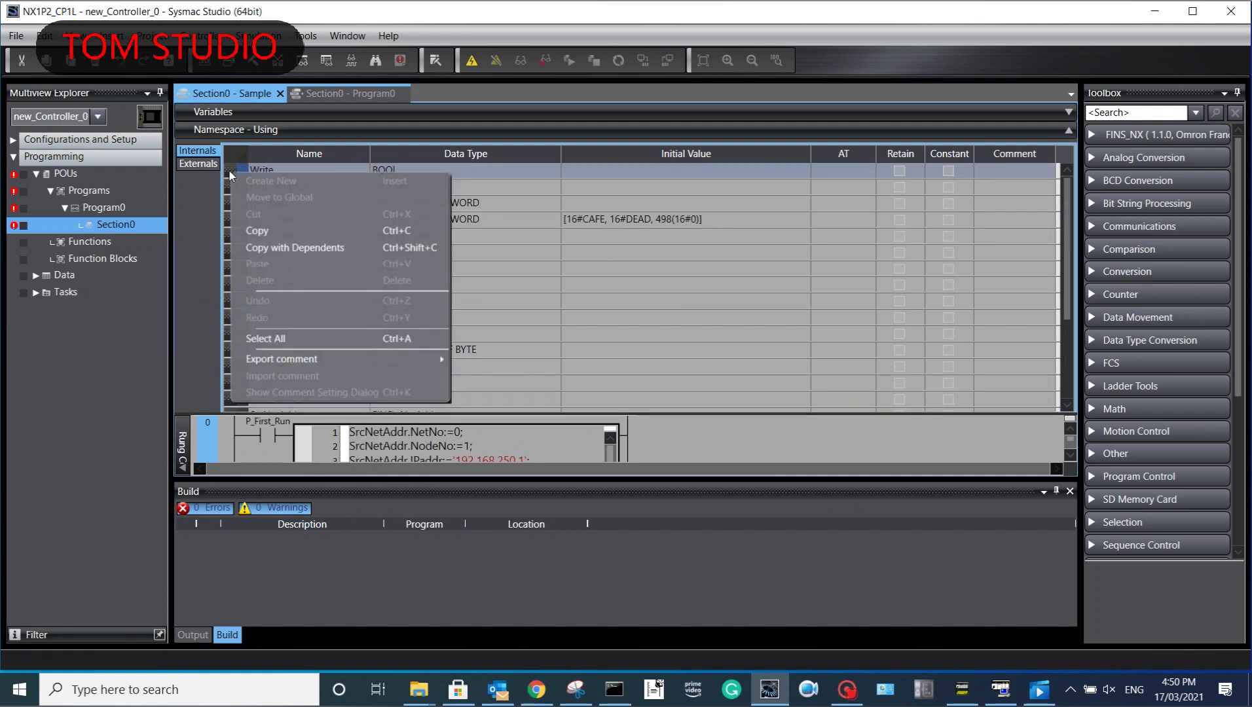
pyautogui.click(290, 340)
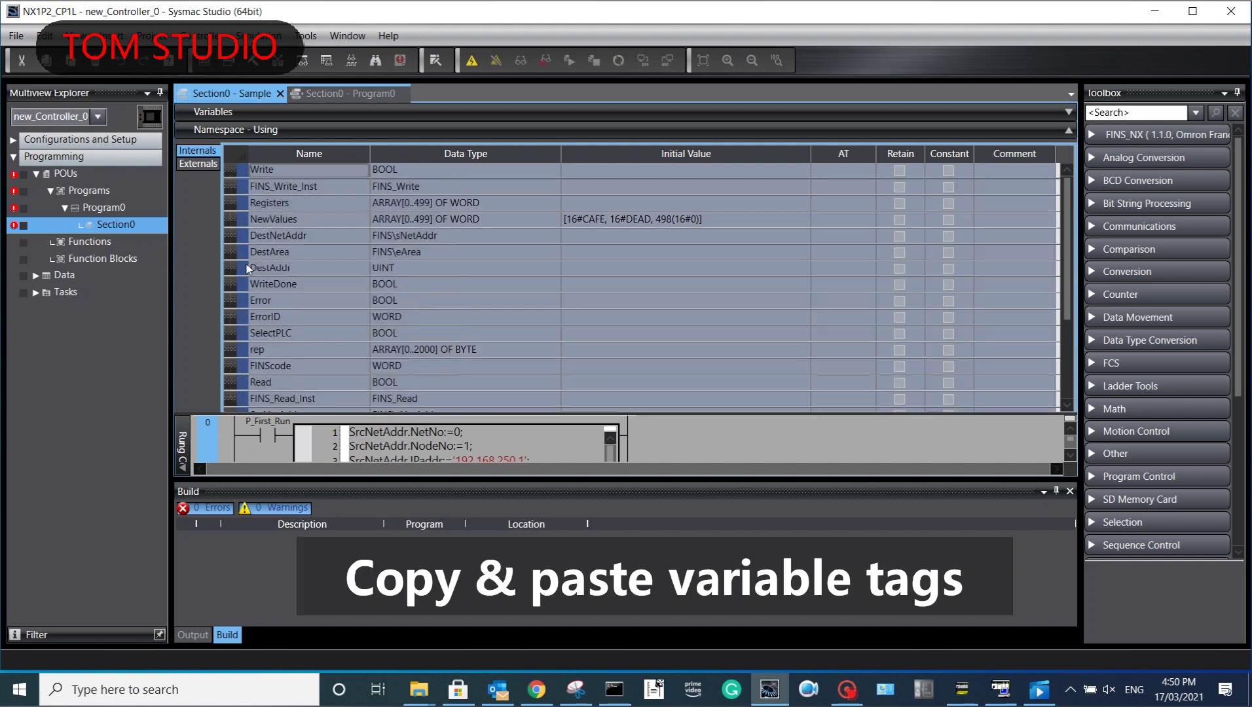
pyautogui.rightClick(233, 174)
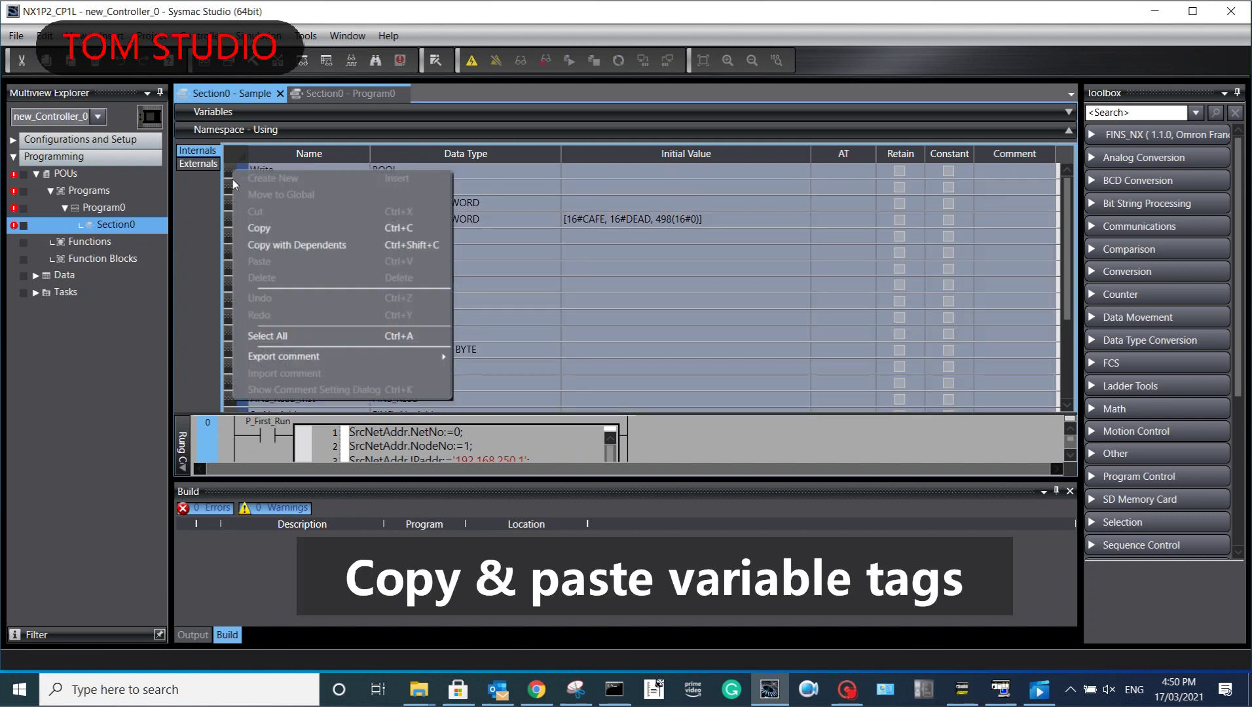
pyautogui.click(277, 227)
pyautogui.click(335, 96)
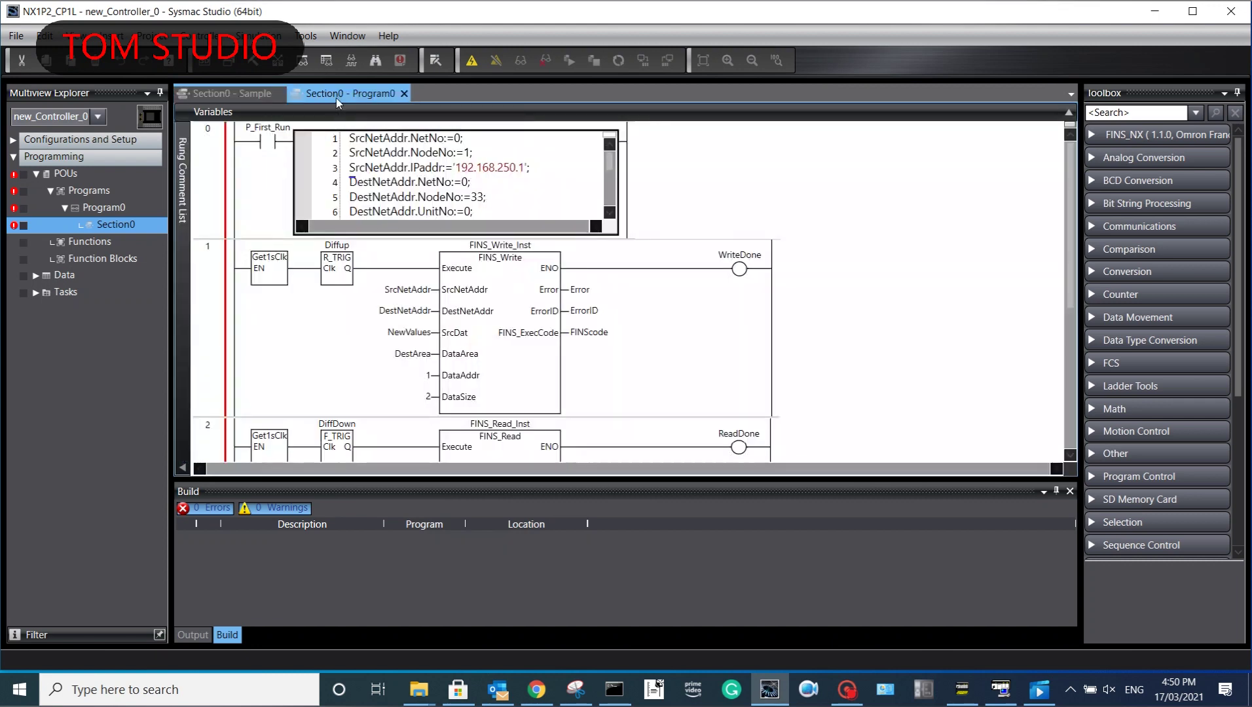
pyautogui.click(1068, 114)
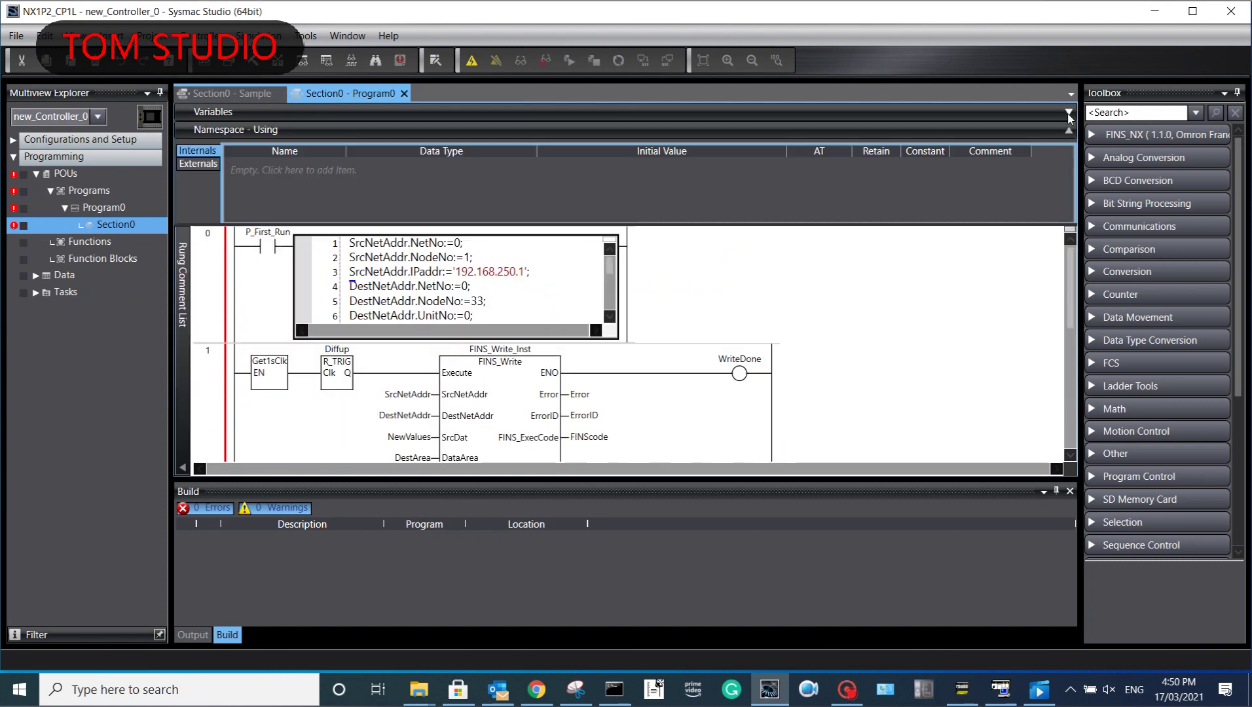
# Step: Paste the copied Sample variables into Program0's variable table
pyautogui.rightClick(275, 188)
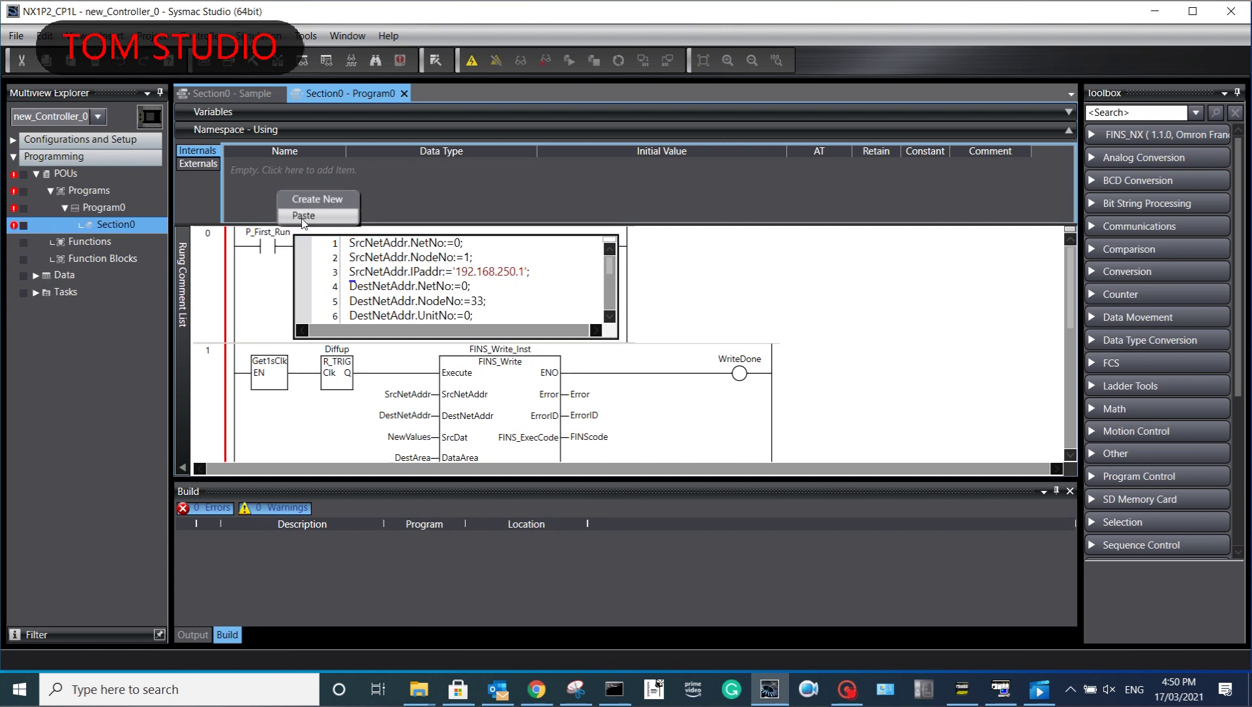
pyautogui.click(303, 217)
pyautogui.moveTo(674, 227); pyautogui.dragTo(667, 270)
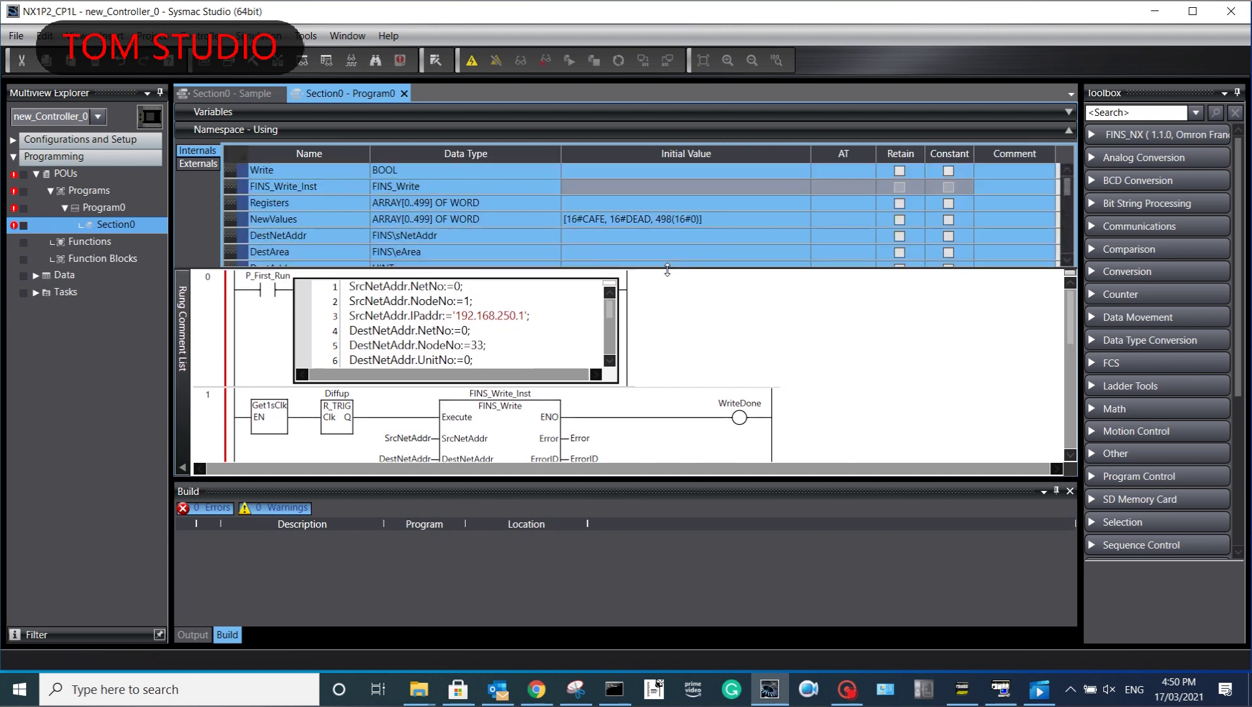
# Step: Check and build the controller program so no errors or warnings remain
pyautogui.click(148, 35)
pyautogui.click(191, 59)
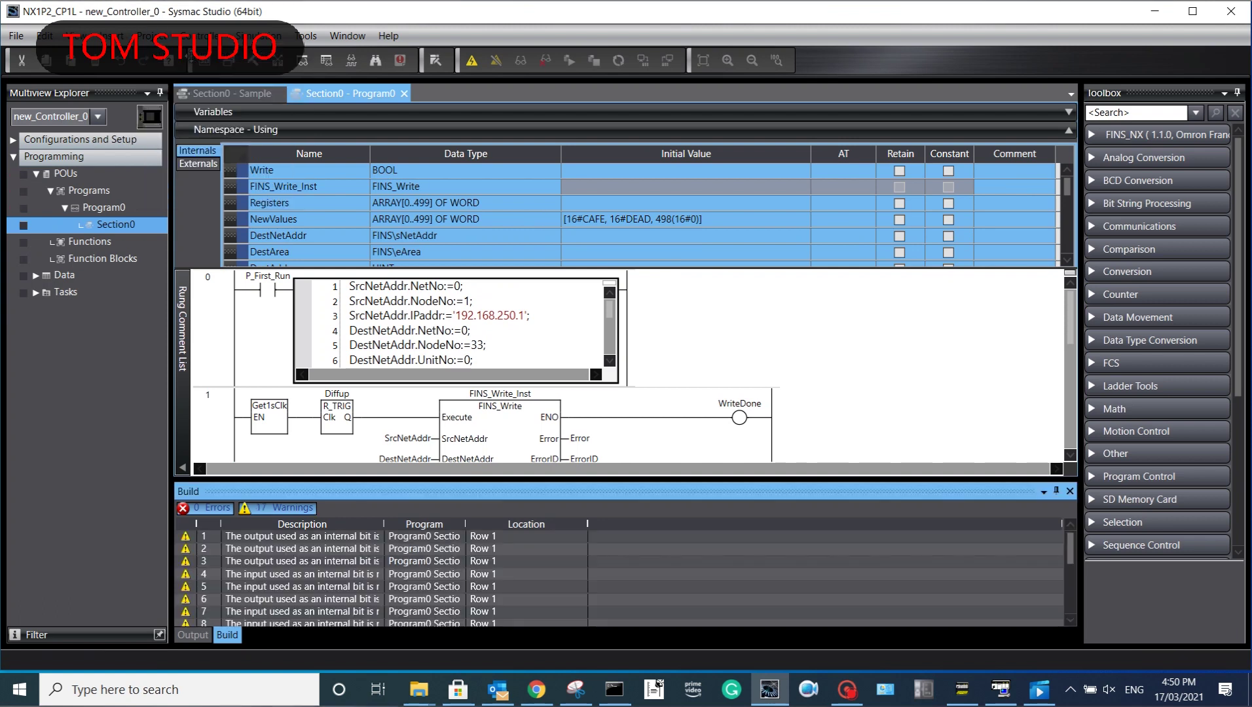
pyautogui.click(148, 36)
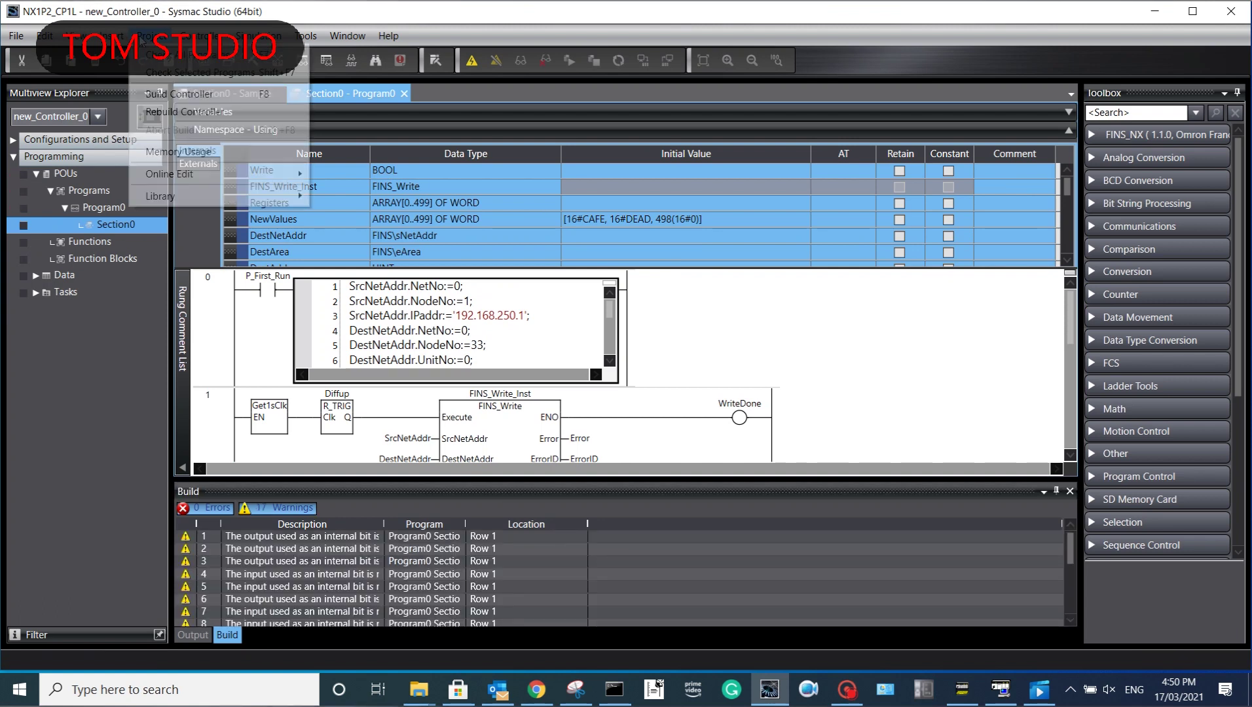
pyautogui.click(200, 97)
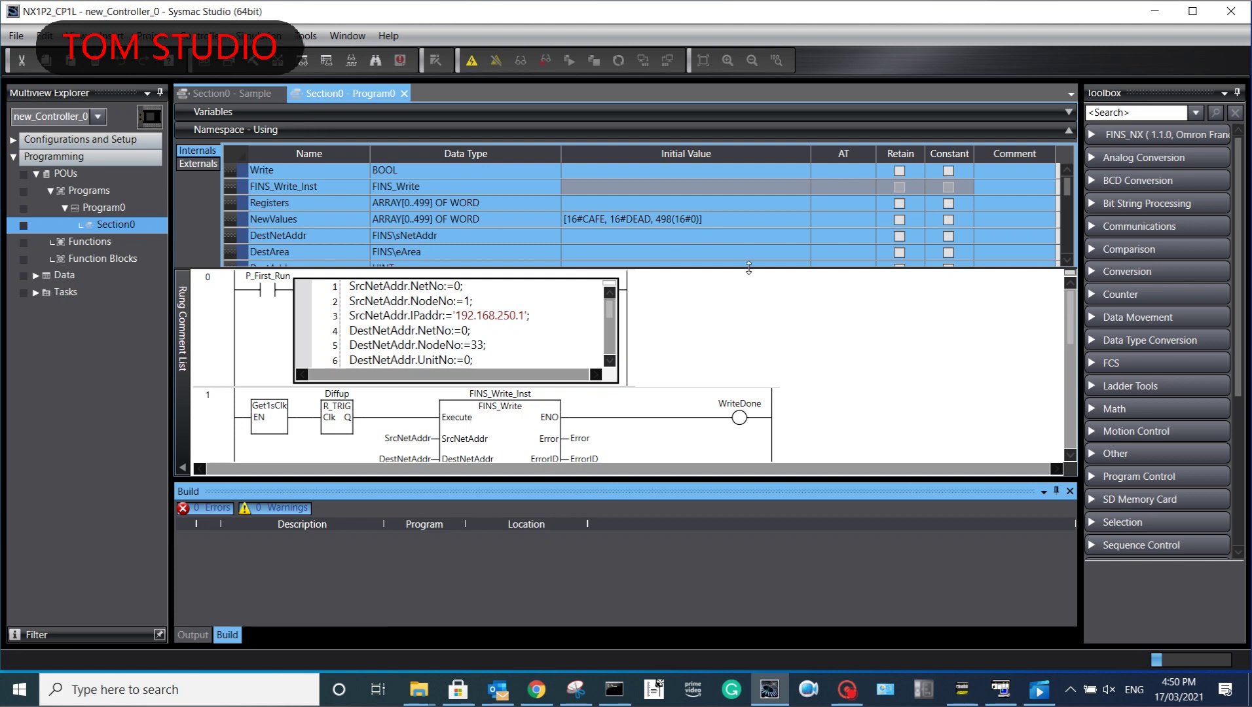
# Step: Enlarge the ladder area and the inline ST box to show all eight lines
pyautogui.moveTo(749, 267); pyautogui.dragTo(749, 196)
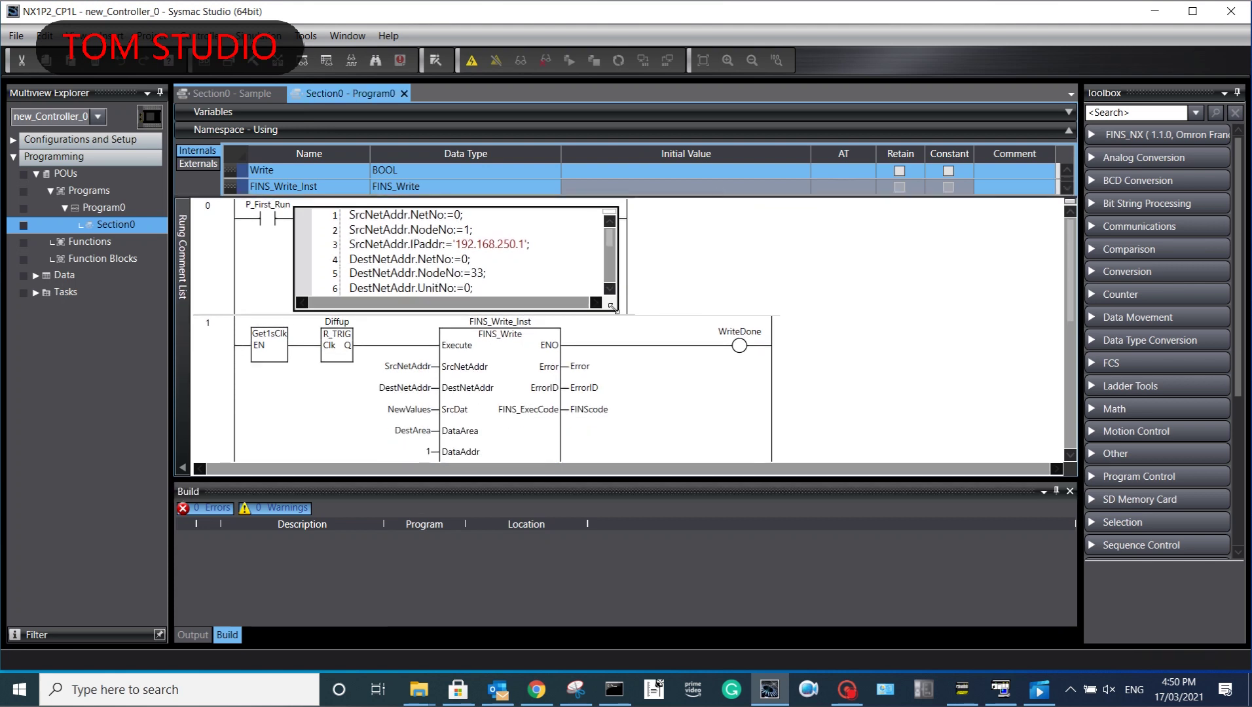
pyautogui.moveTo(614, 305); pyautogui.dragTo(659, 361)
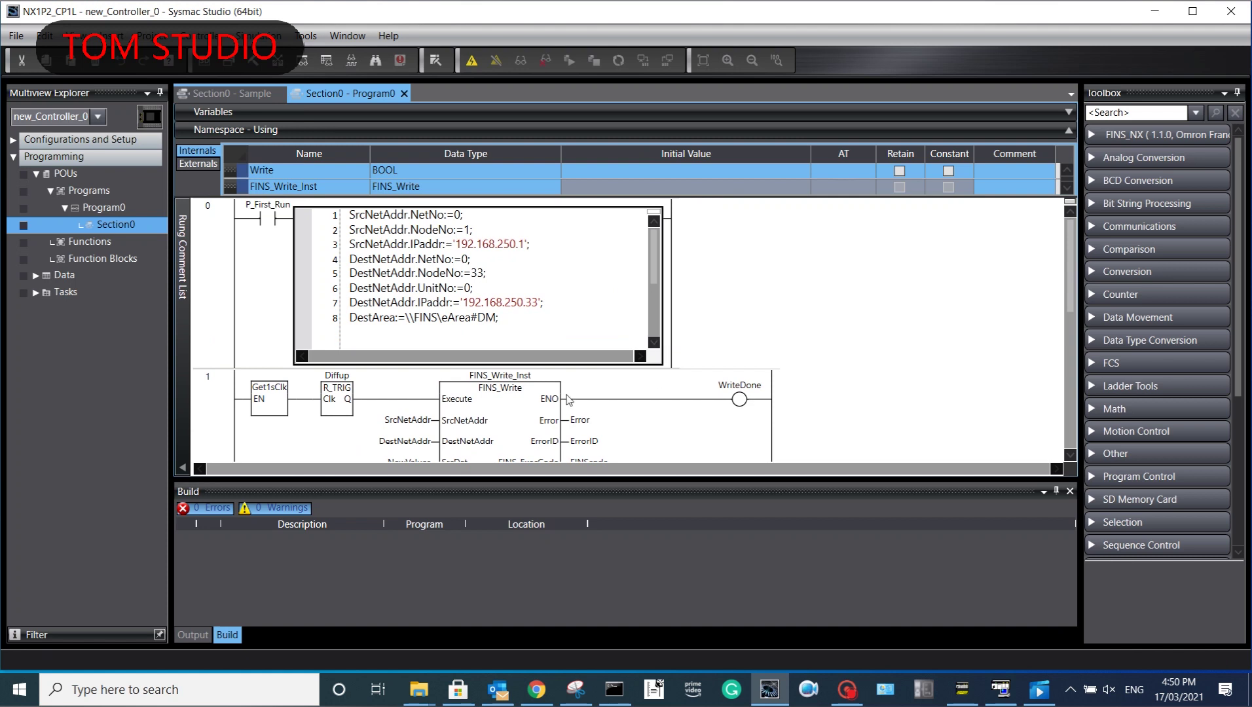
pyautogui.click(480, 275)
# Step: Change the ST destination to node number 20 and IP address 192.168.250.20
pyautogui.doubleClick(480, 275)
pyautogui.click(483, 274)
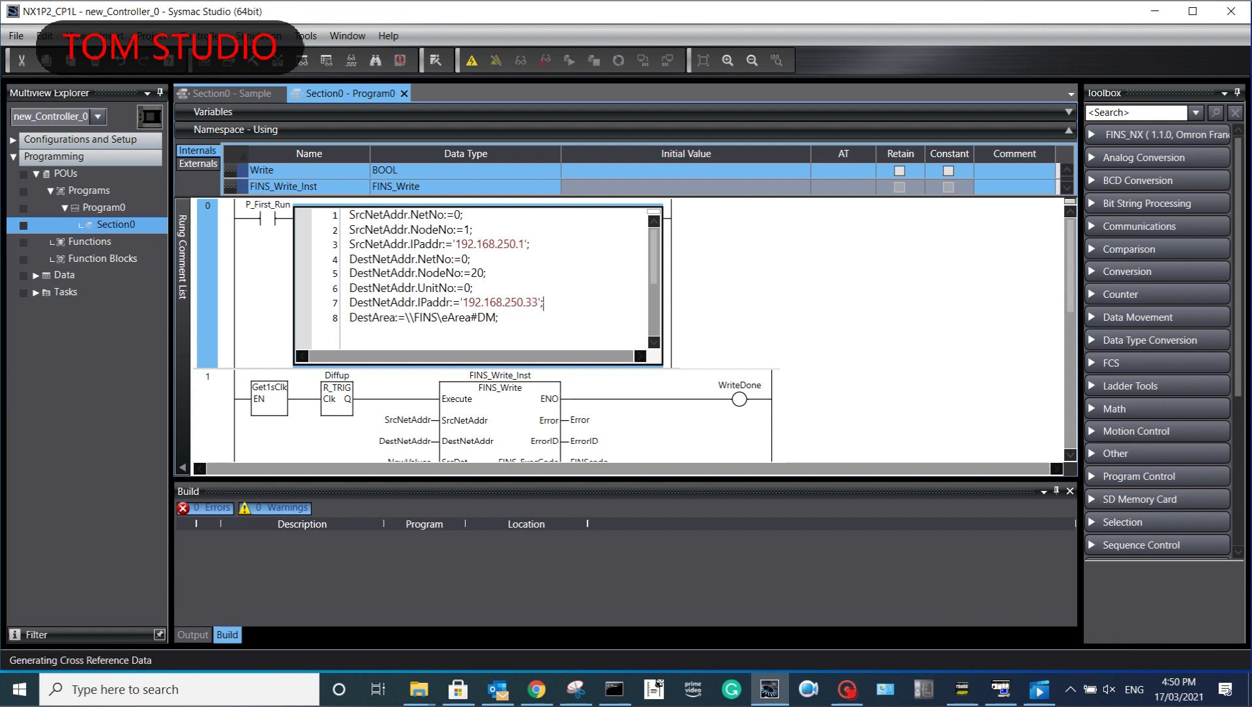
pyautogui.press('BackSpace')
pyautogui.press('BackSpace')
pyautogui.write('20')
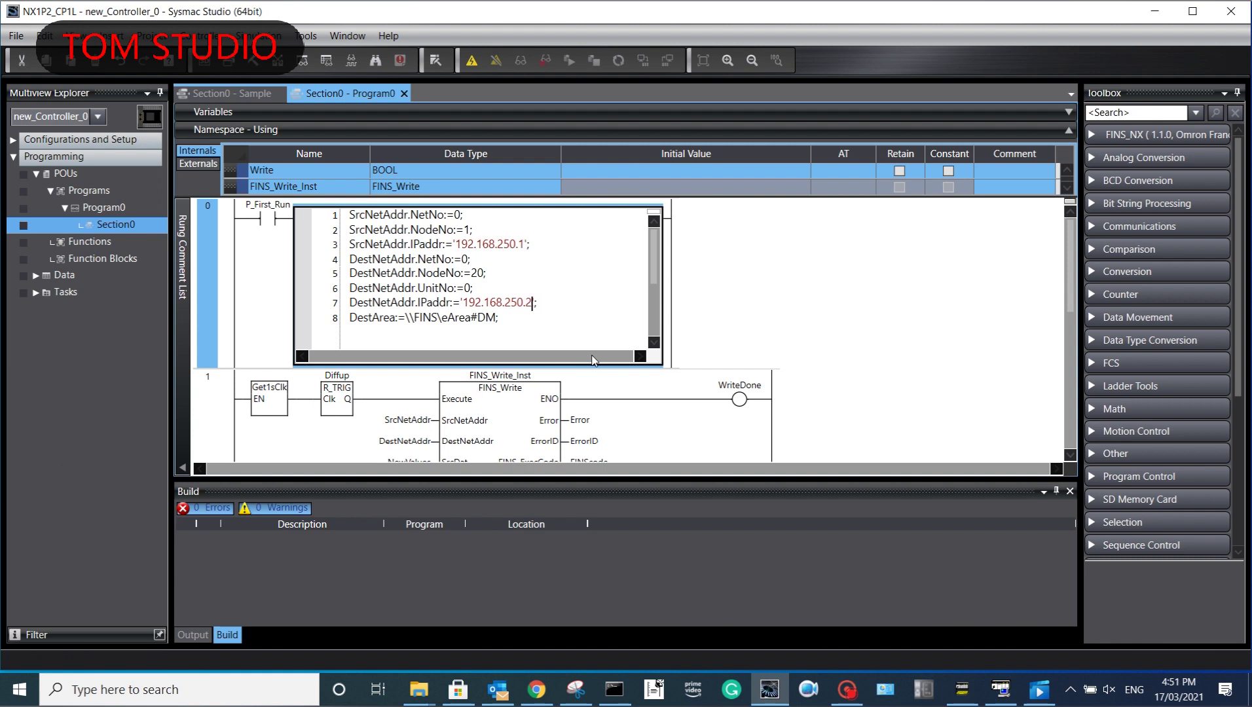
pyautogui.click(751, 341)
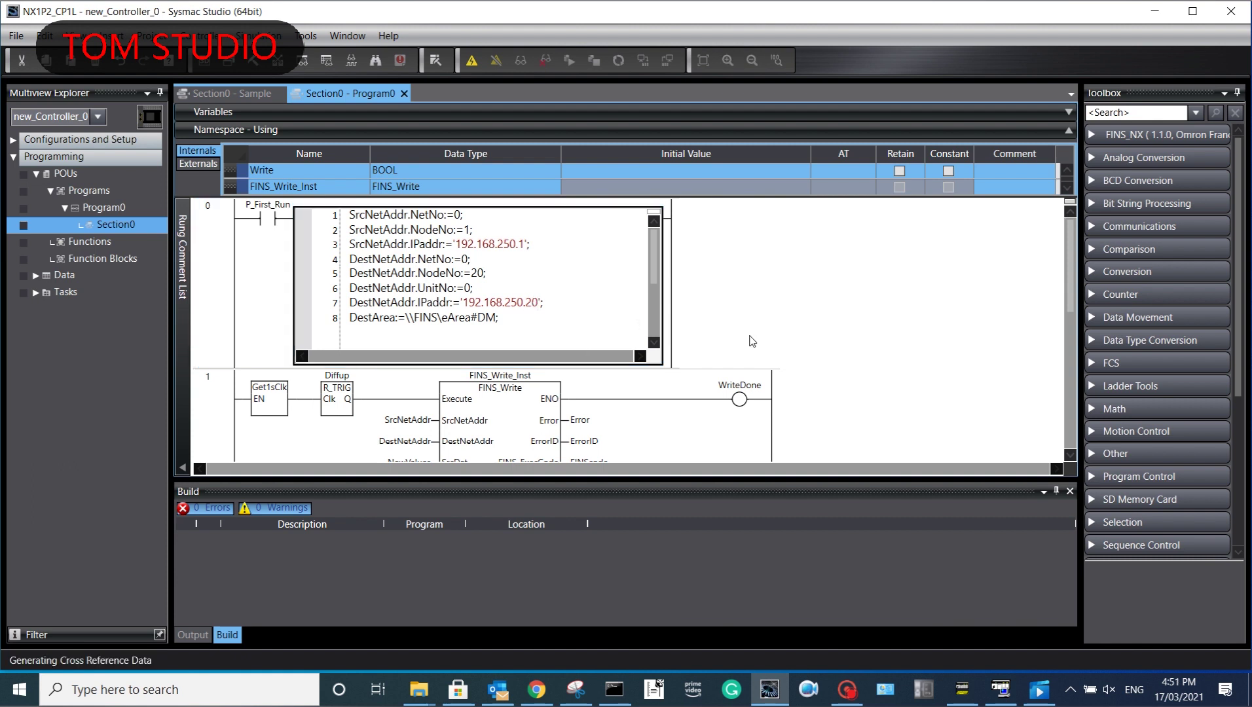
pyautogui.click(962, 689)
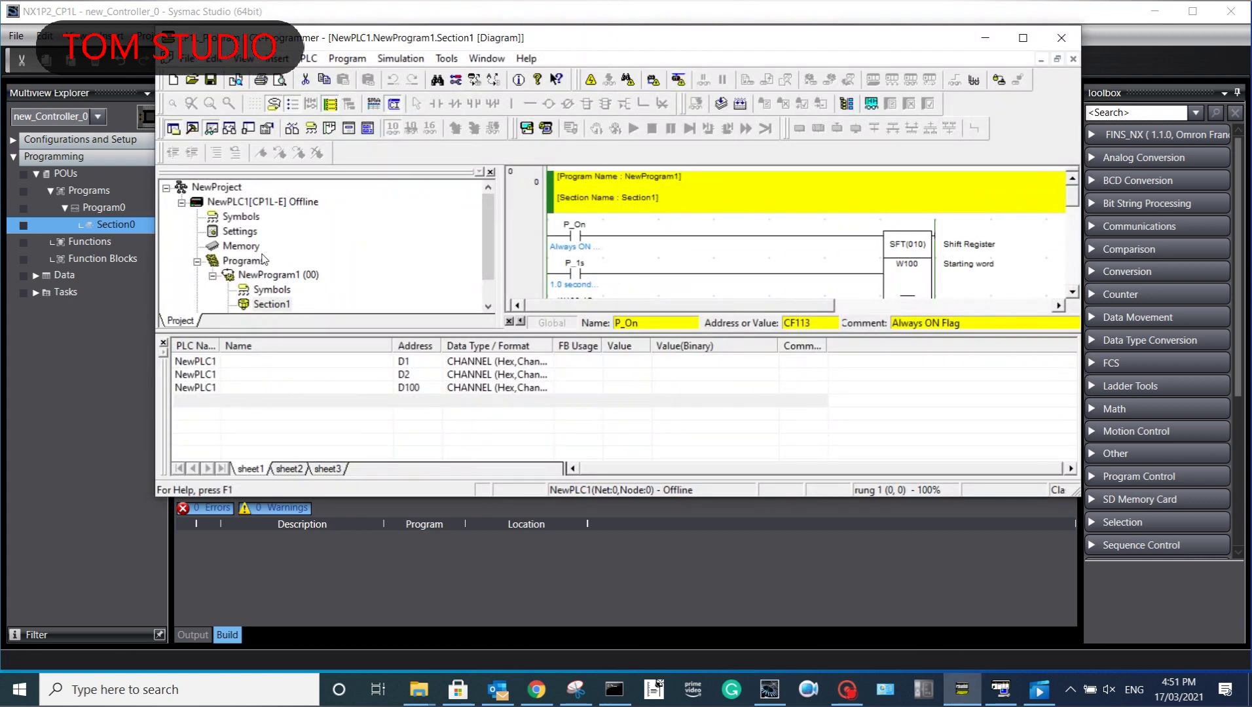
# Step: Open the CP1L project's PLC Settings on the Built-in Ethernet tab
pyautogui.scroll(-1, 368, 266)
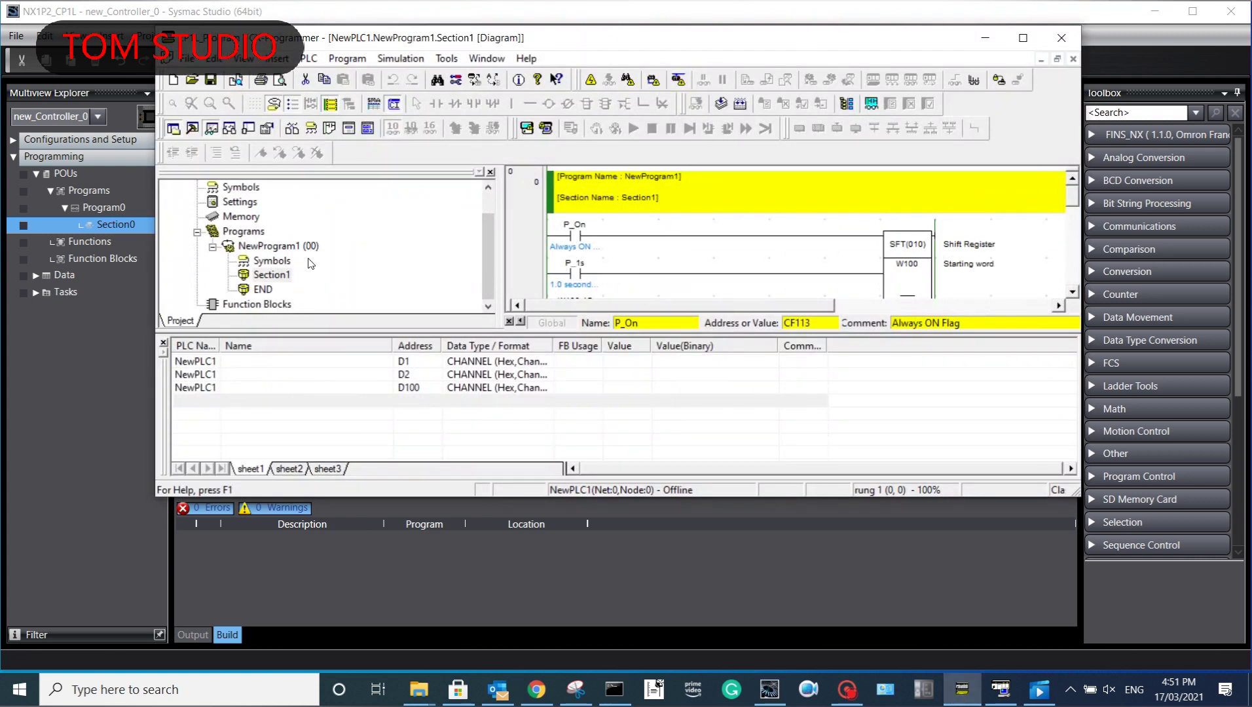
pyautogui.click(241, 203)
pyautogui.doubleClick(241, 203)
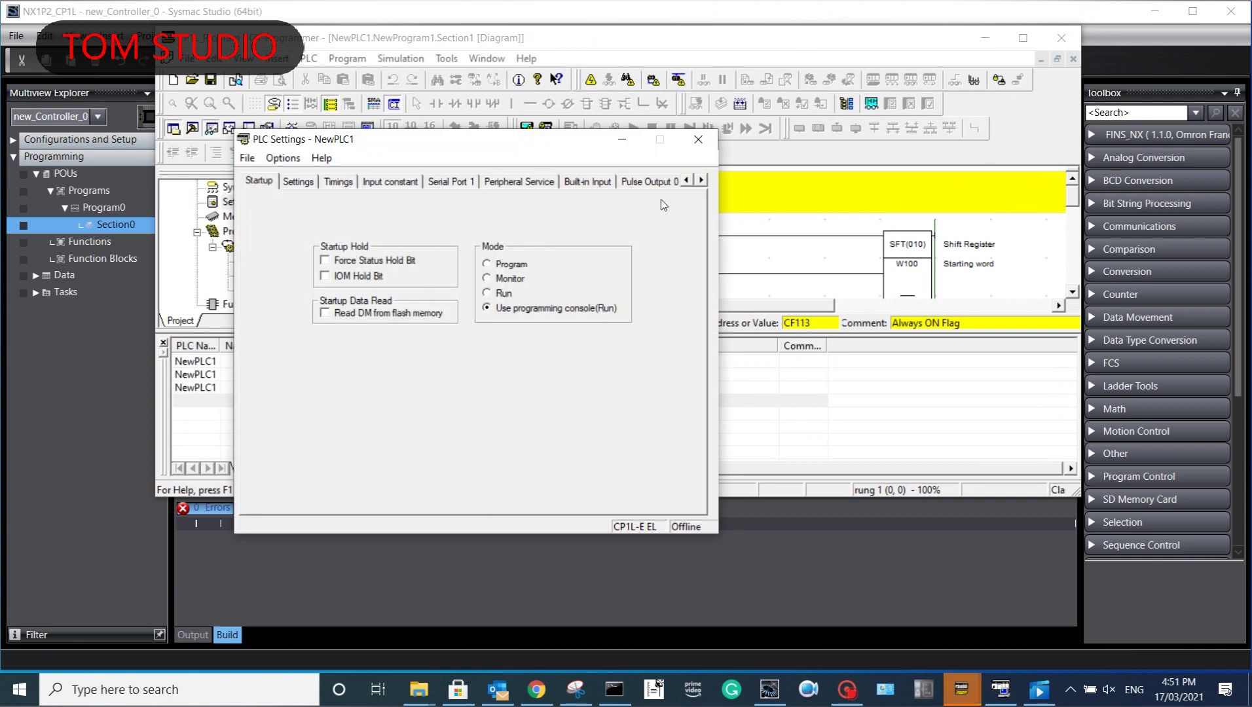
pyautogui.click(702, 180)
pyautogui.click(701, 181)
pyautogui.click(702, 180)
pyautogui.click(702, 180)
pyautogui.click(701, 180)
pyautogui.click(701, 181)
pyautogui.click(701, 180)
pyautogui.click(593, 185)
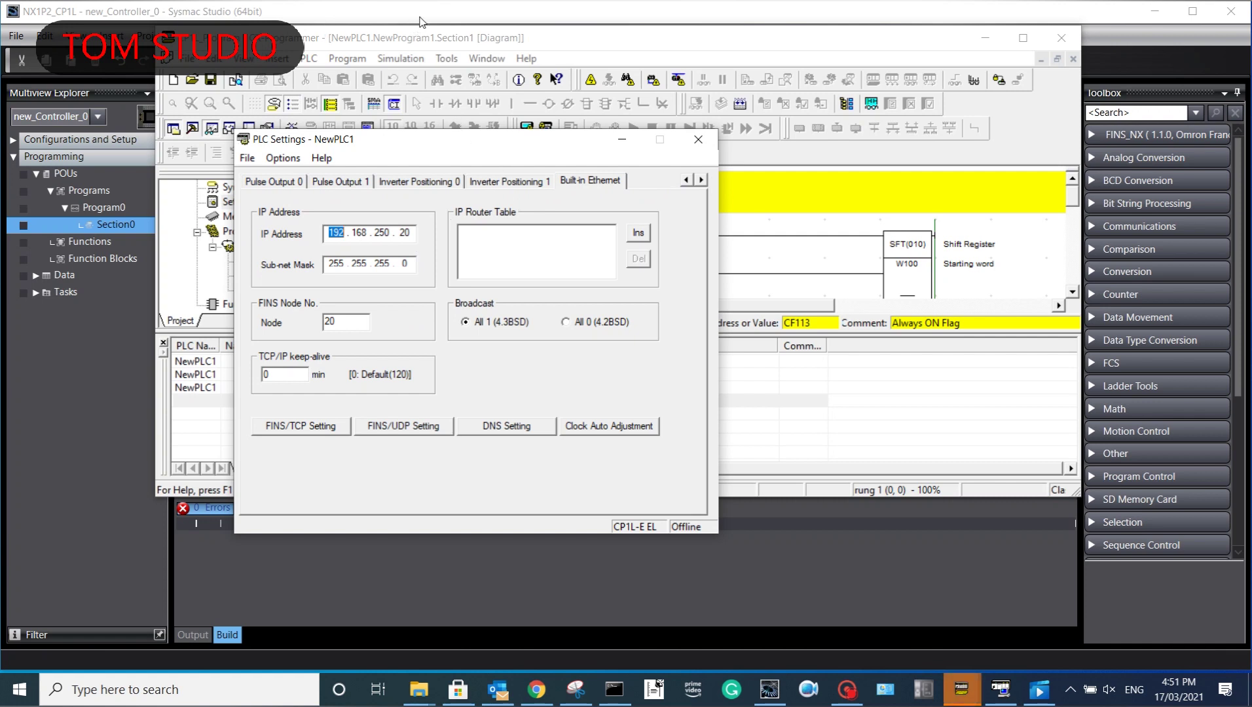
# Step: Compare IP 192.168.250.20, mask 255.255.255.0 and FINS node 20 with the ST code, then close
pyautogui.click(990, 44)
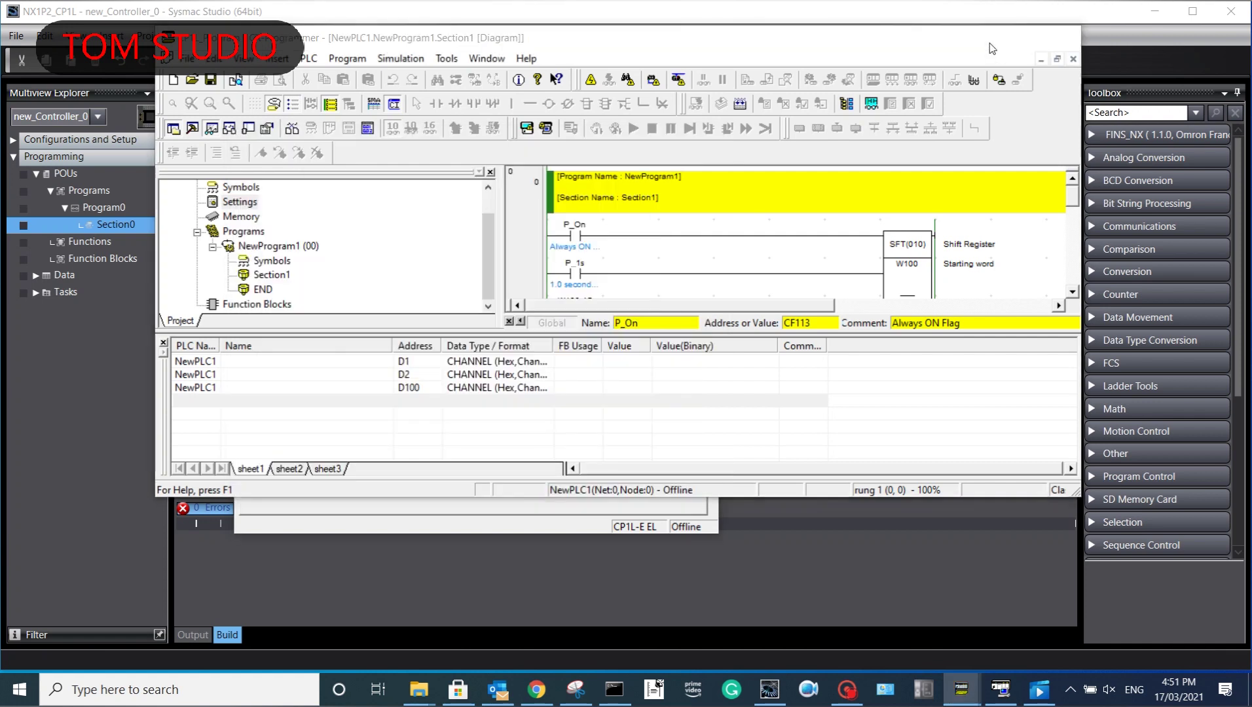
pyautogui.moveTo(495, 152); pyautogui.dragTo(873, 165)
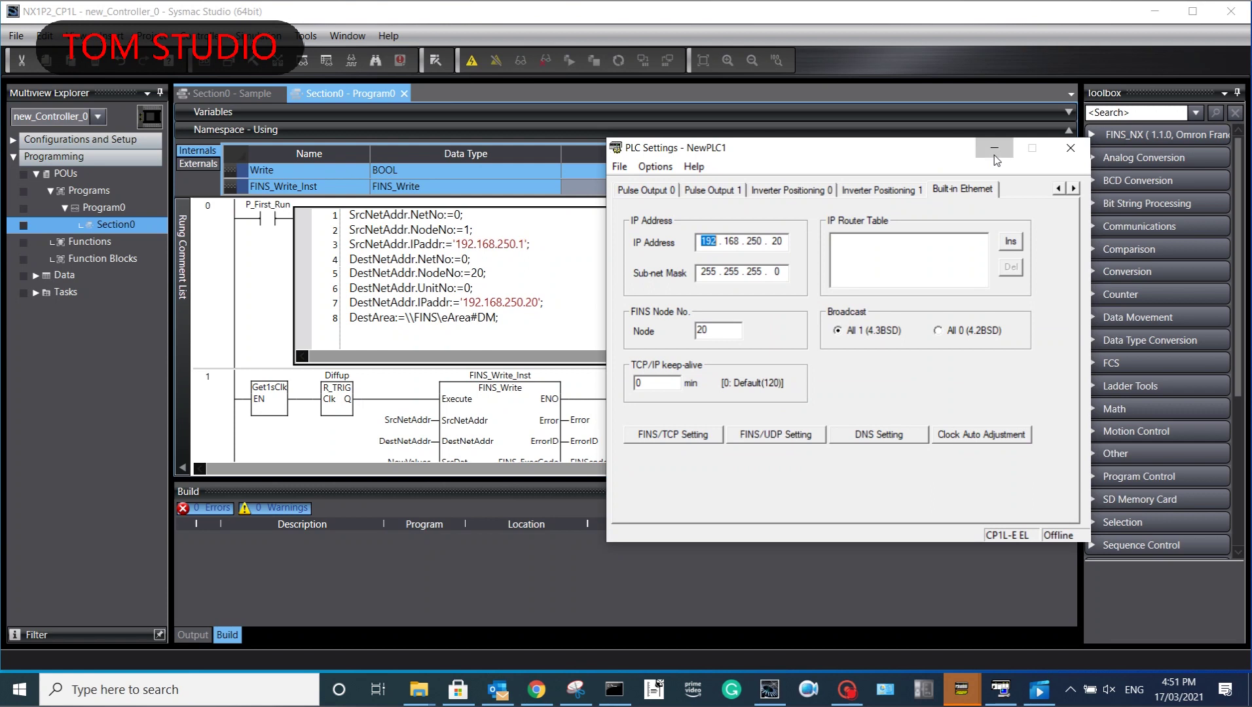
pyautogui.click(1071, 147)
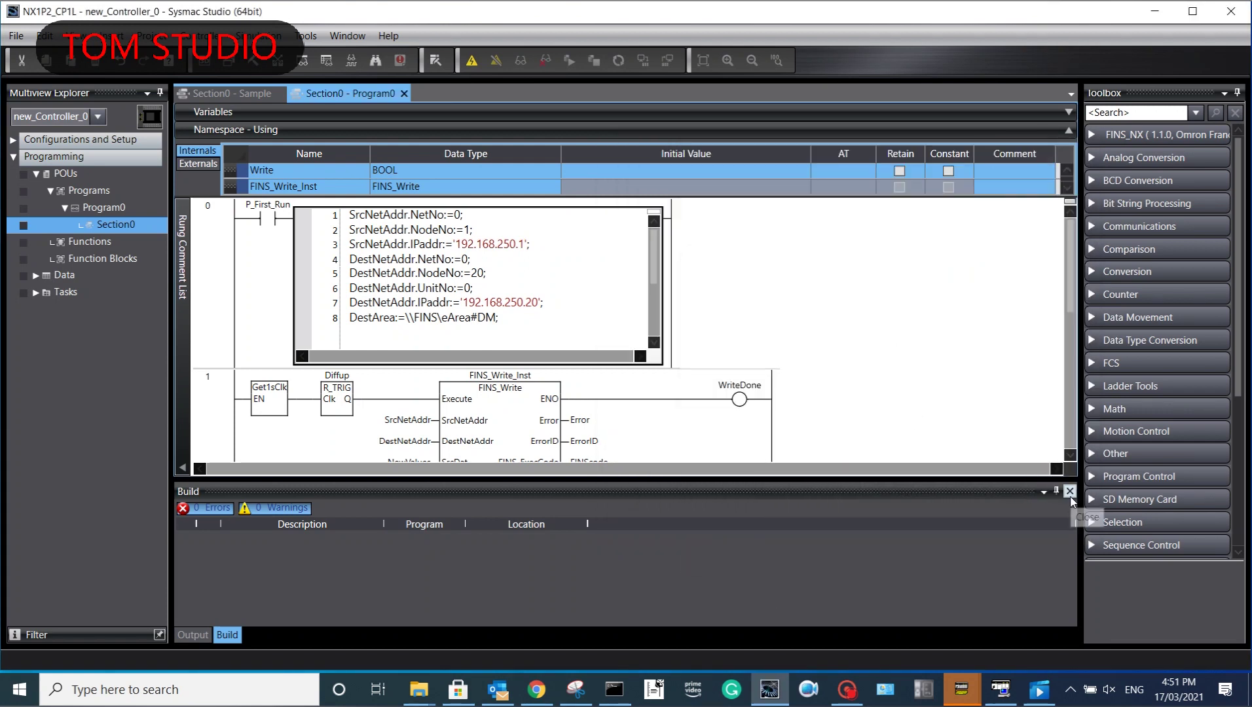
# Step: Close the Build and Output panels and inspect NewValues' initial value [16#CAFE, 16#DEAD, 498(16#0)]
pyautogui.click(1069, 493)
pyautogui.click(1070, 494)
pyautogui.scroll(-3, 1011, 383)
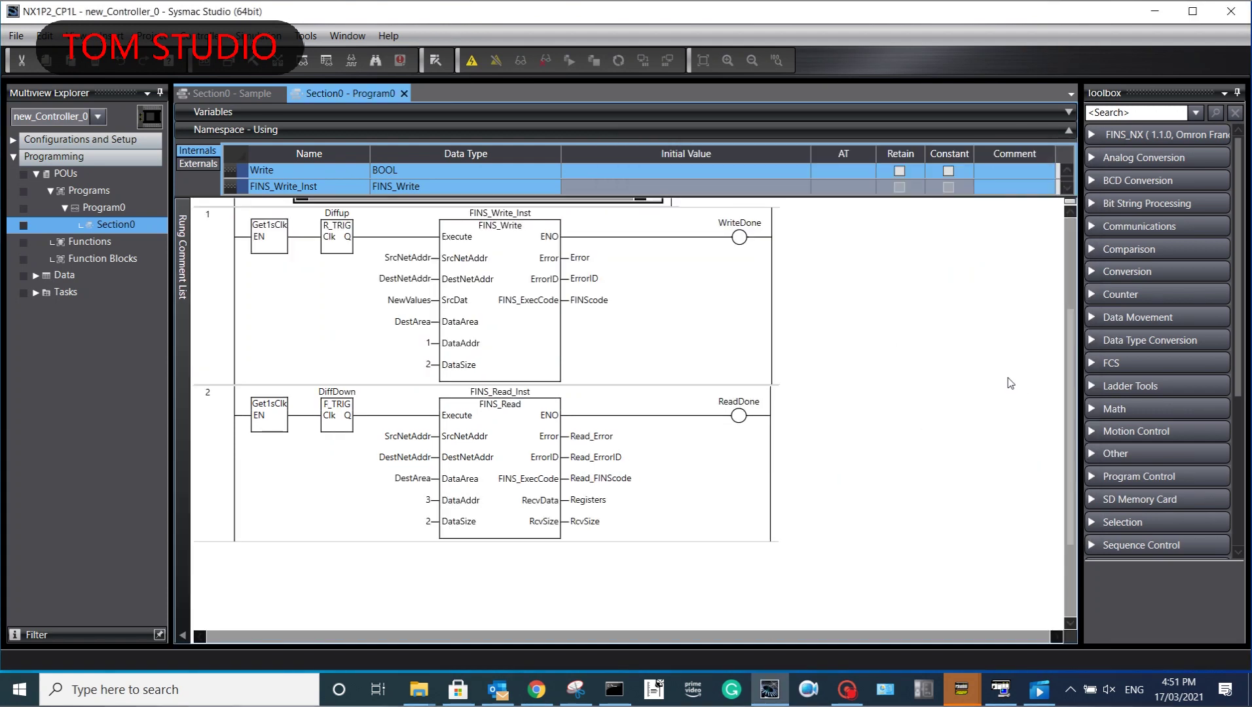
pyautogui.scroll(1, 1010, 383)
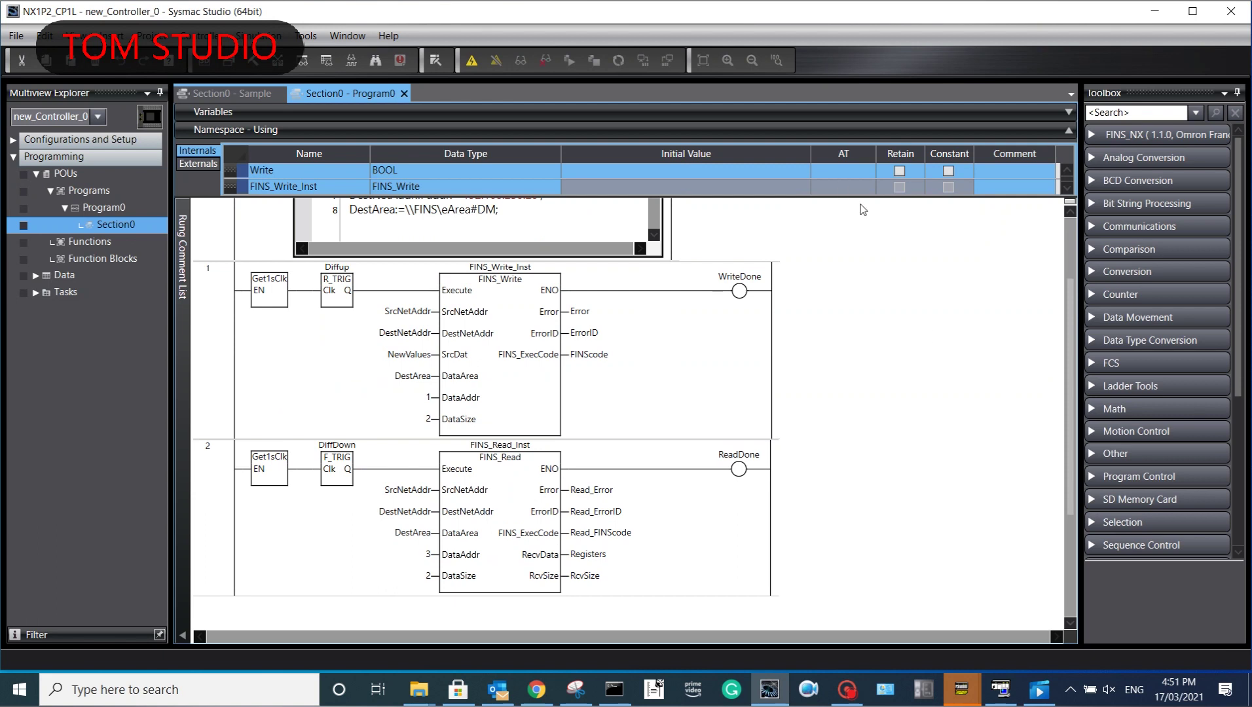
pyautogui.moveTo(856, 197); pyautogui.dragTo(855, 315)
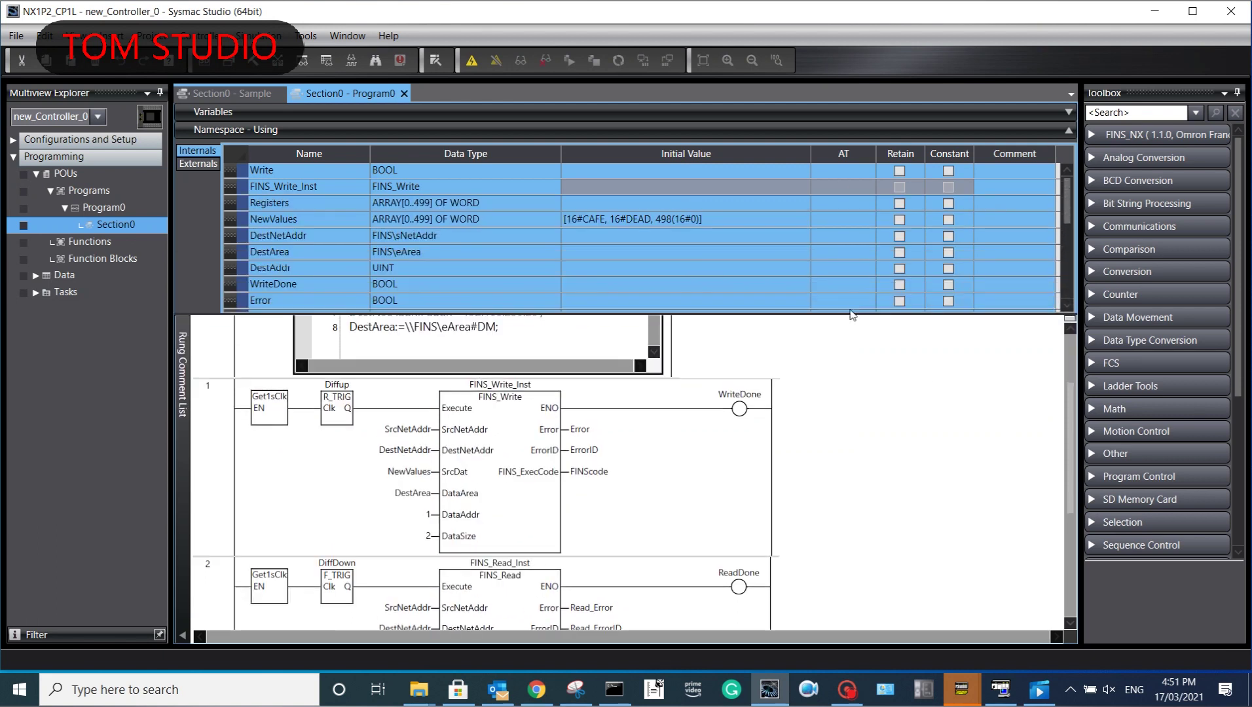
pyautogui.click(736, 221)
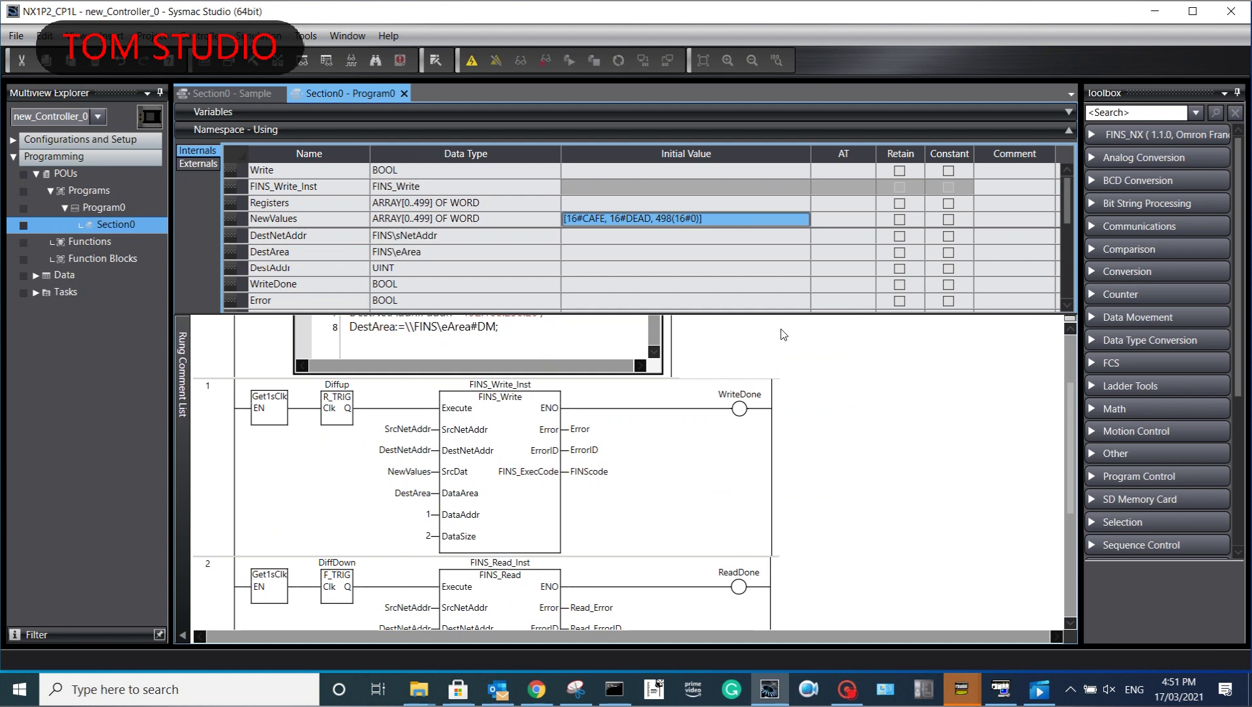
pyautogui.moveTo(780, 314); pyautogui.dragTo(782, 257)
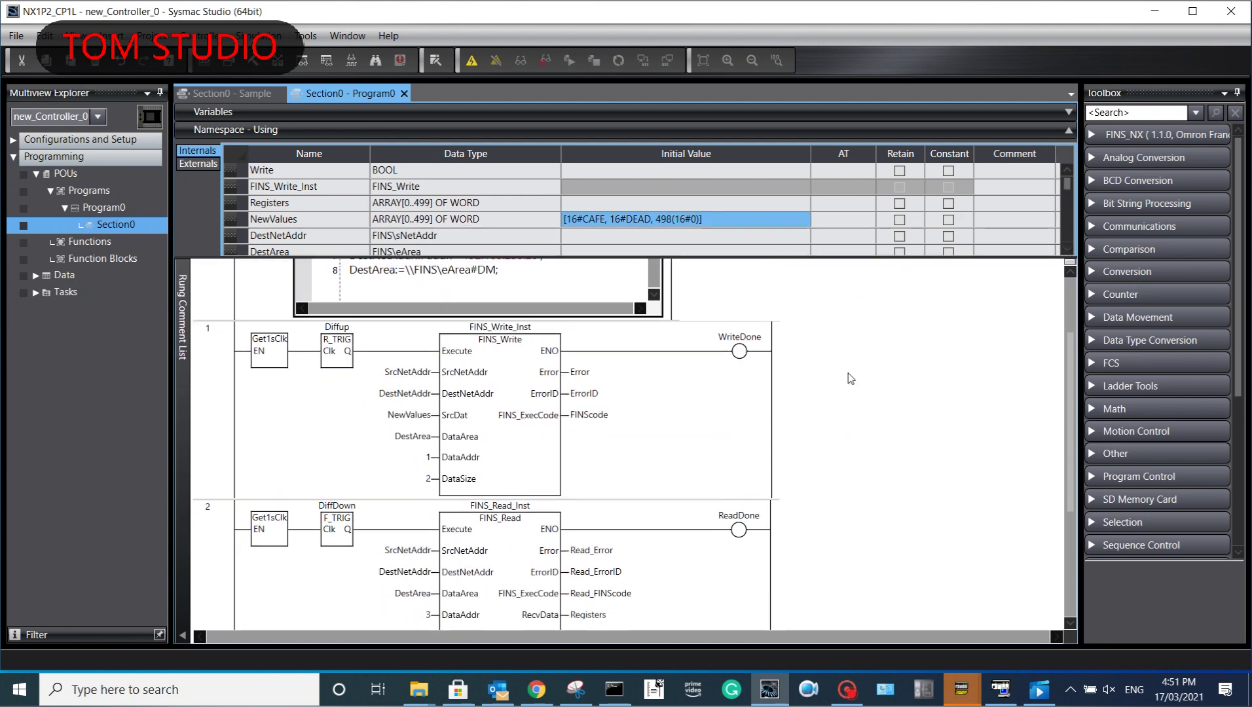
pyautogui.scroll(-1, 906, 429)
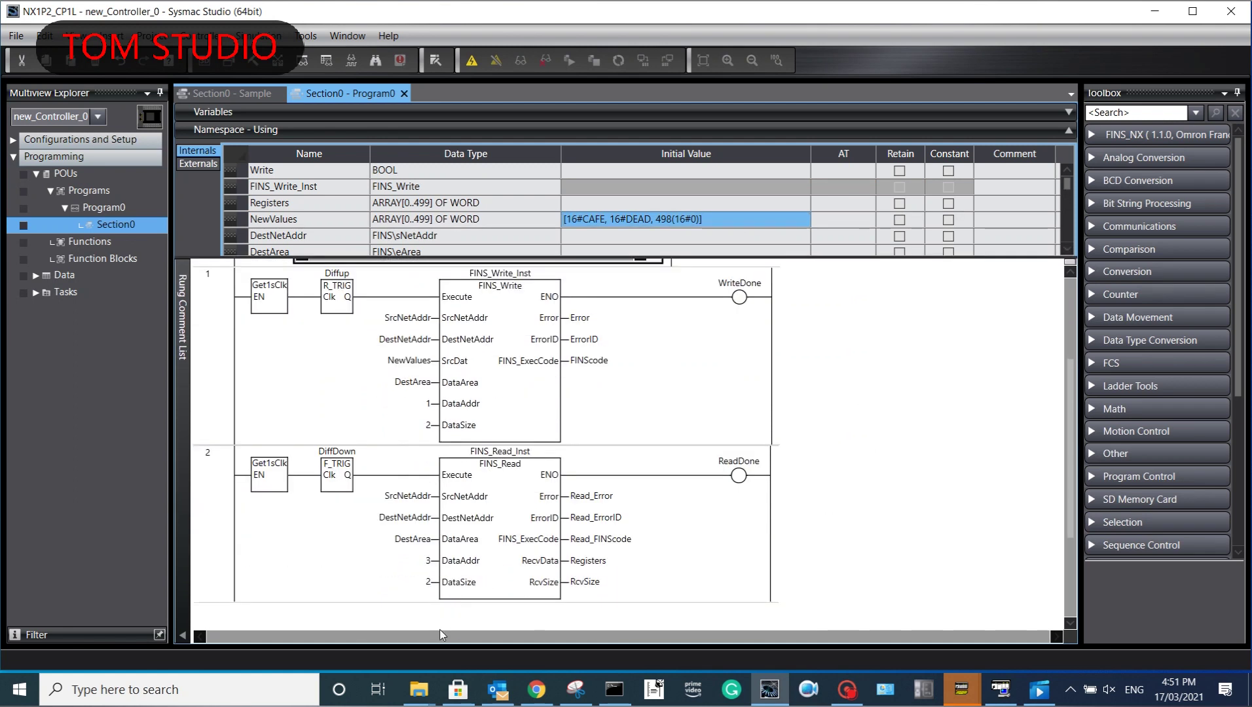
# Step: Set FINS_Read's DataAddr to 100 and DataSize to 5
pyautogui.doubleClick(432, 564)
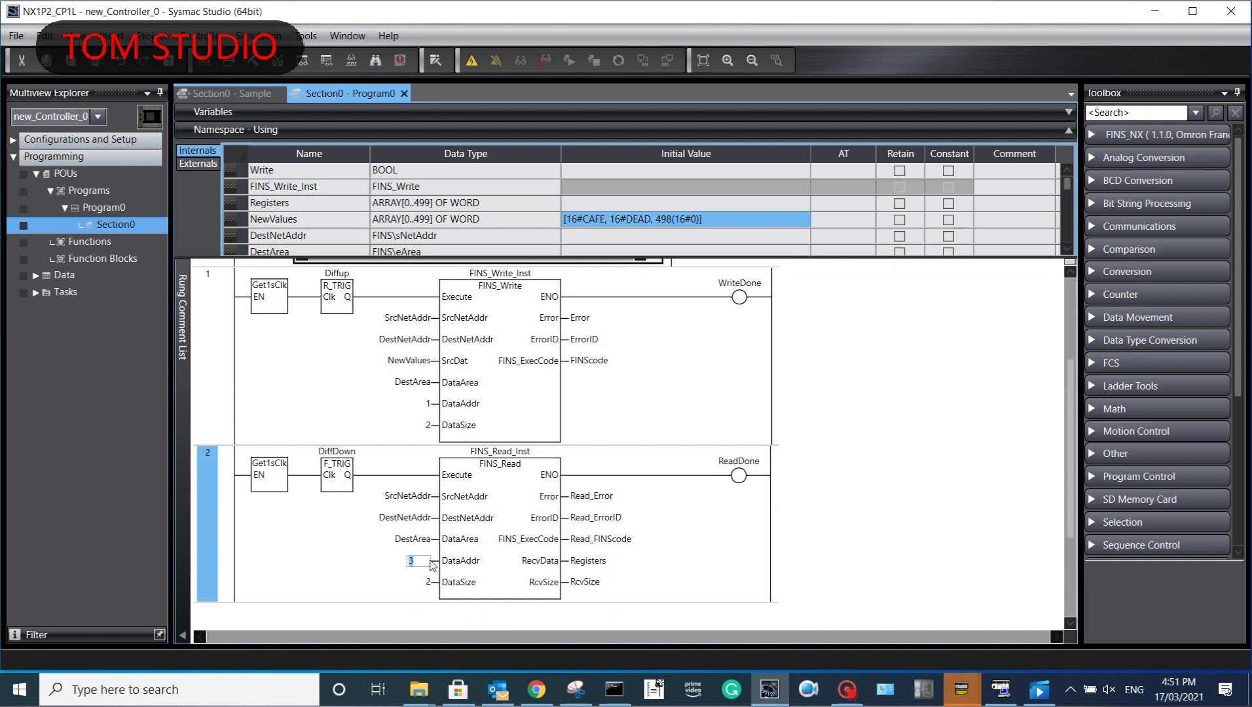
pyautogui.write('1')
pyautogui.doubleClick(428, 583)
pyautogui.press('Return')
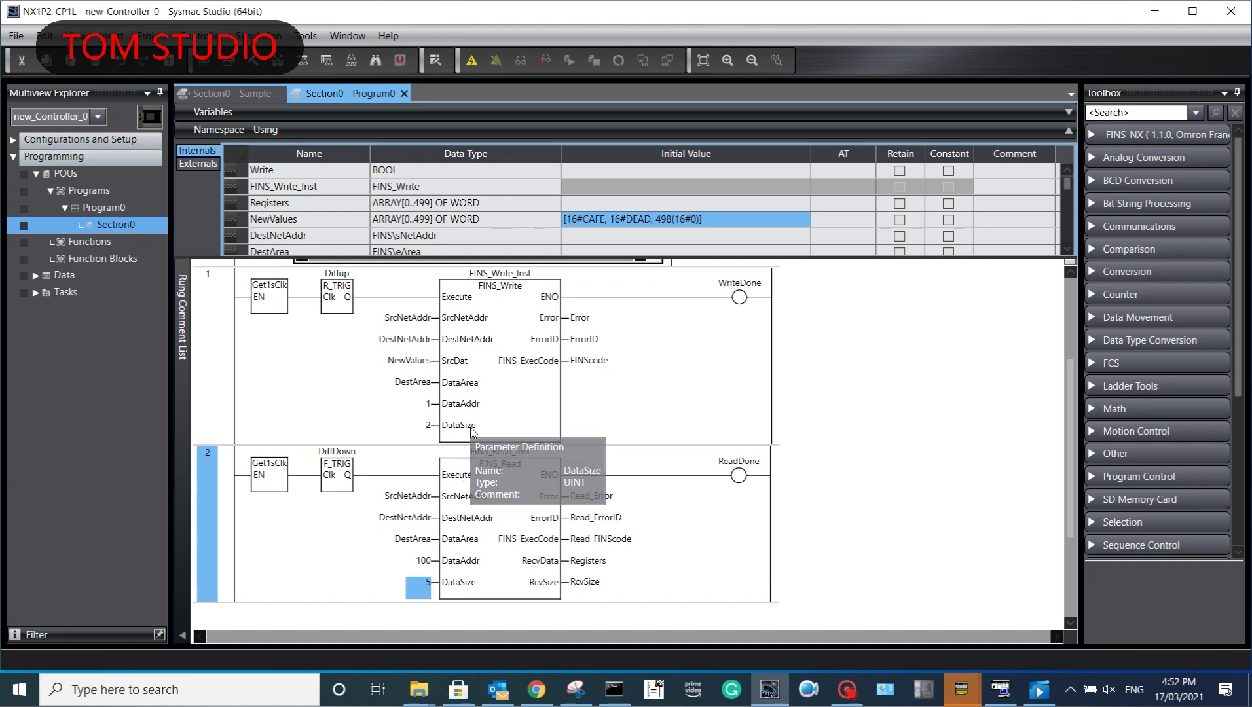
pyautogui.scroll(3, 575, 475)
pyautogui.scroll(2, 828, 406)
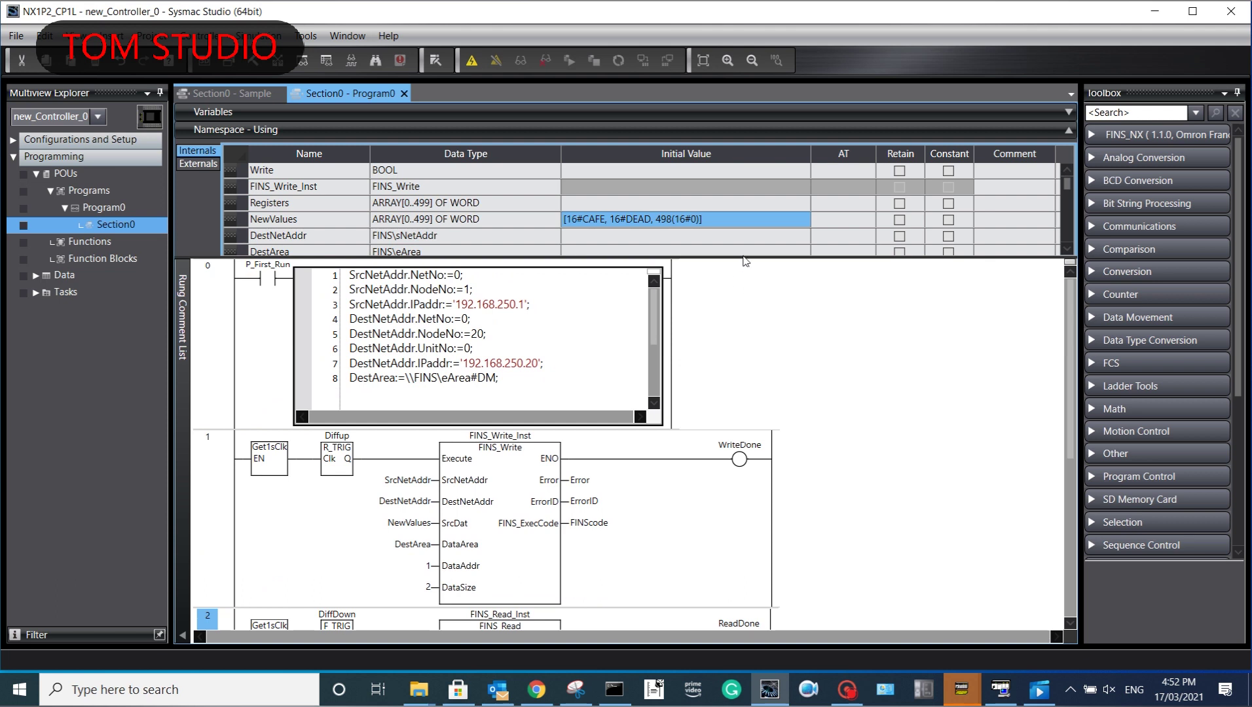
pyautogui.moveTo(742, 257); pyautogui.dragTo(742, 276)
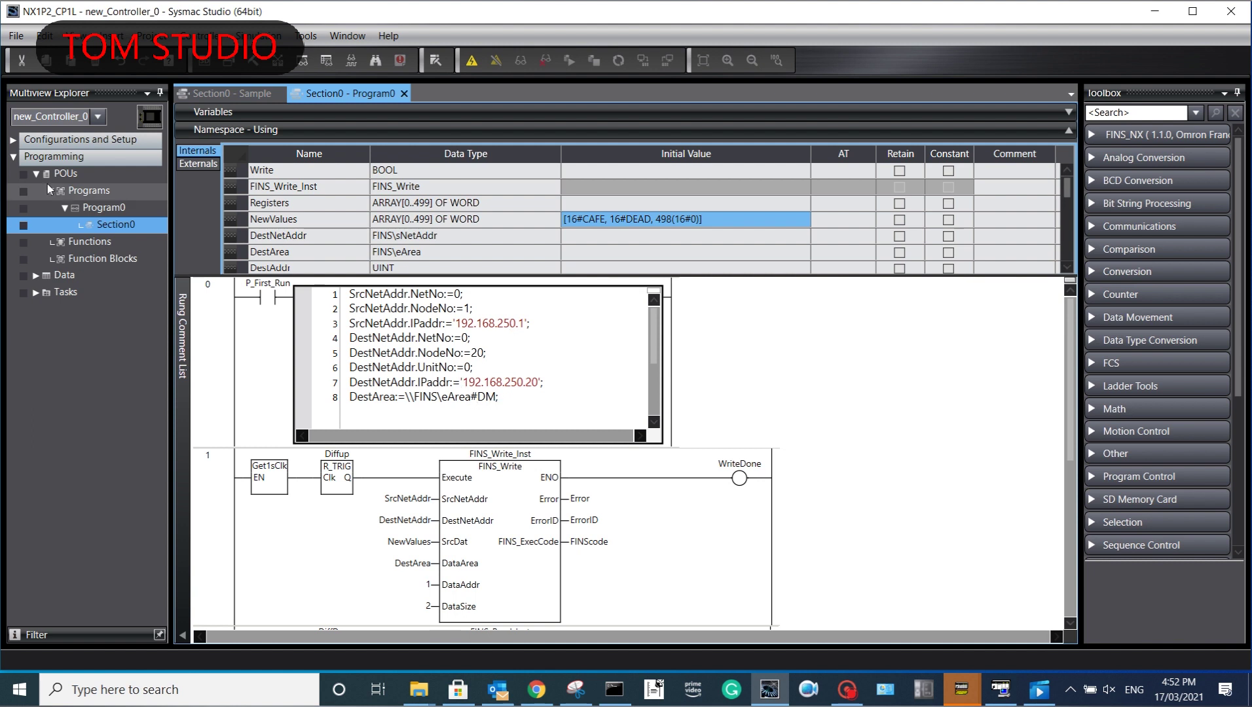
# Step: Open Controller Setup > Built-in EtherNet/IP Port's FINS Settings, showing FINS/UDP port 9600
pyautogui.click(13, 140)
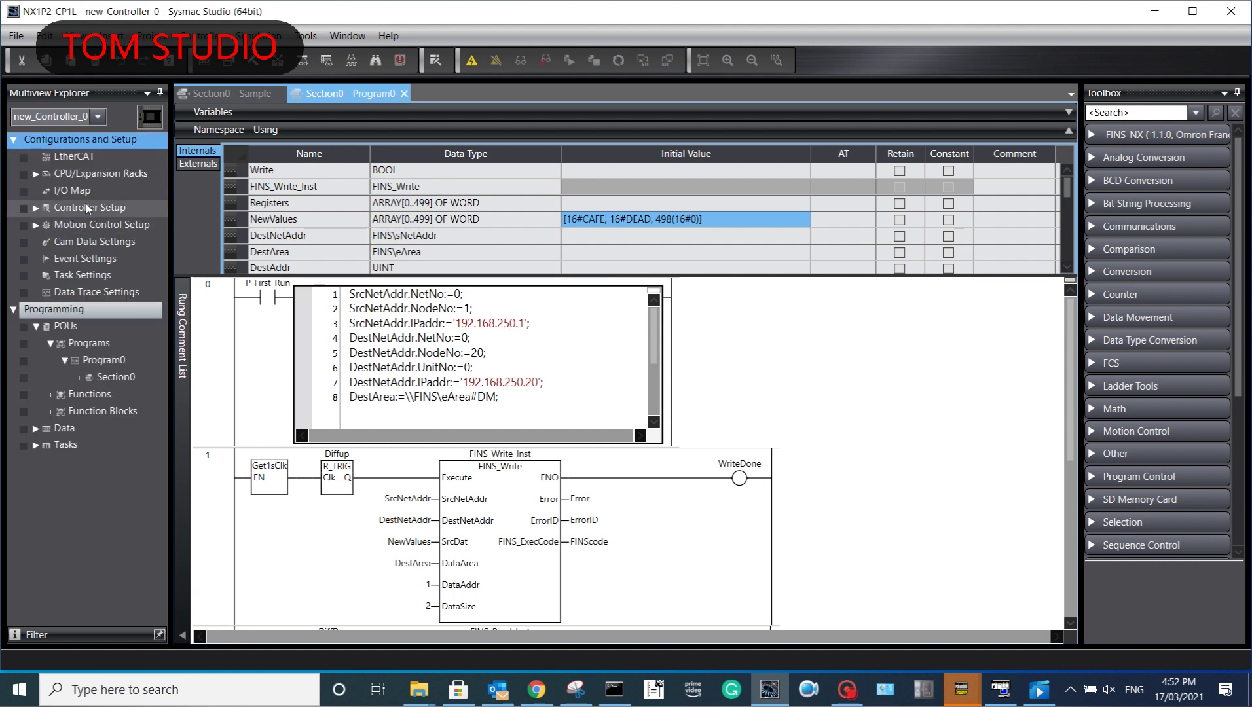
pyautogui.click(36, 208)
pyautogui.click(120, 242)
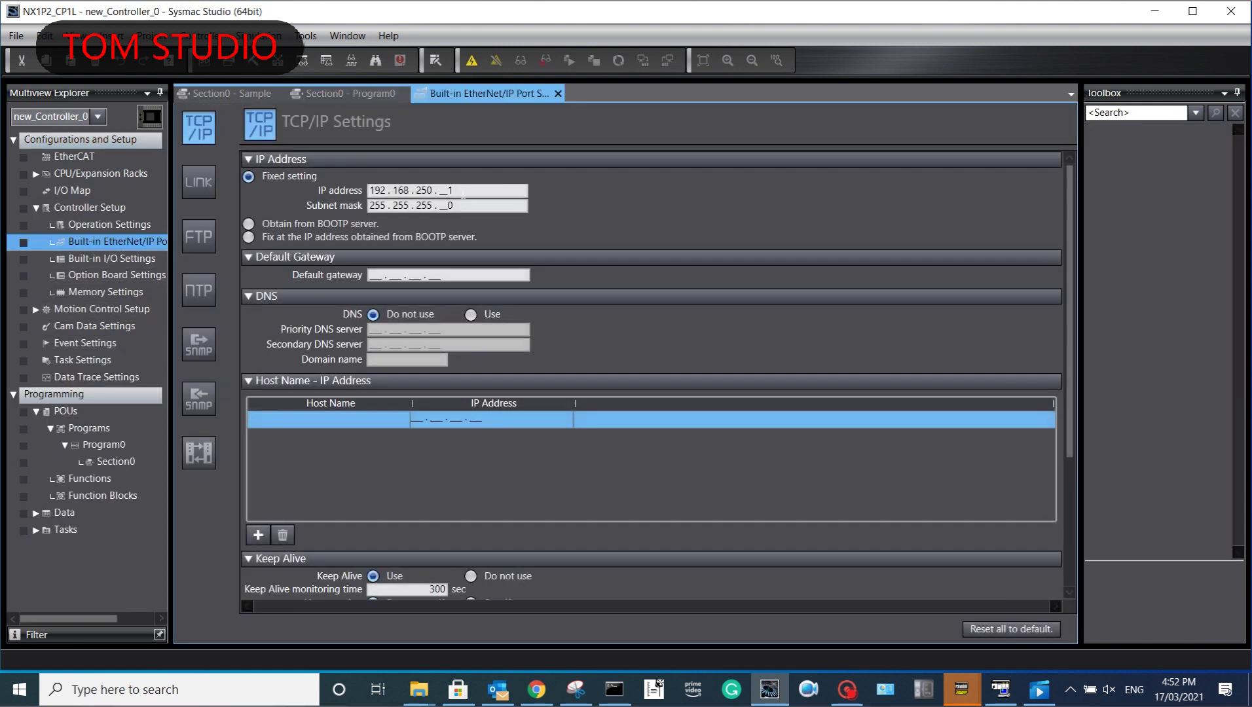
pyautogui.click(198, 452)
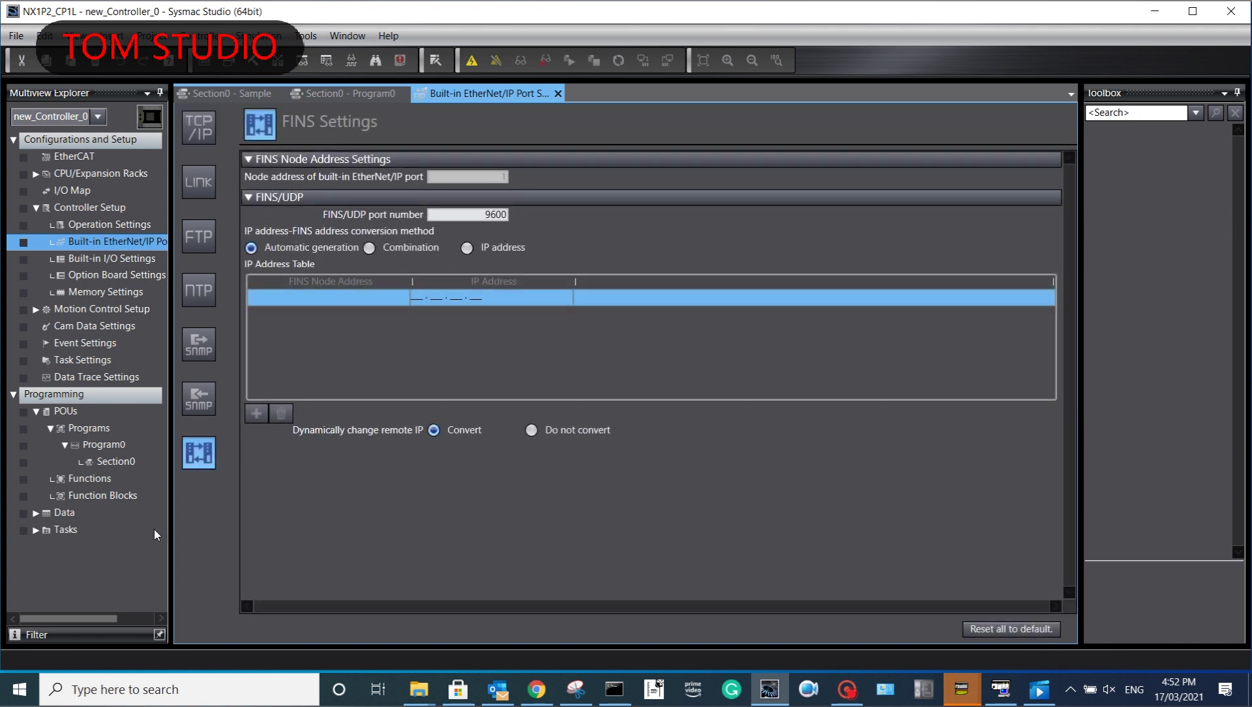
pyautogui.rightClick(153, 123)
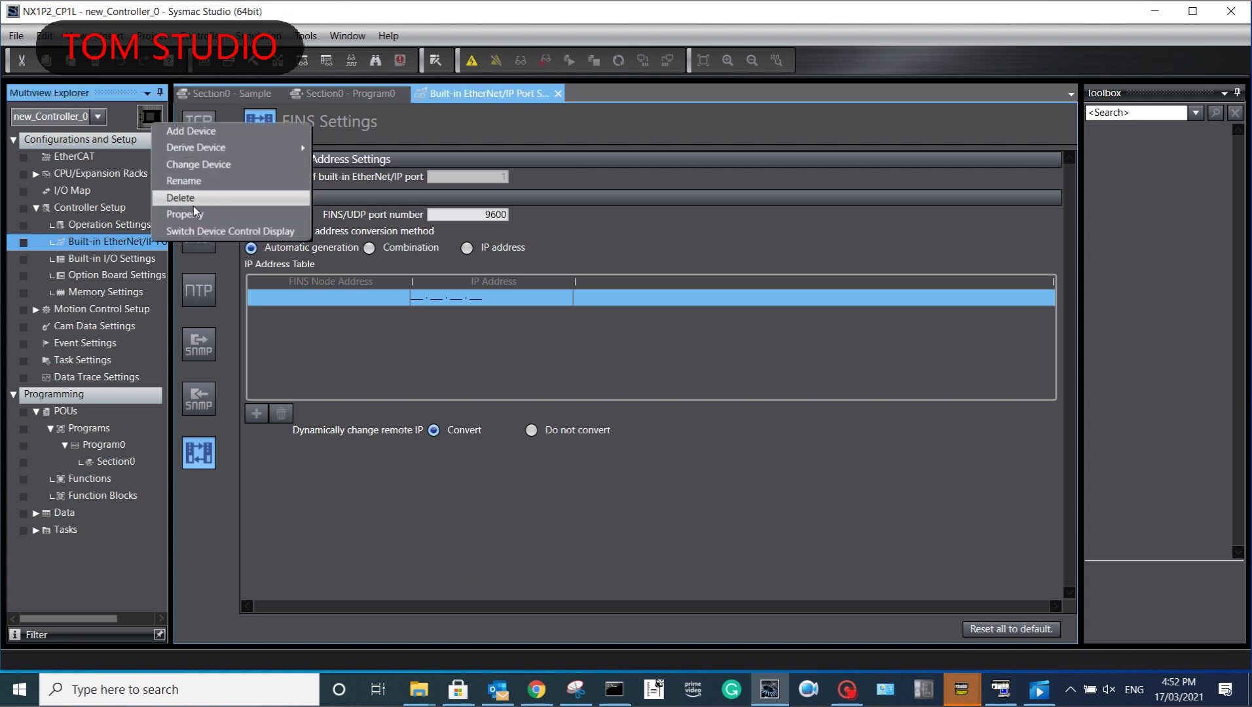
# Step: Rename the controller to NX1P2 and open Program0's Section0 ladder
pyautogui.click(184, 181)
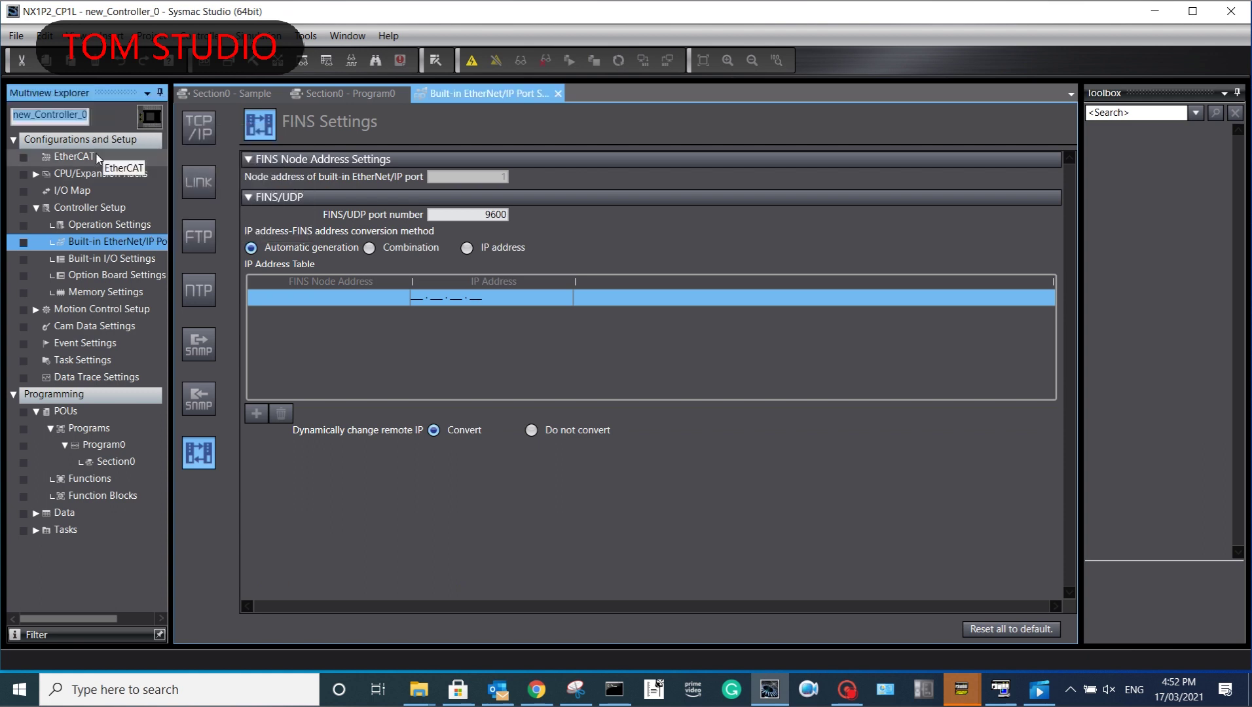
pyautogui.write('X1')
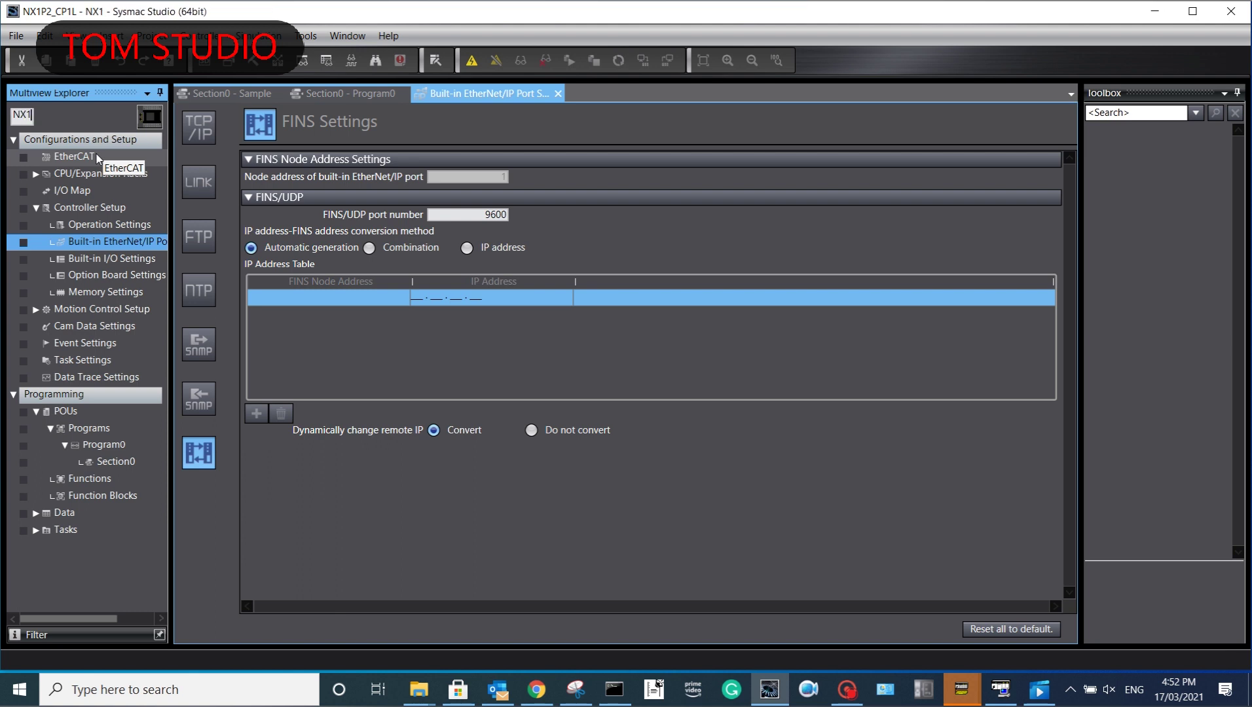
pyautogui.write('P2')
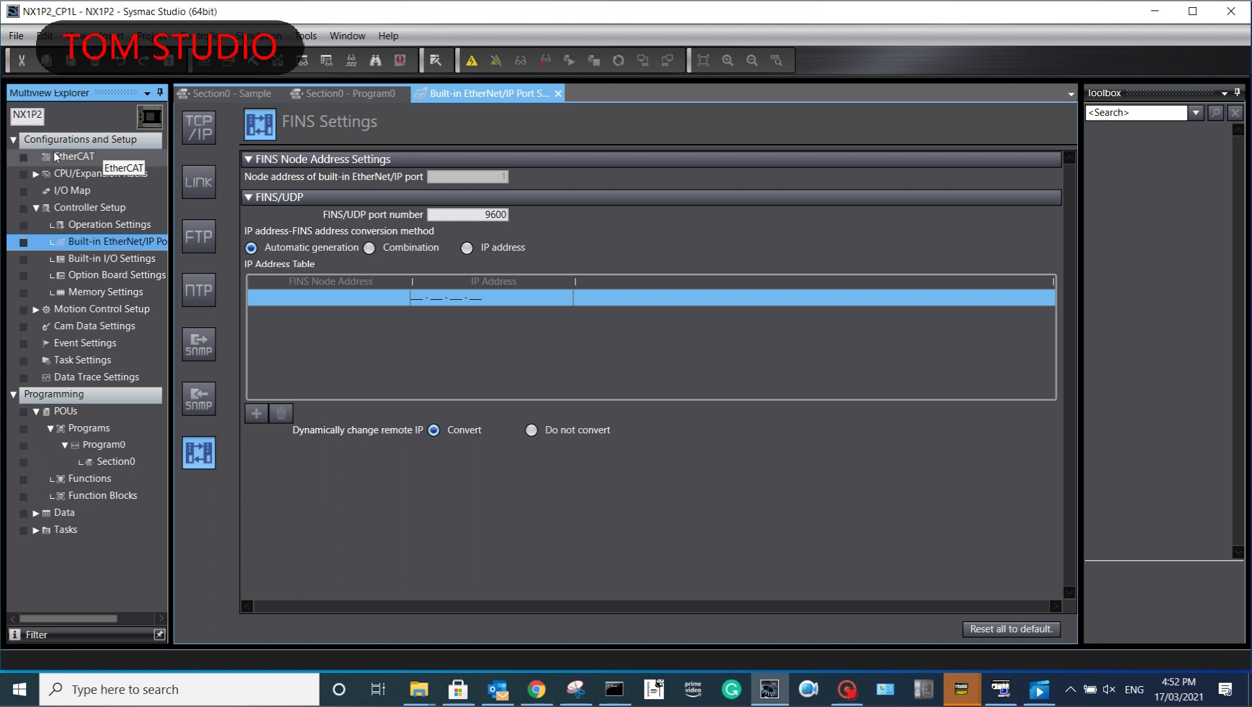
pyautogui.doubleClick(116, 461)
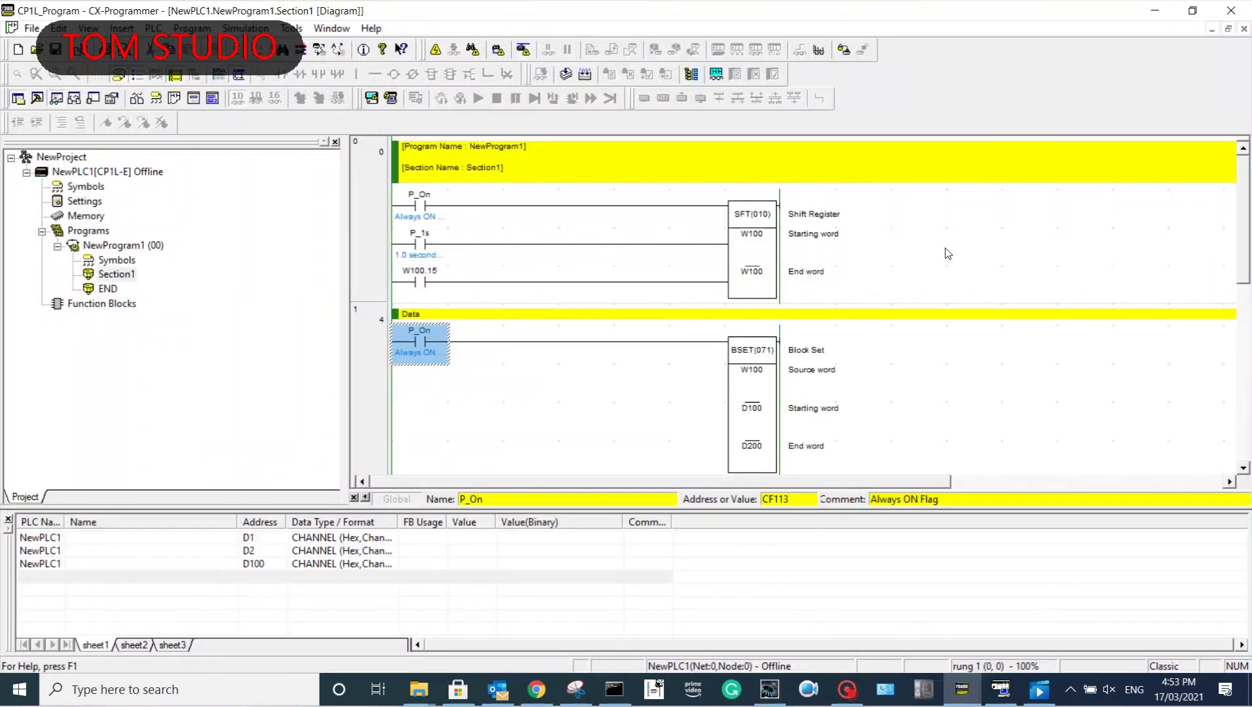
# Step: Take CX-Programmer online with the CP1L-E and confirm the connection prompt
pyautogui.click(435, 49)
pyautogui.click(596, 398)
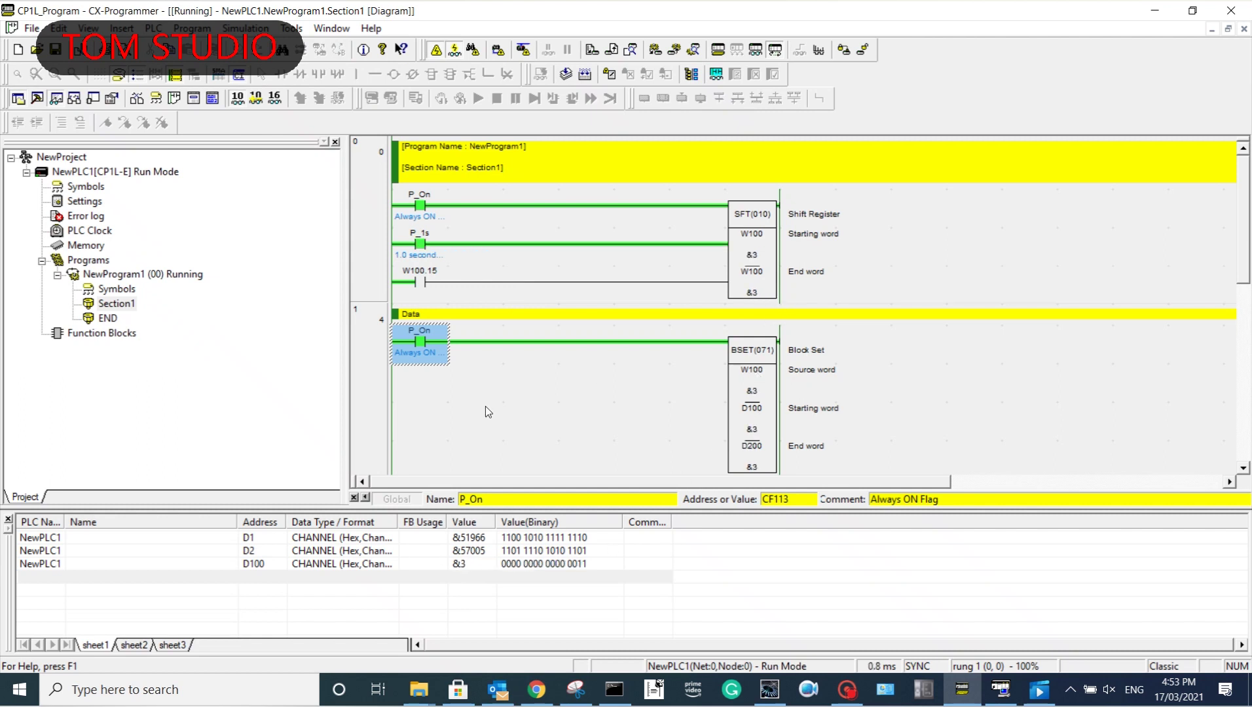
# Step: Review the CP1L's Built-in Ethernet tab in PLC Settings, then close the settings
pyautogui.click(95, 203)
pyautogui.doubleClick(95, 203)
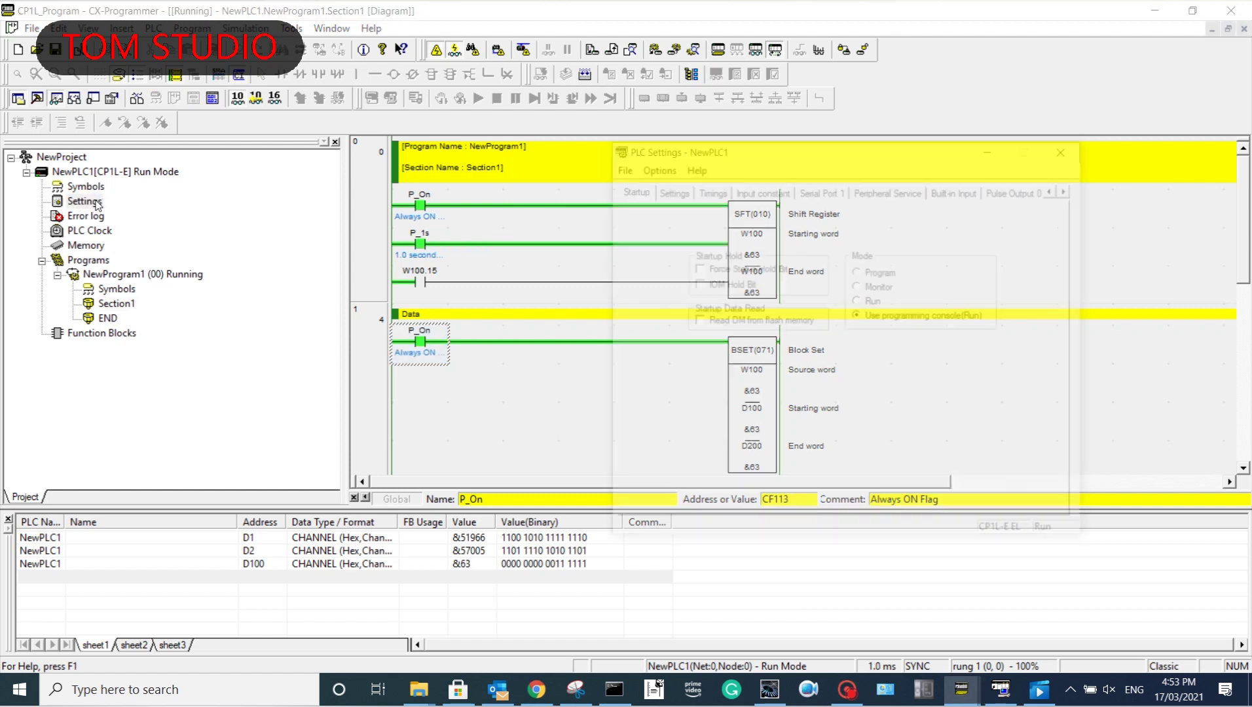
pyautogui.moveTo(800, 189); pyautogui.dragTo(613, 238)
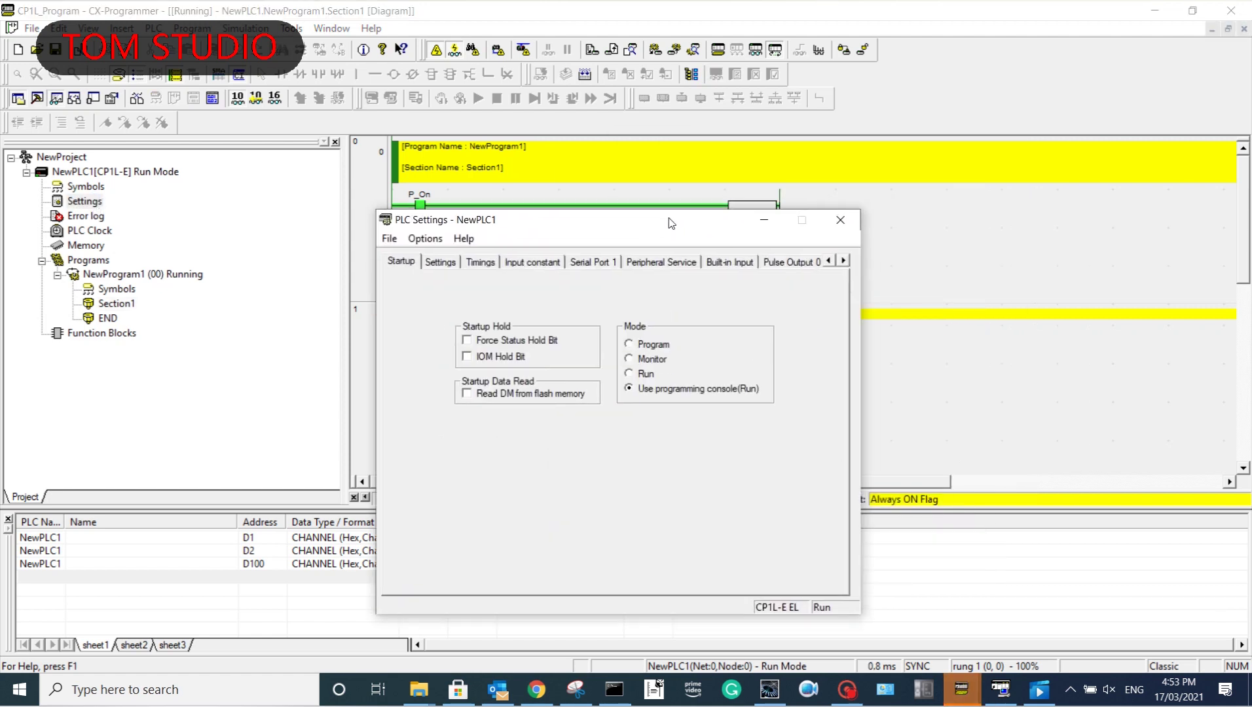
pyautogui.click(846, 261)
pyautogui.click(845, 262)
pyautogui.click(845, 262)
pyautogui.click(845, 262)
pyautogui.click(846, 262)
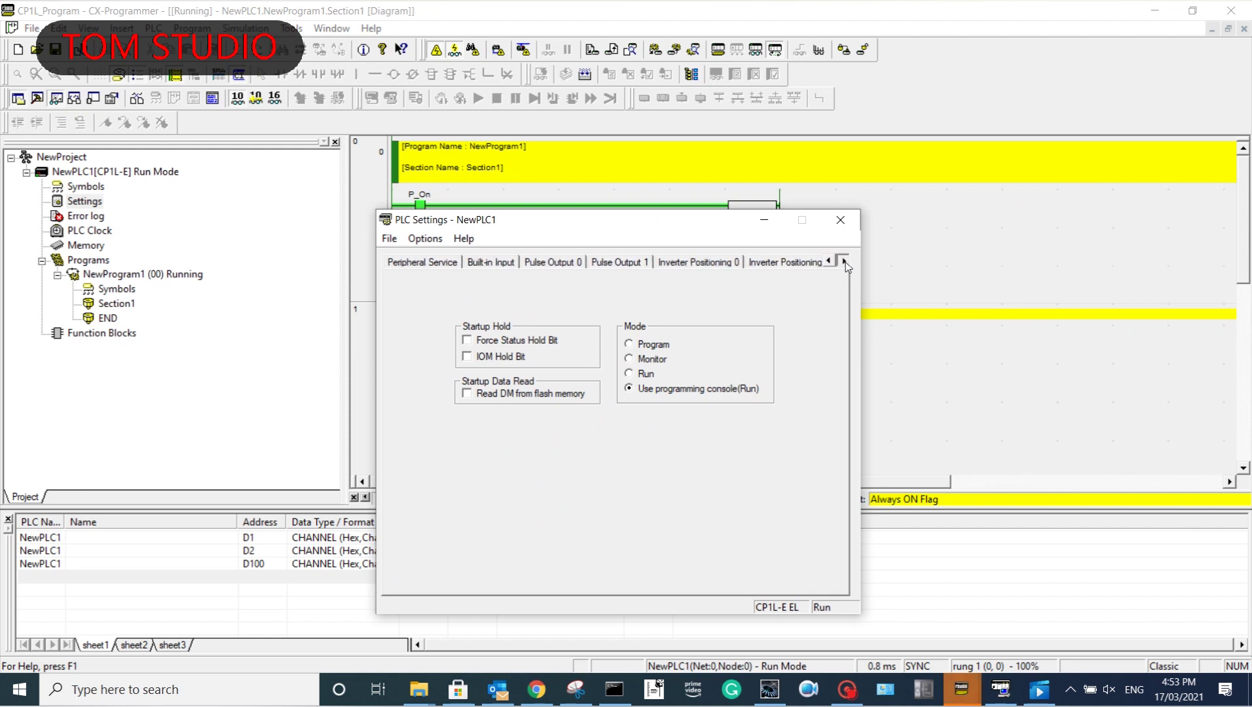
pyautogui.click(846, 262)
pyautogui.click(845, 262)
pyautogui.click(750, 263)
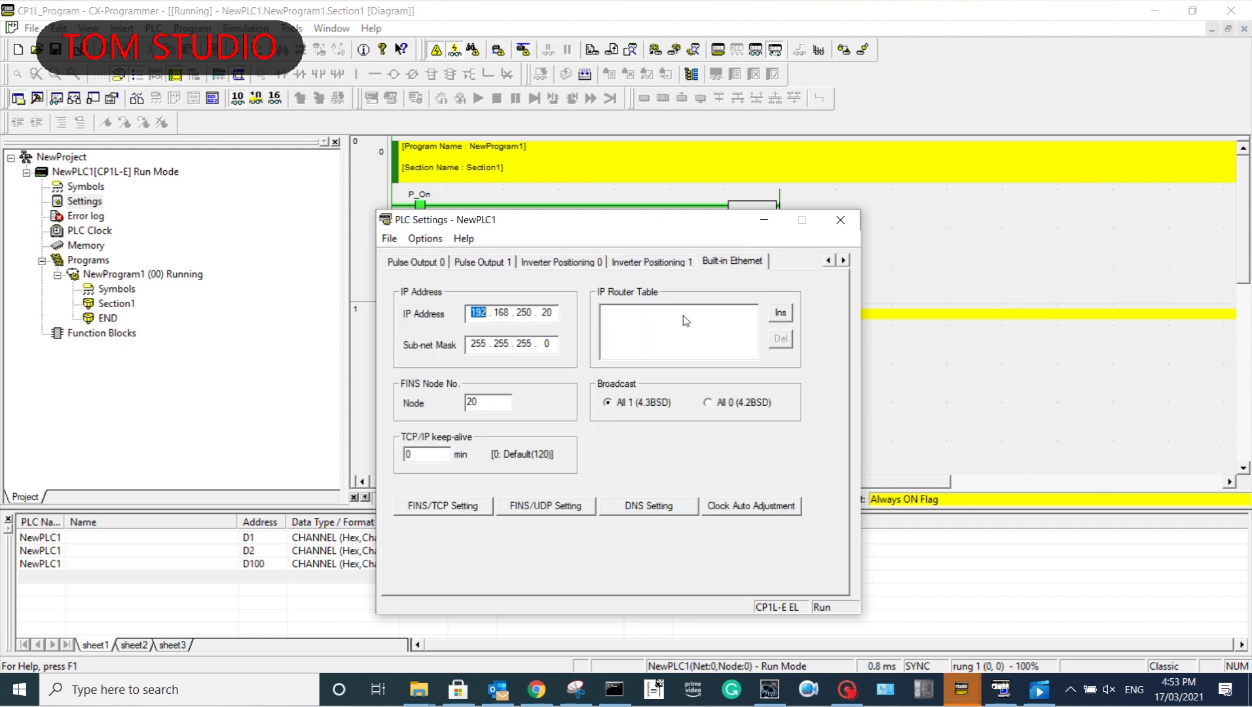
pyautogui.click(840, 221)
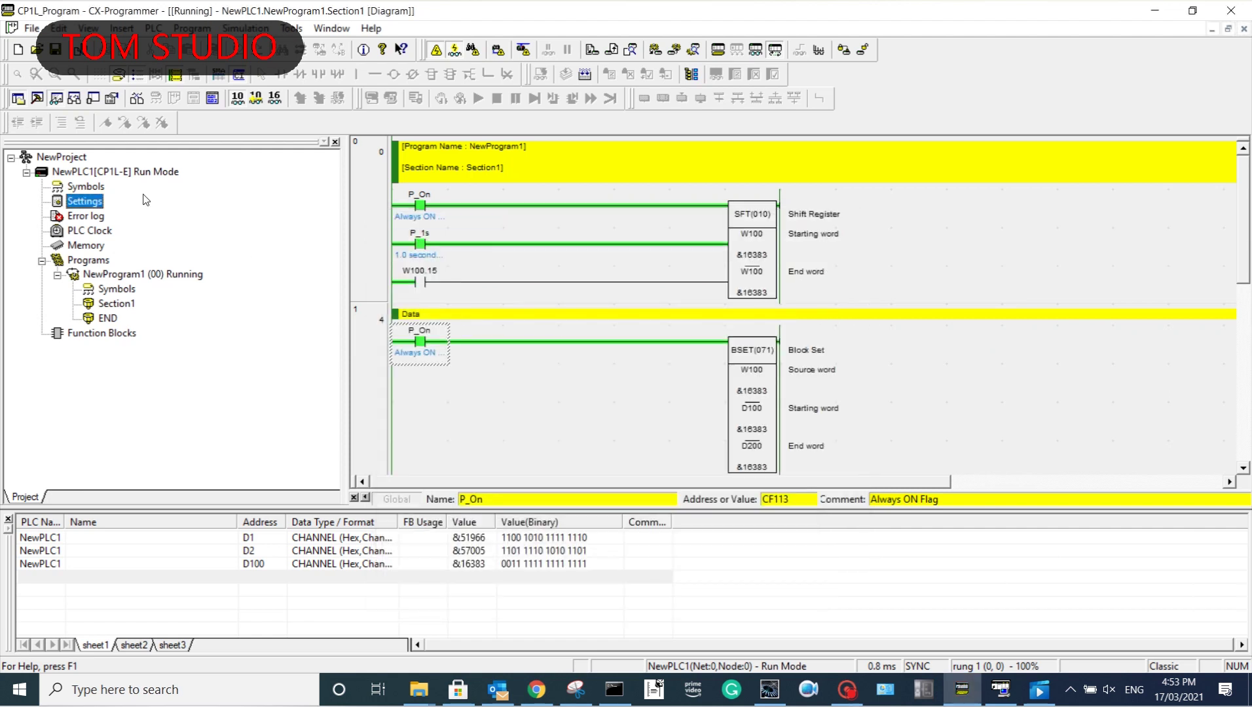
# Step: Switch the CP1L-E from Run to Program mode and confirm the change
pyautogui.rightClick(144, 174)
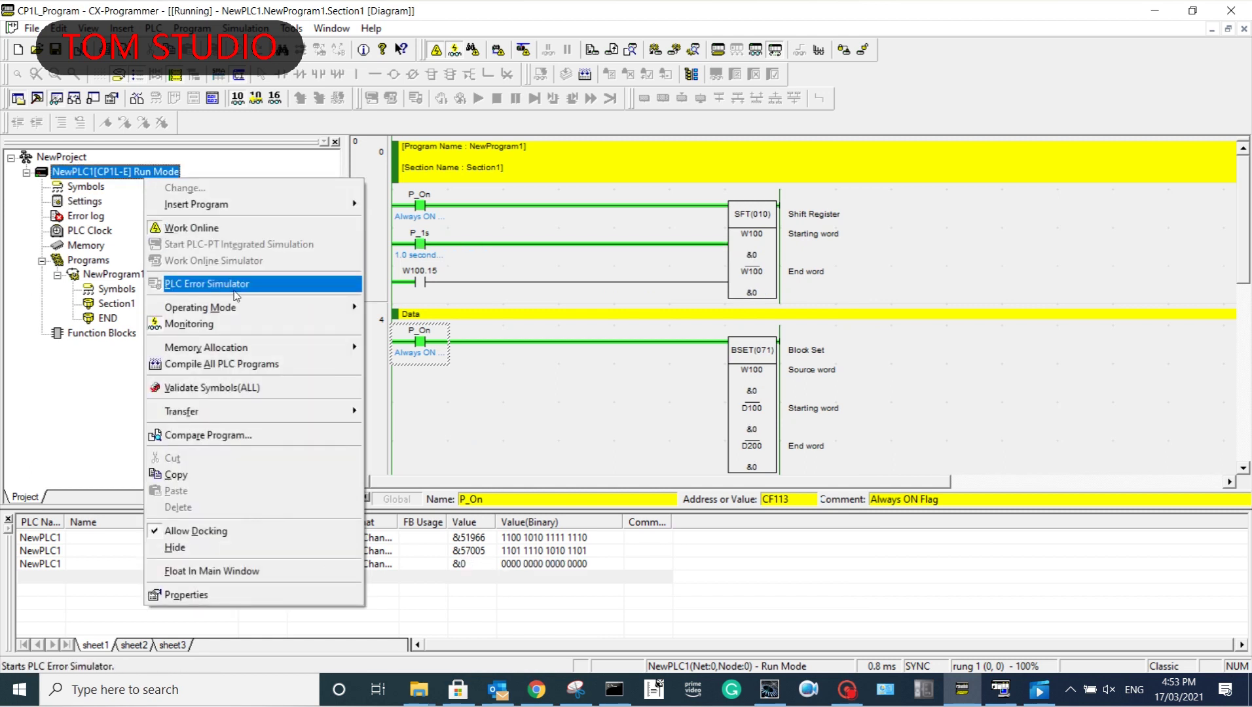
pyautogui.moveTo(327, 307)
pyautogui.click(393, 309)
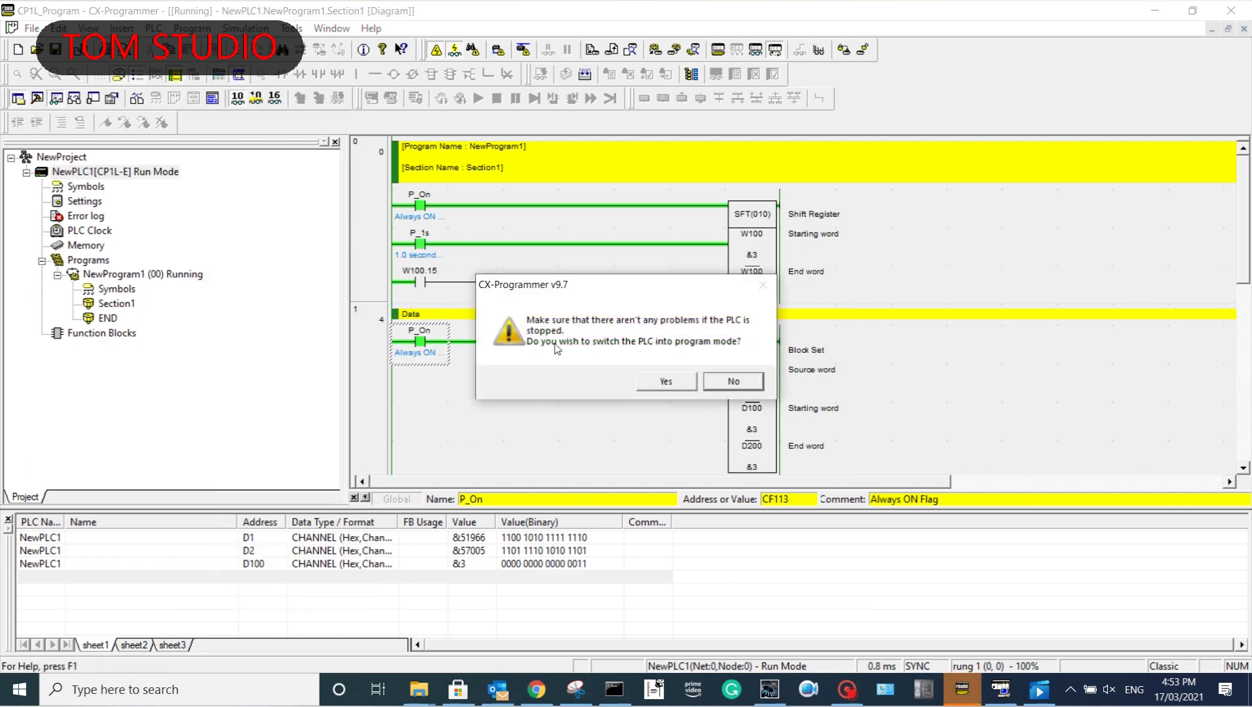
pyautogui.click(672, 379)
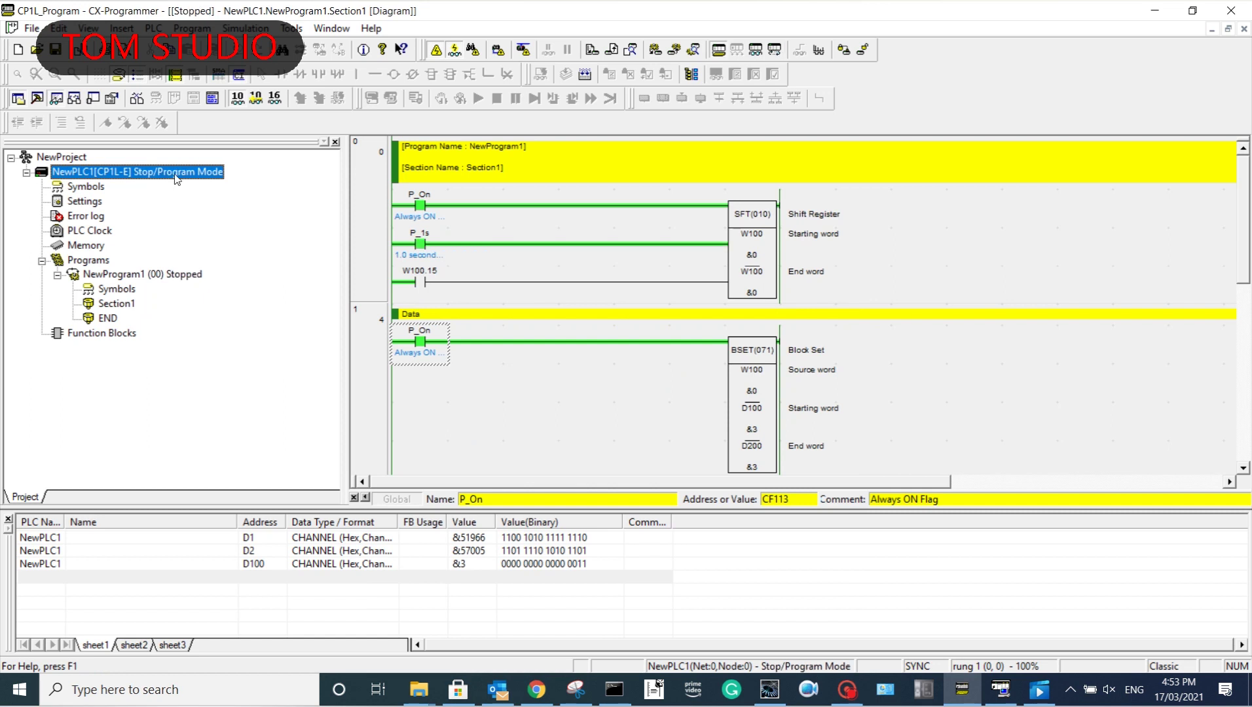
pyautogui.doubleClick(85, 201)
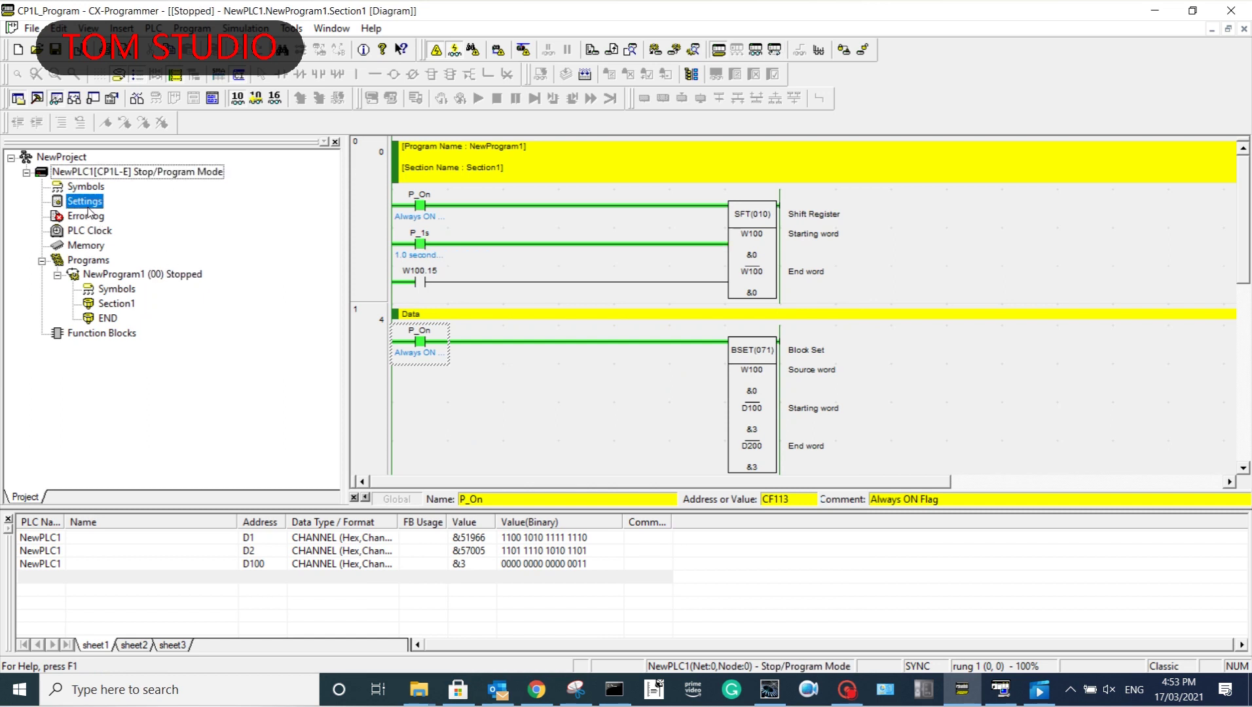
# Step: Set the Built-in Ethernet IP to 192.168.250.20 and the FINS node to 20
pyautogui.click(845, 261)
pyautogui.click(844, 260)
pyautogui.click(844, 261)
pyautogui.click(845, 261)
pyautogui.click(845, 260)
pyautogui.click(844, 260)
pyautogui.click(845, 260)
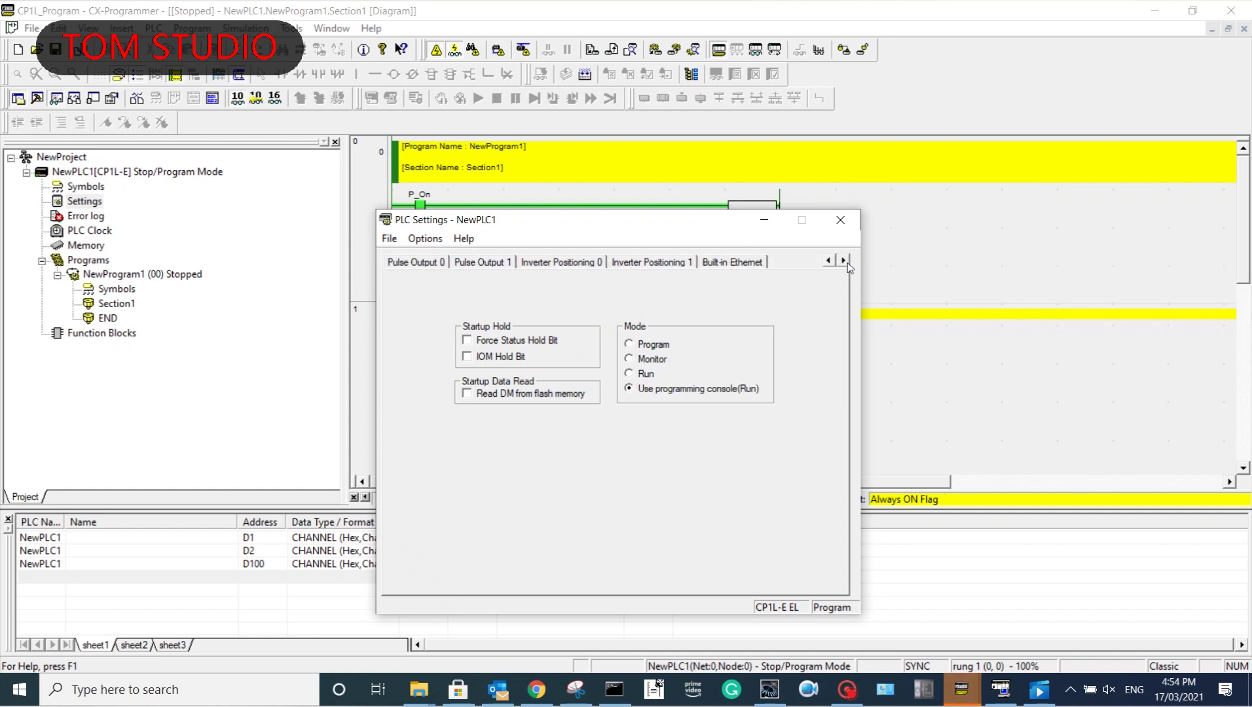
pyautogui.click(750, 264)
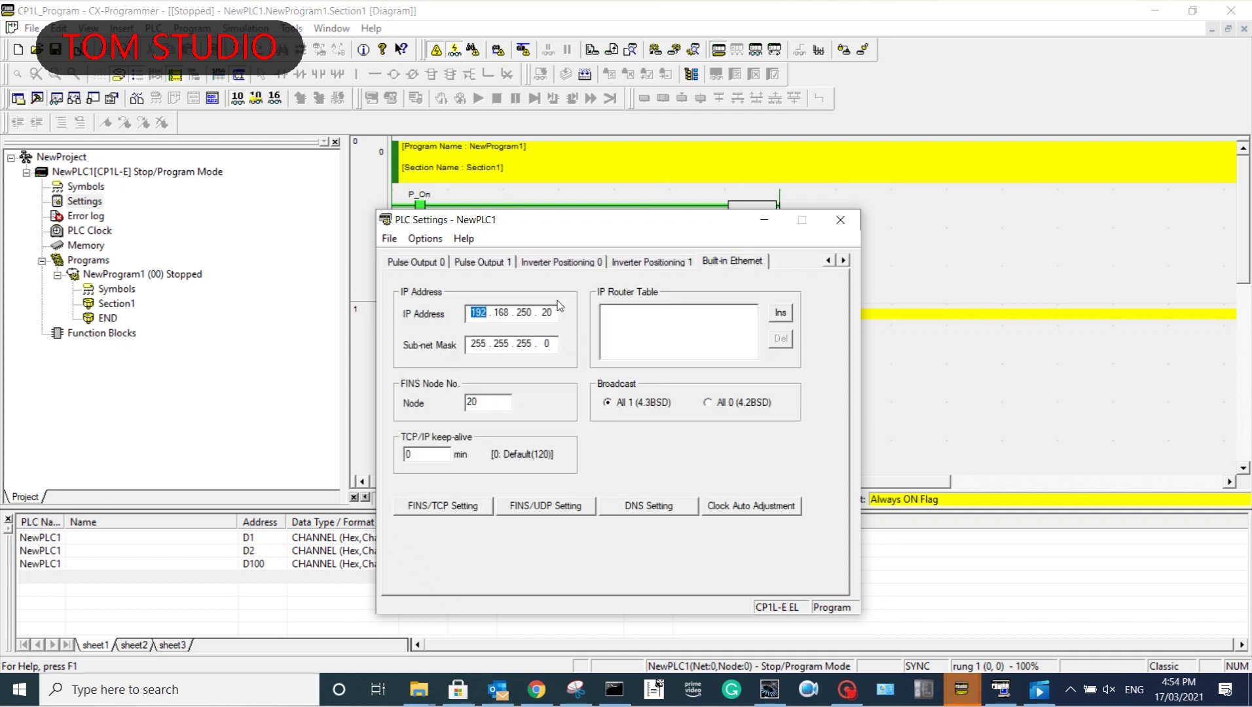
pyautogui.press('.')
pyautogui.press('.')
pyautogui.press('.')
pyautogui.write('2')
pyautogui.press('Tab')
pyautogui.write('20')
# Step: Transfer the Ethernet settings to the CP1L-E and confirm the download
pyautogui.click(423, 240)
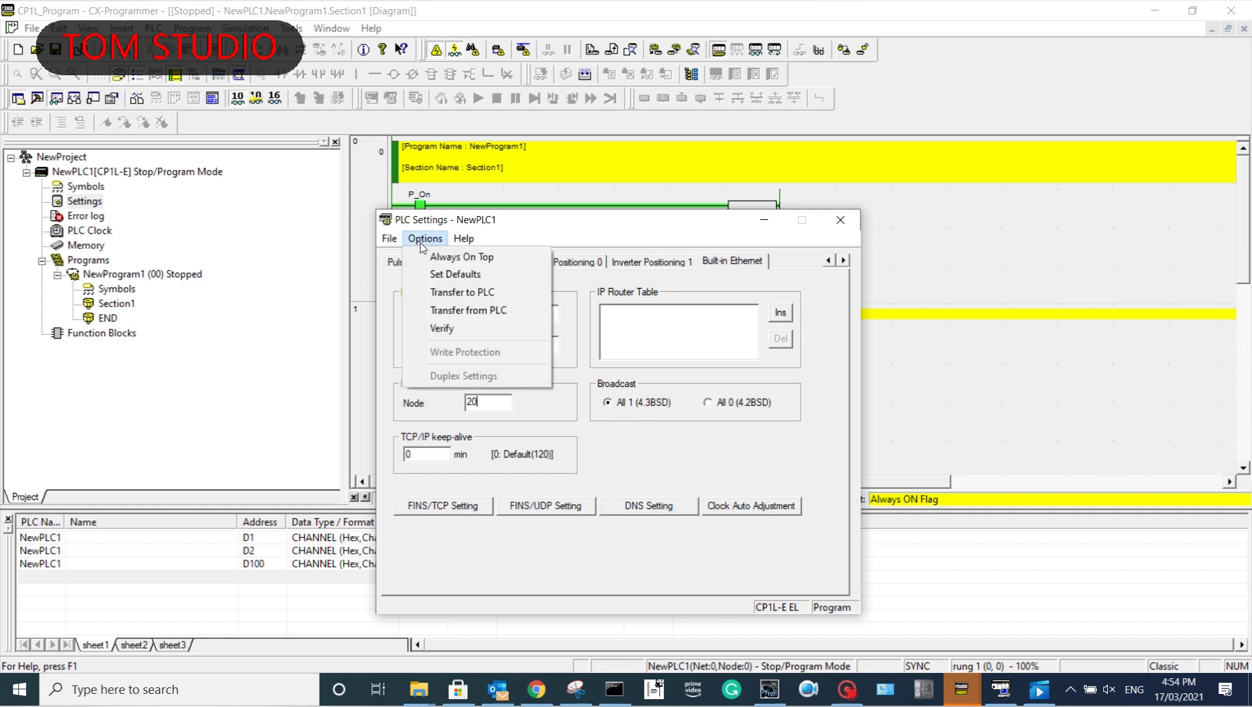
pyautogui.click(469, 295)
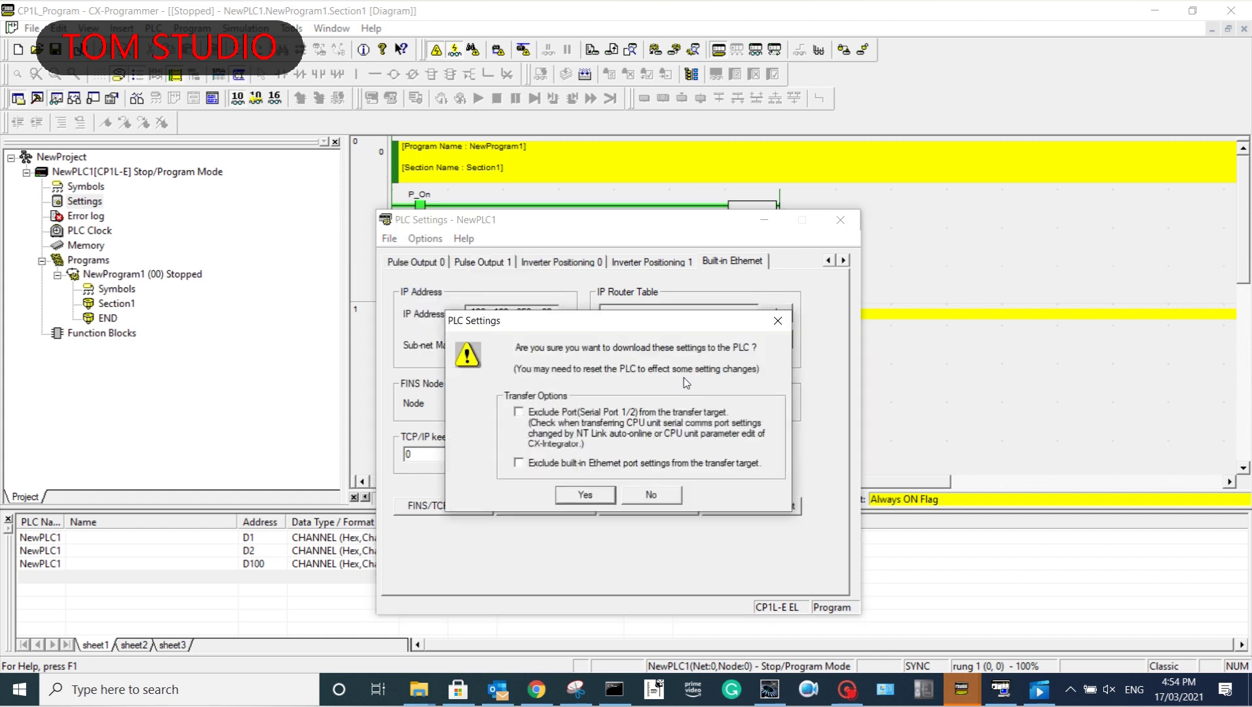
pyautogui.click(585, 495)
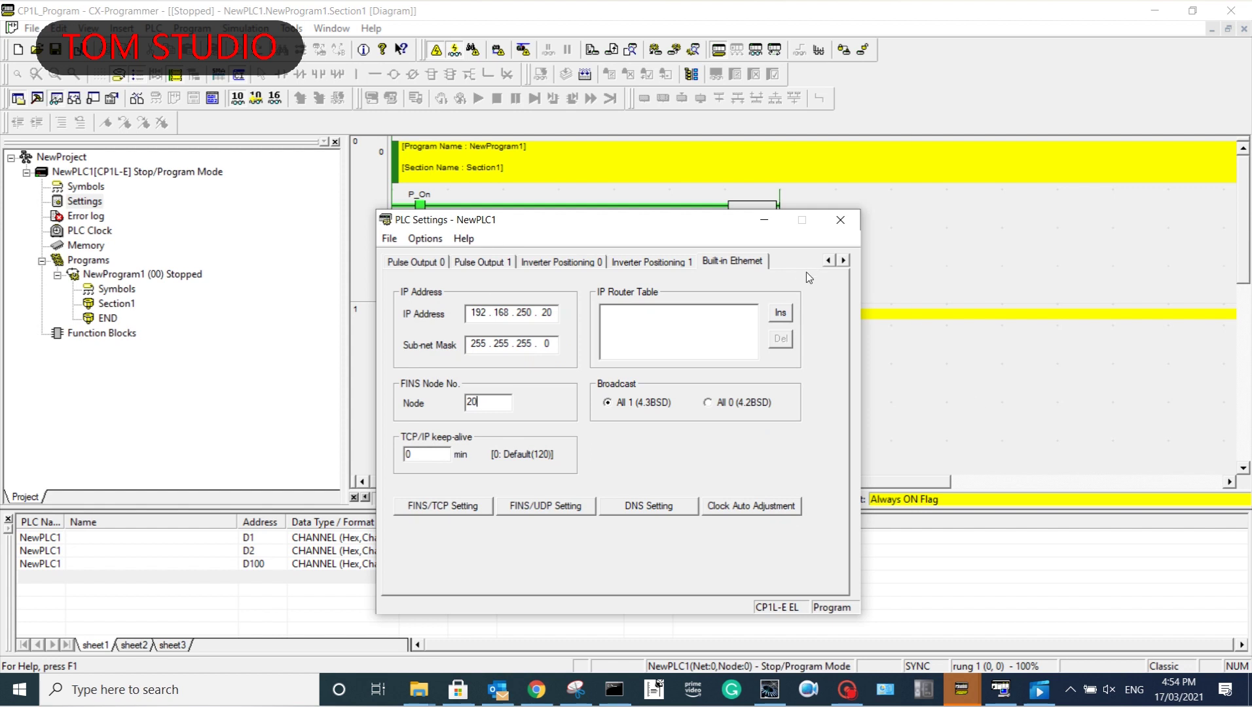
pyautogui.click(765, 222)
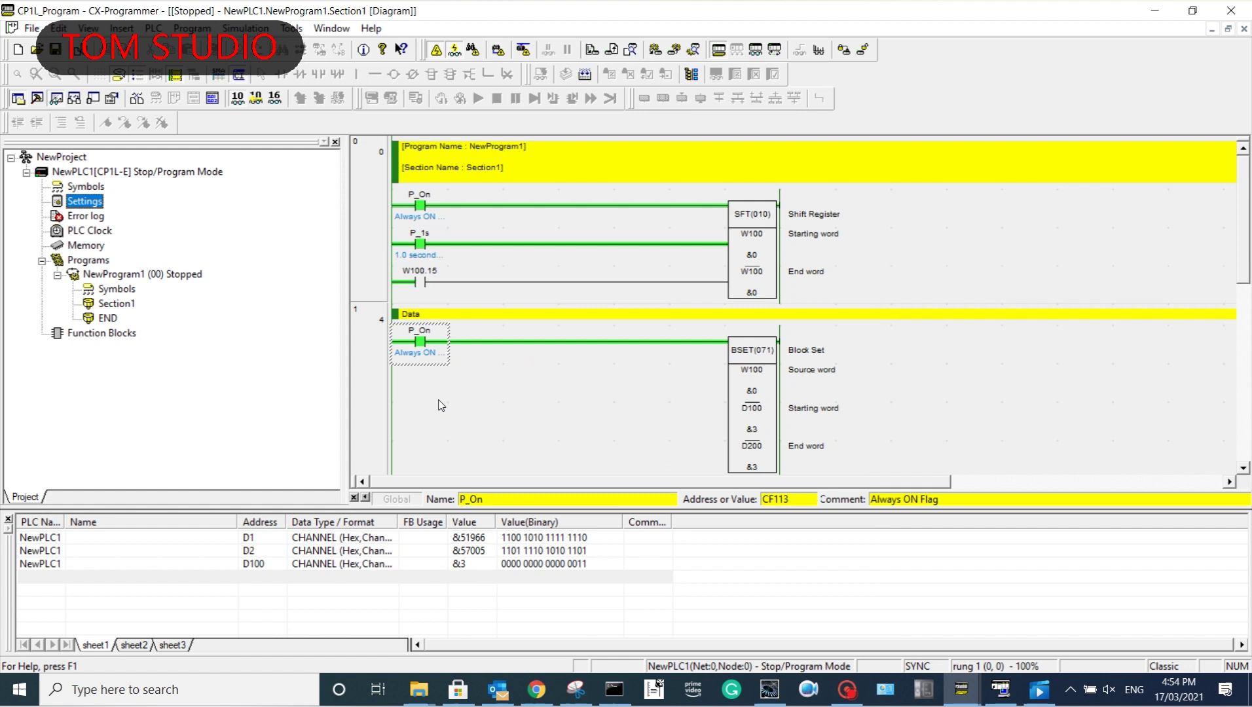
# Step: Ping 192.168.250.20 and 192.168.250.1 from Command Prompt, then take CX-Programmer offline
pyautogui.click(614, 689)
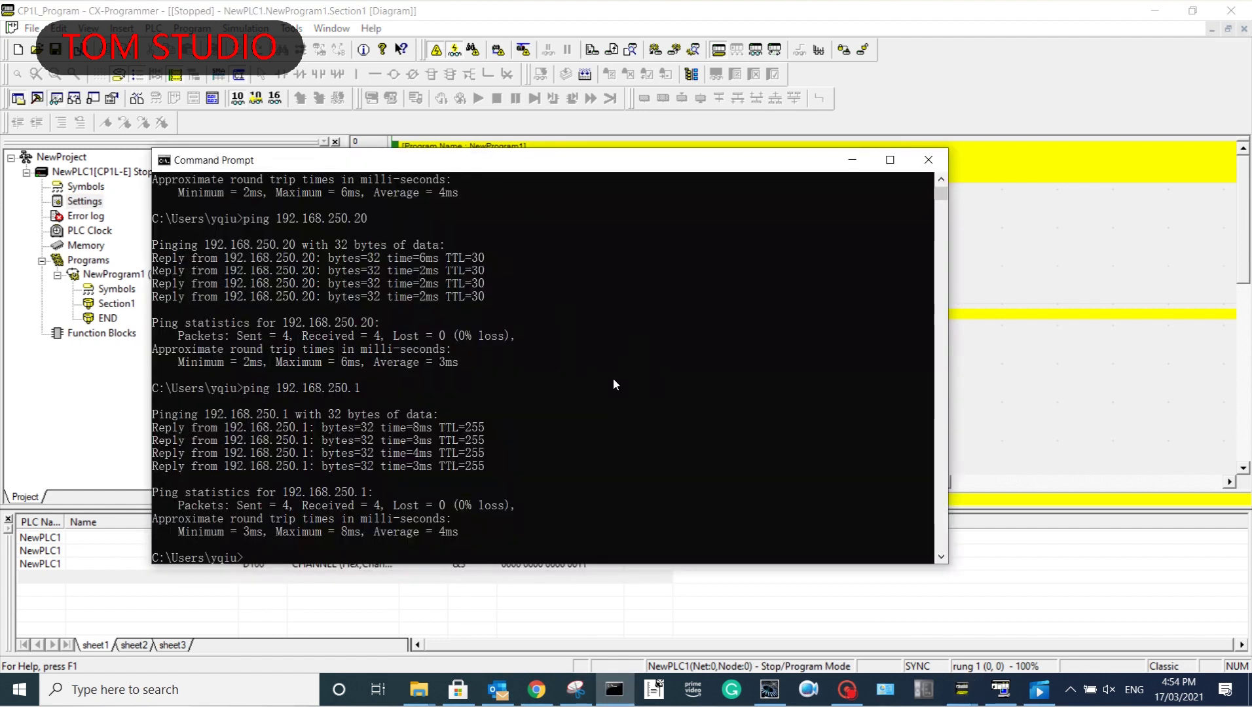
pyautogui.write('ping 192.168.250.20')
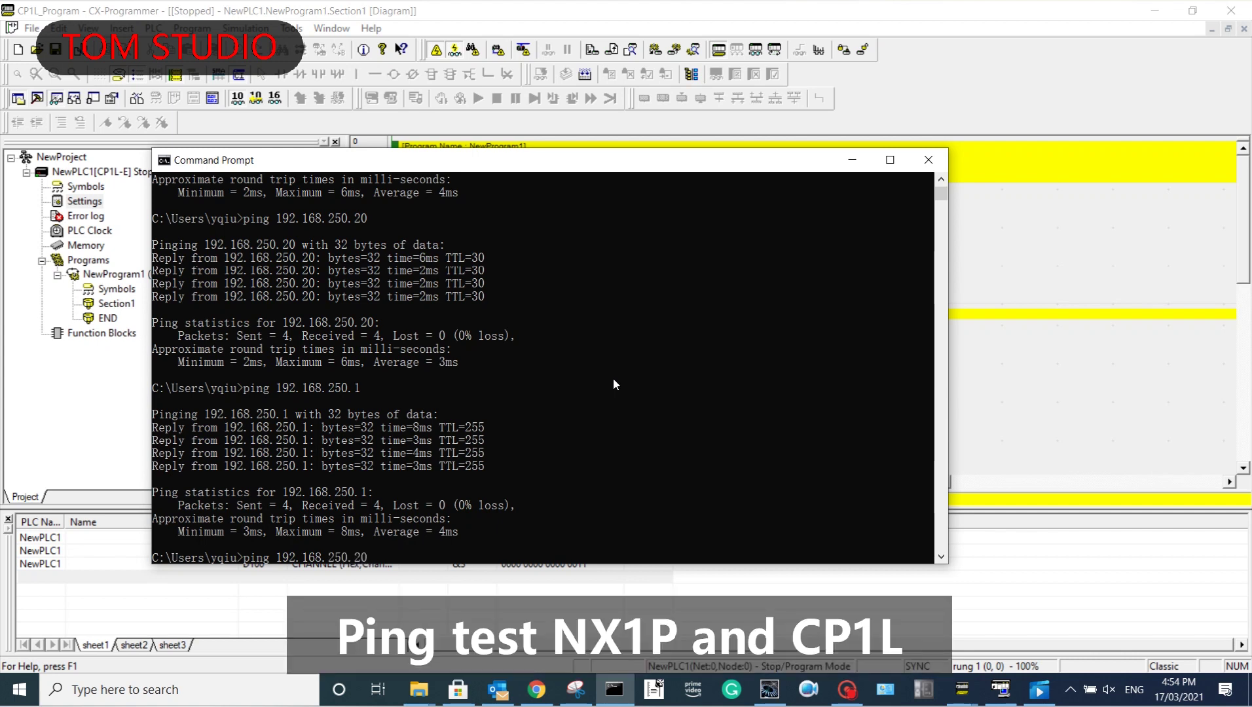
pyautogui.press('Return')
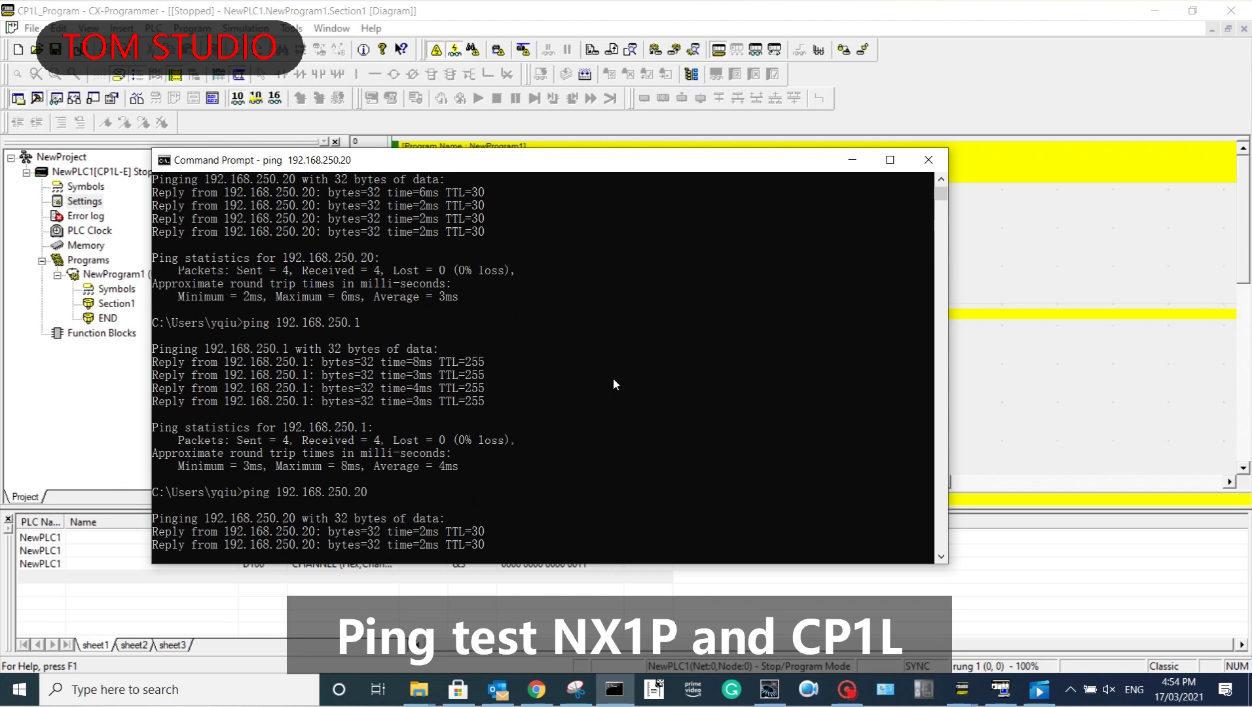
pyautogui.write('ping 192.1')
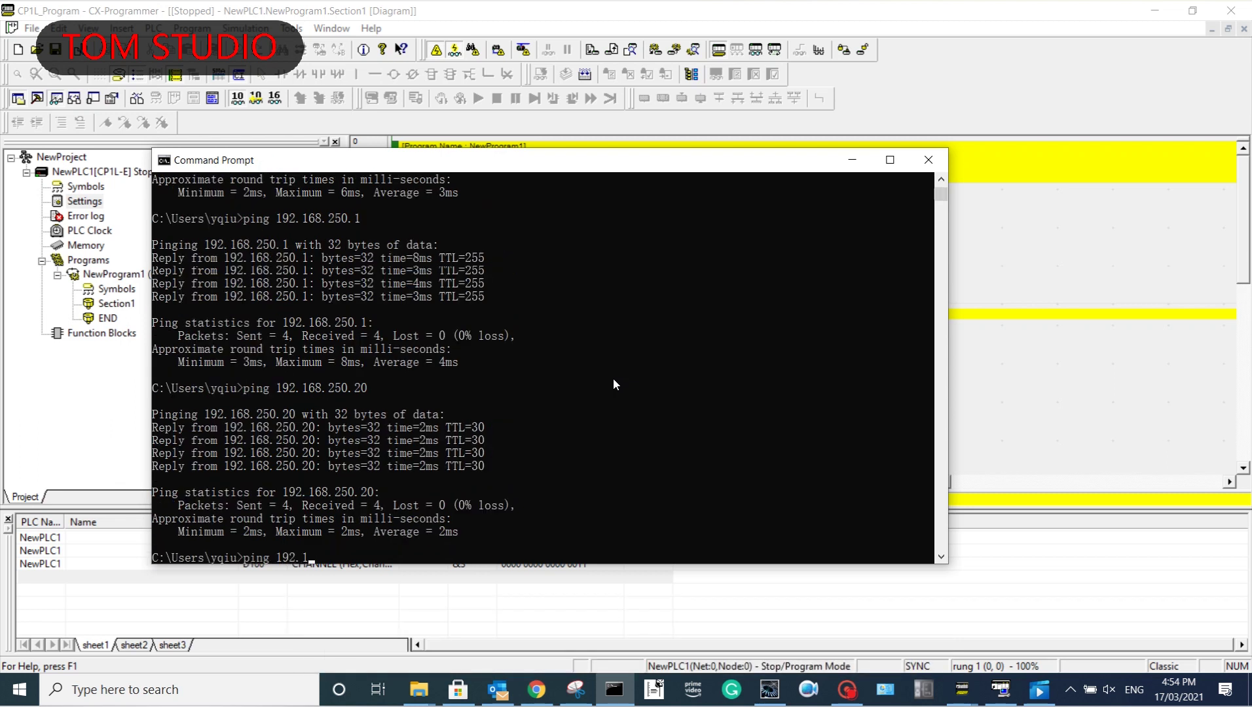
pyautogui.write('68.250.1')
pyautogui.press('Return')
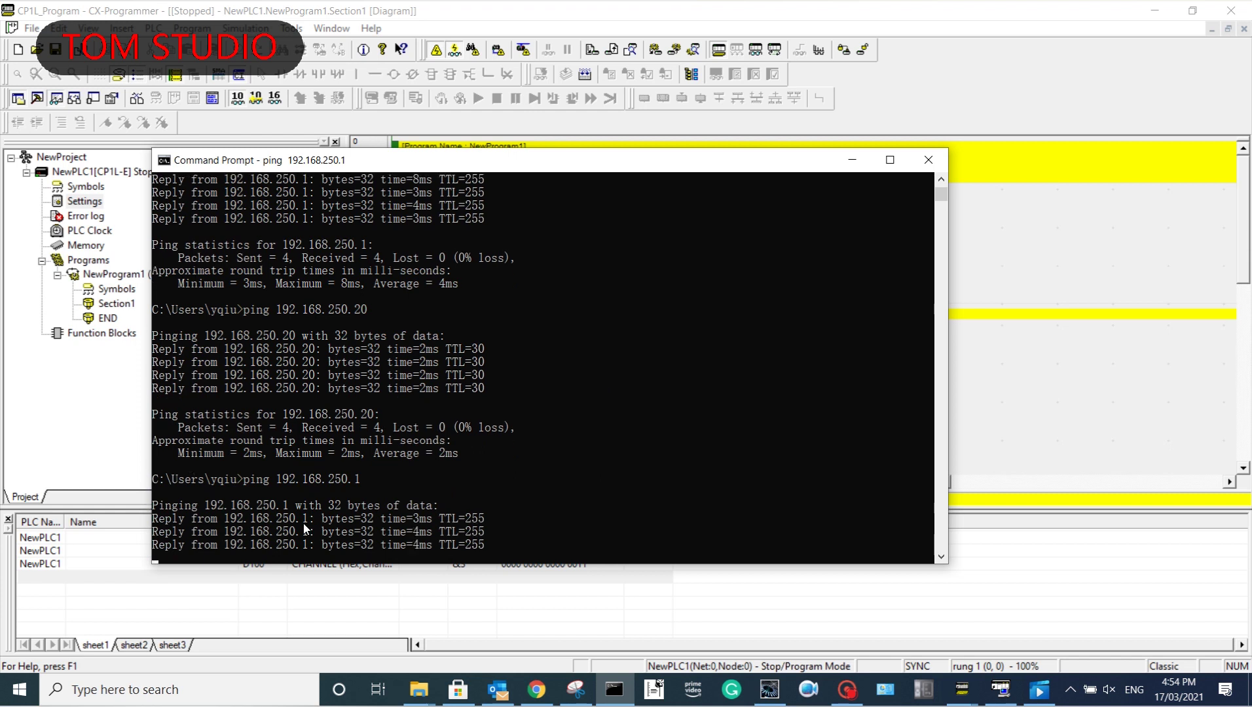
pyautogui.click(853, 161)
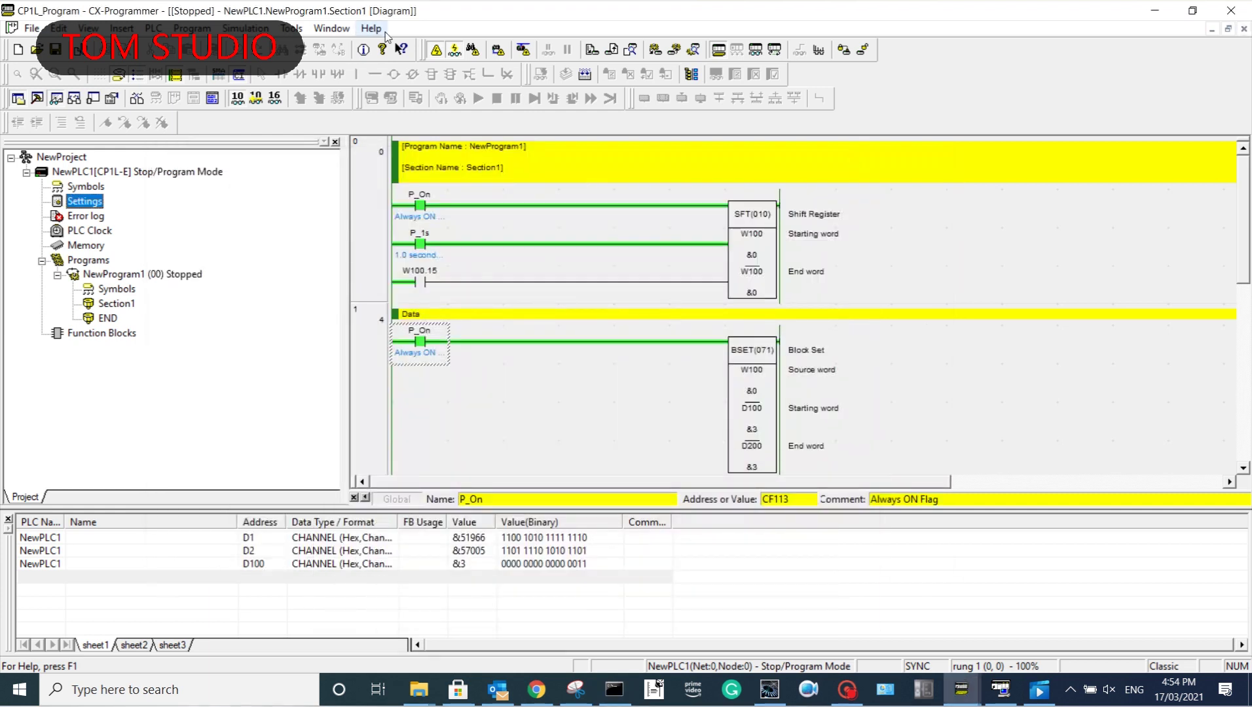
pyautogui.click(435, 52)
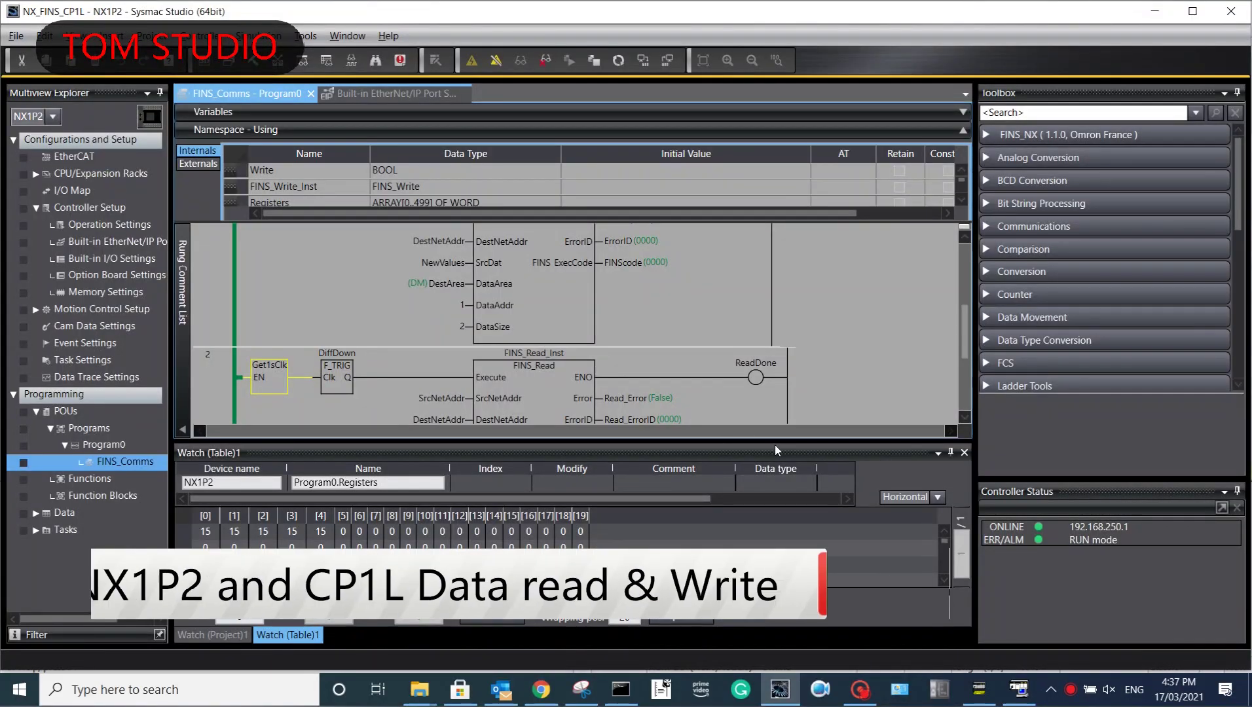
pyautogui.moveTo(779, 441); pyautogui.dragTo(808, 508)
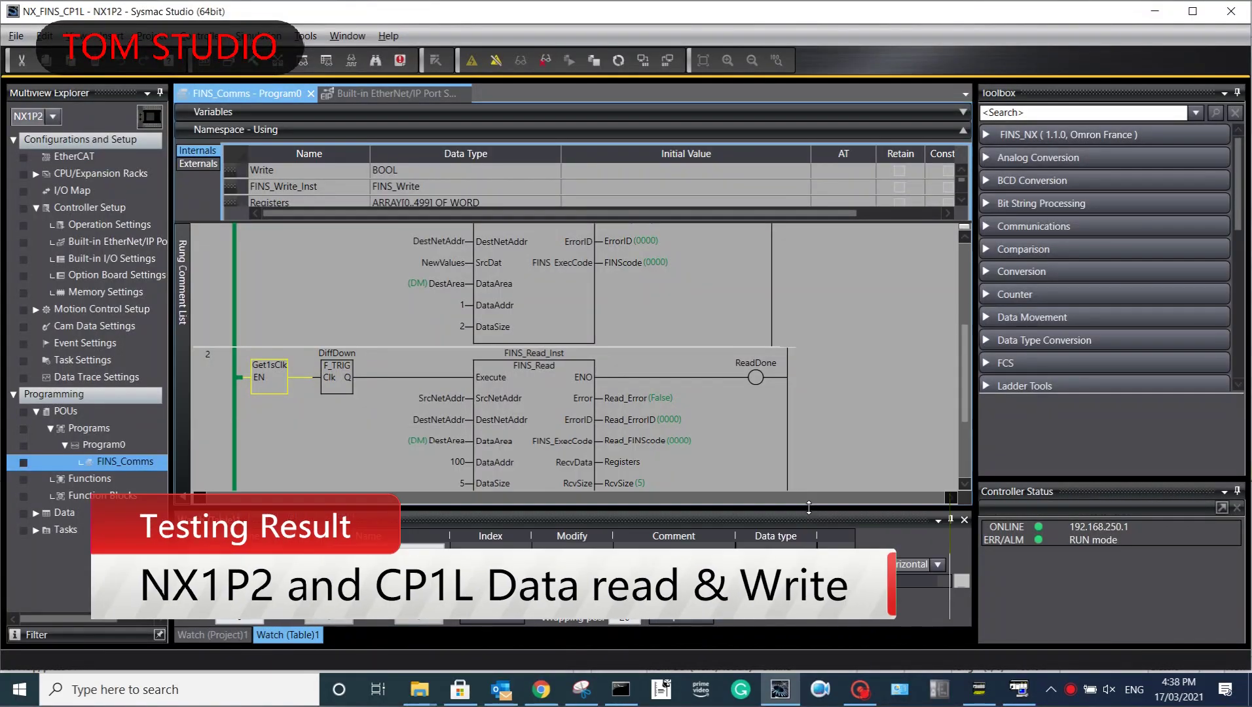
pyautogui.scroll(5, 921, 355)
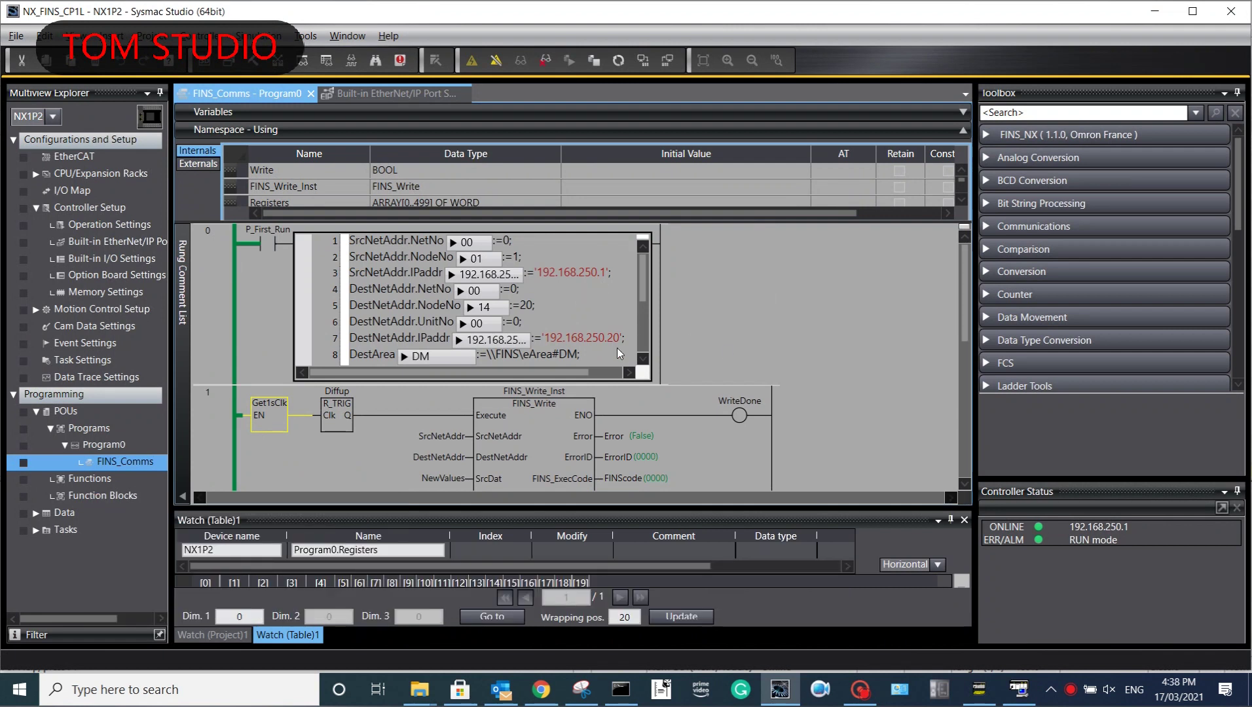
pyautogui.scroll(-4, 799, 338)
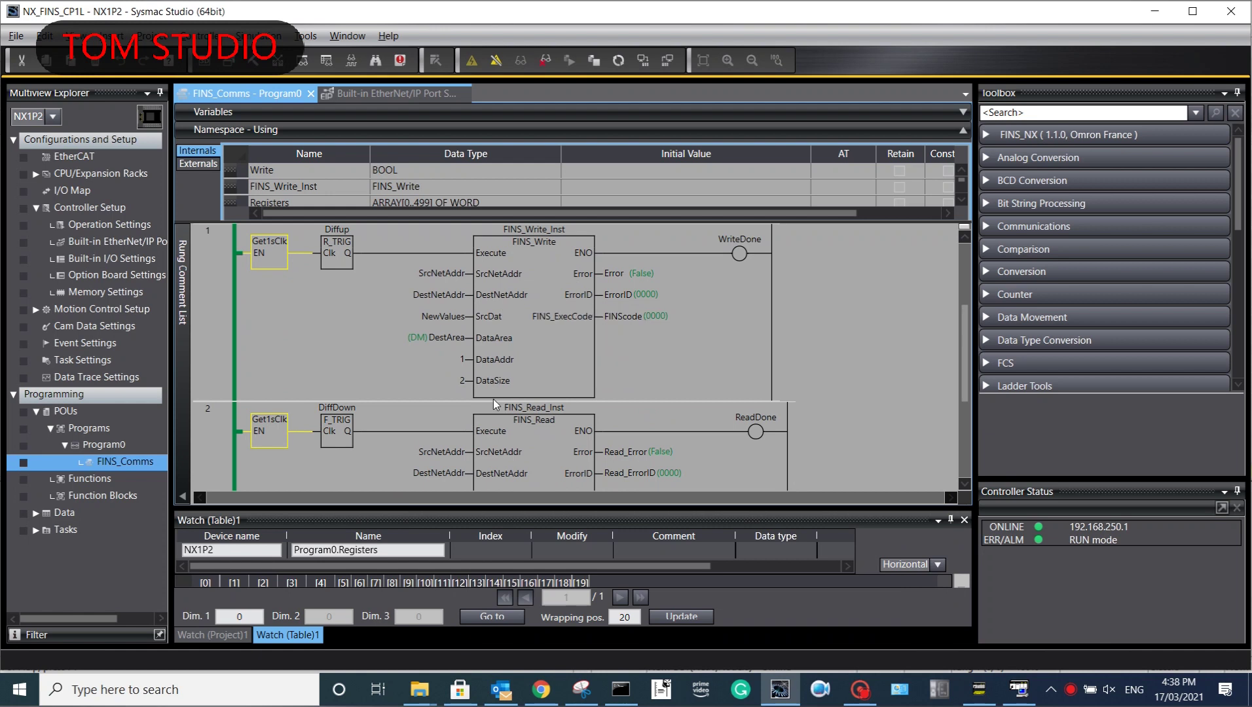
pyautogui.scroll(-3, 829, 395)
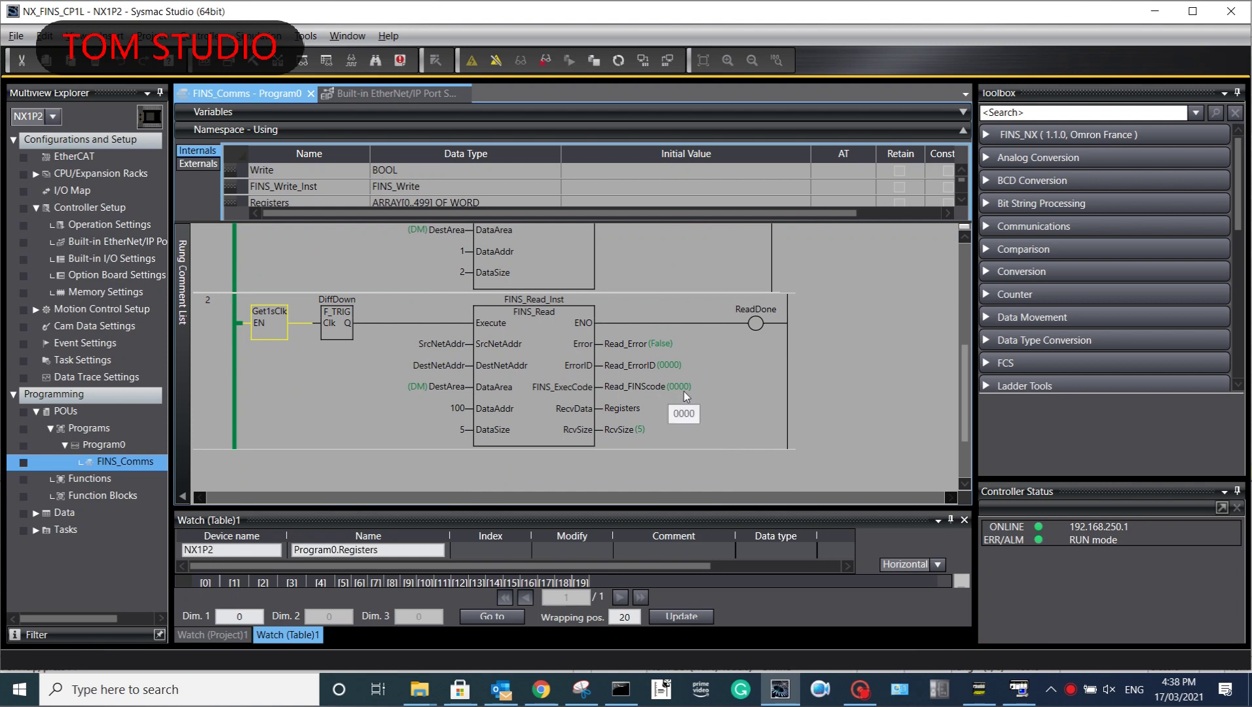
pyautogui.click(121, 246)
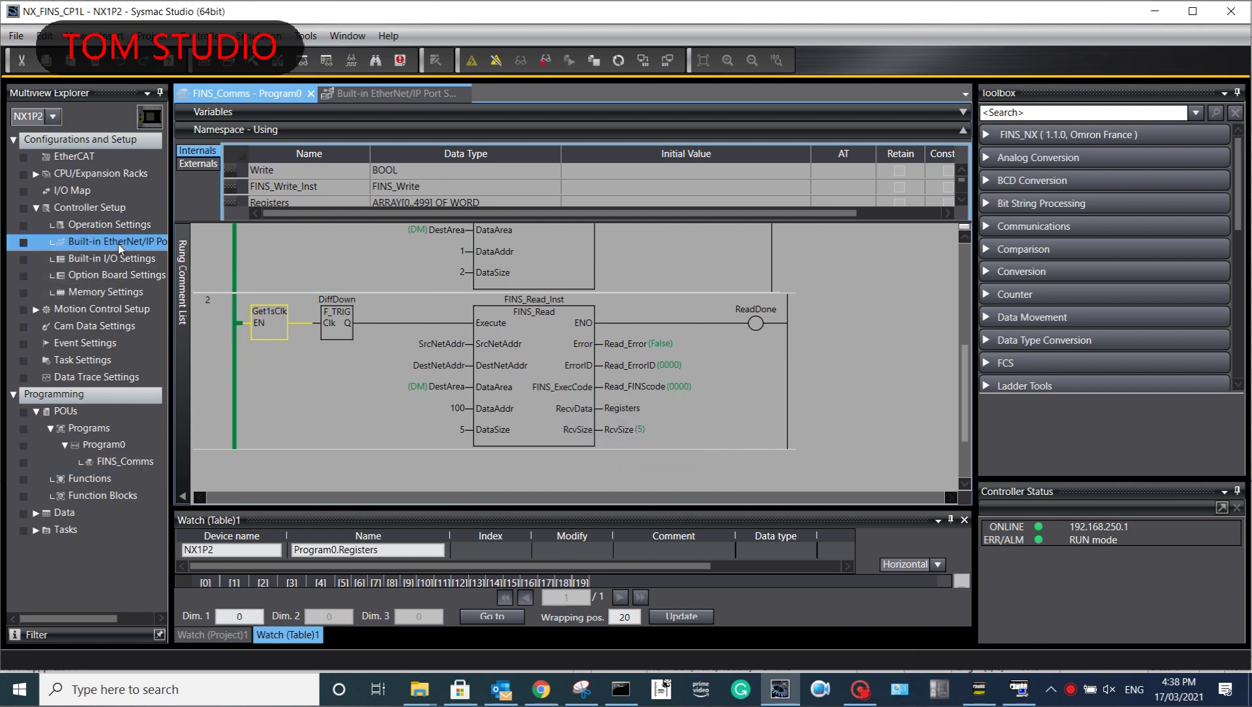
pyautogui.doubleClick(121, 243)
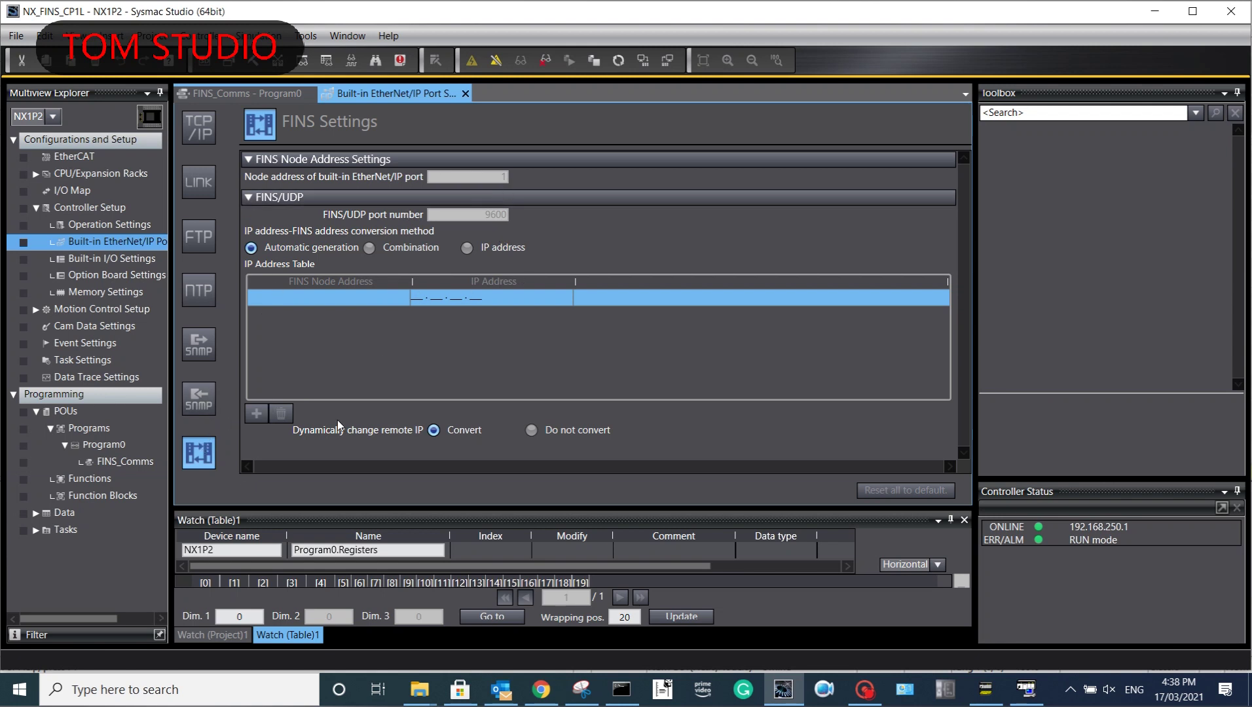
pyautogui.doubleClick(124, 462)
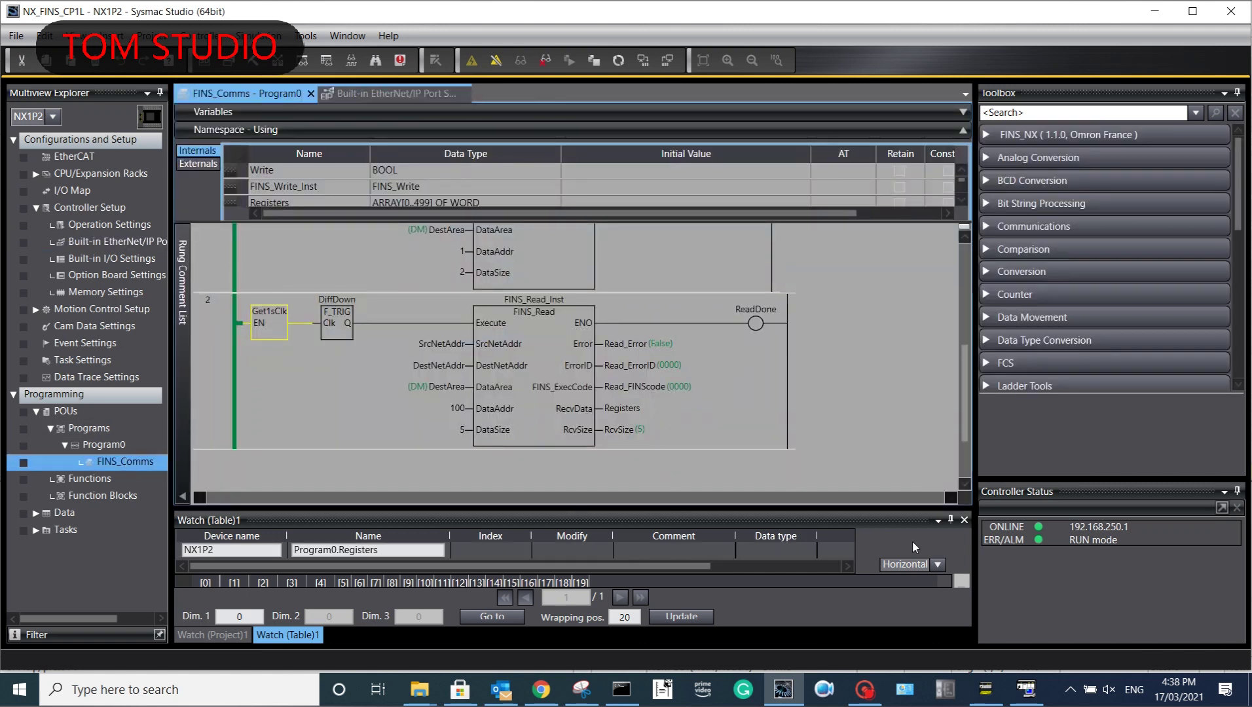
# Step: Add Program0.Registers[0] to Watch (Project)1 in two rows
pyautogui.click(964, 520)
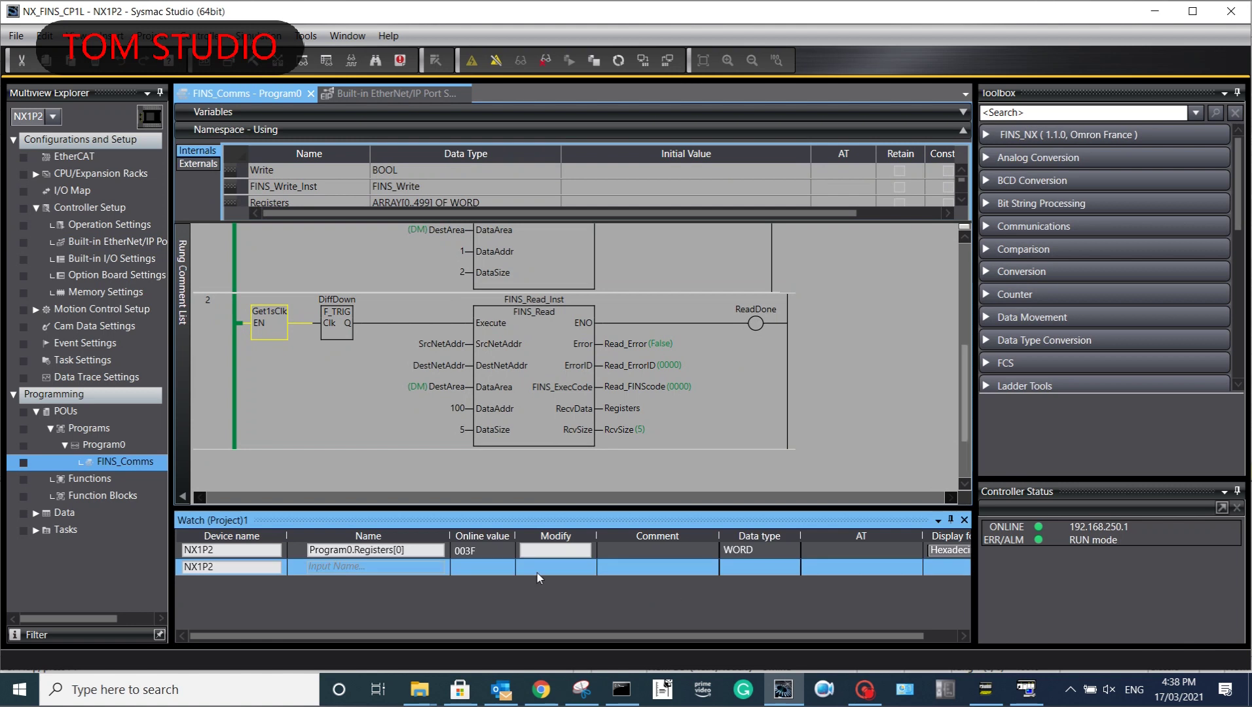
pyautogui.click(336, 571)
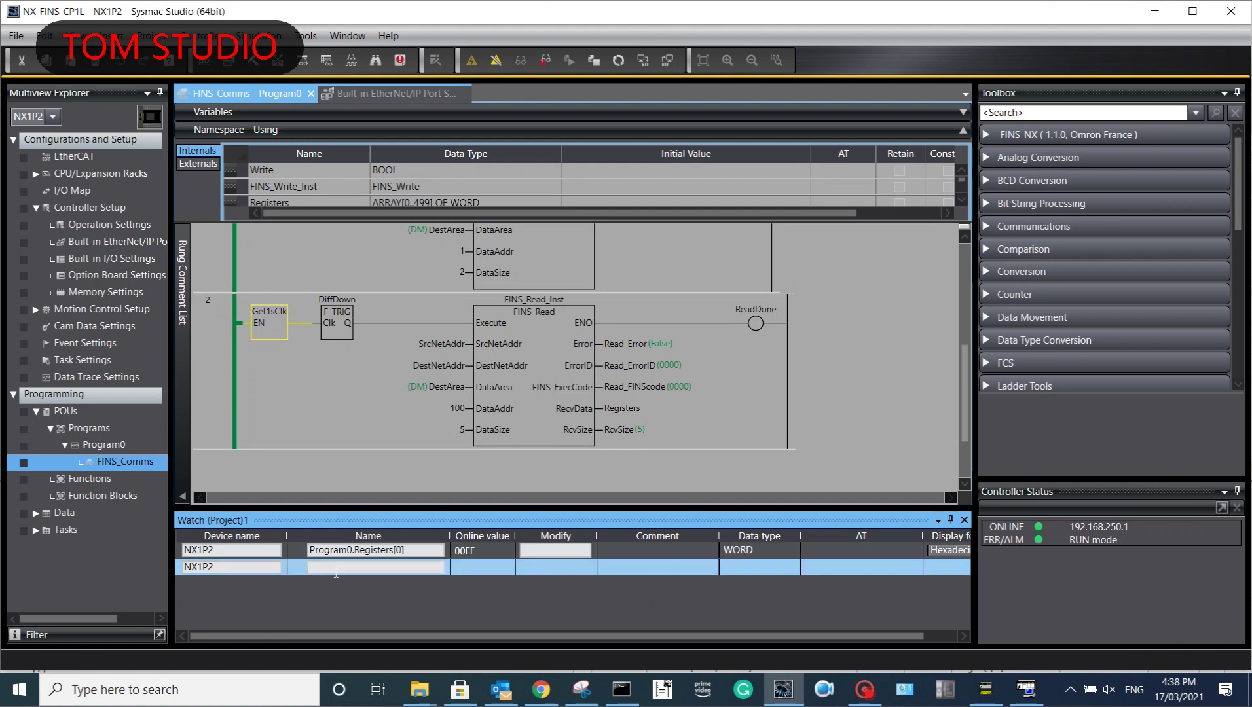
pyautogui.write('Program0.')
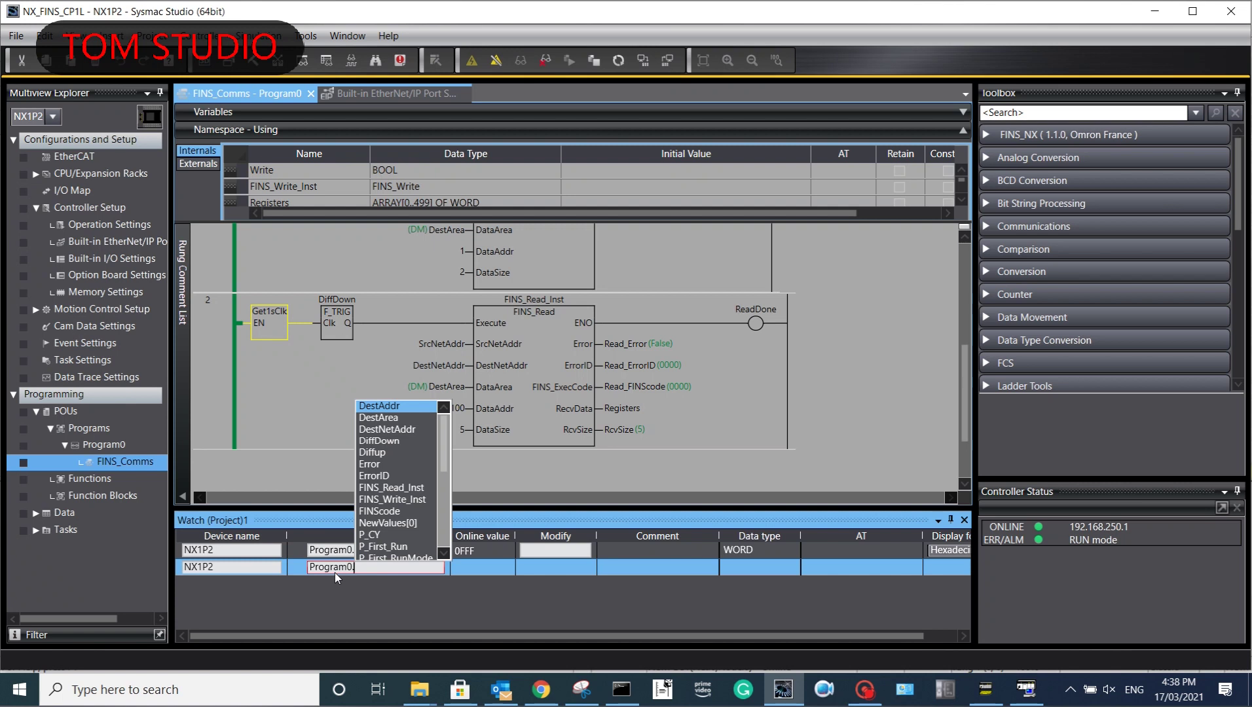
pyautogui.moveTo(444, 451); pyautogui.dragTo(448, 519)
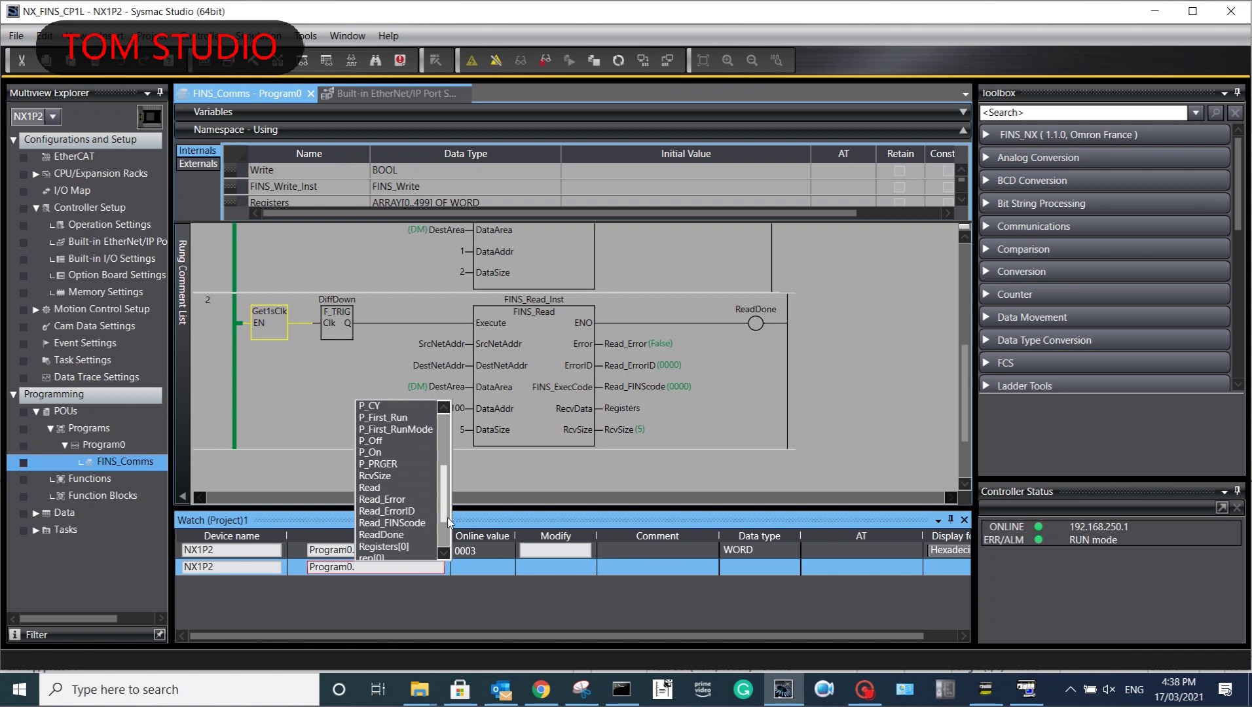
pyautogui.click(391, 546)
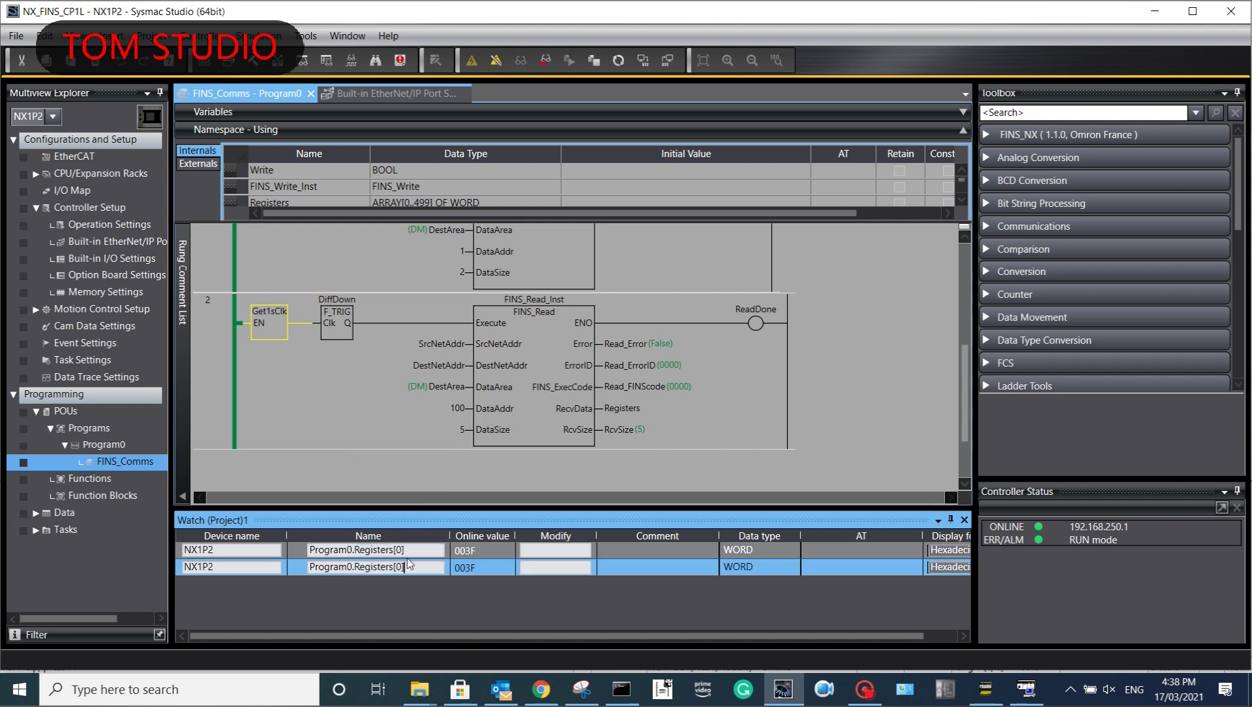
pyautogui.click(464, 574)
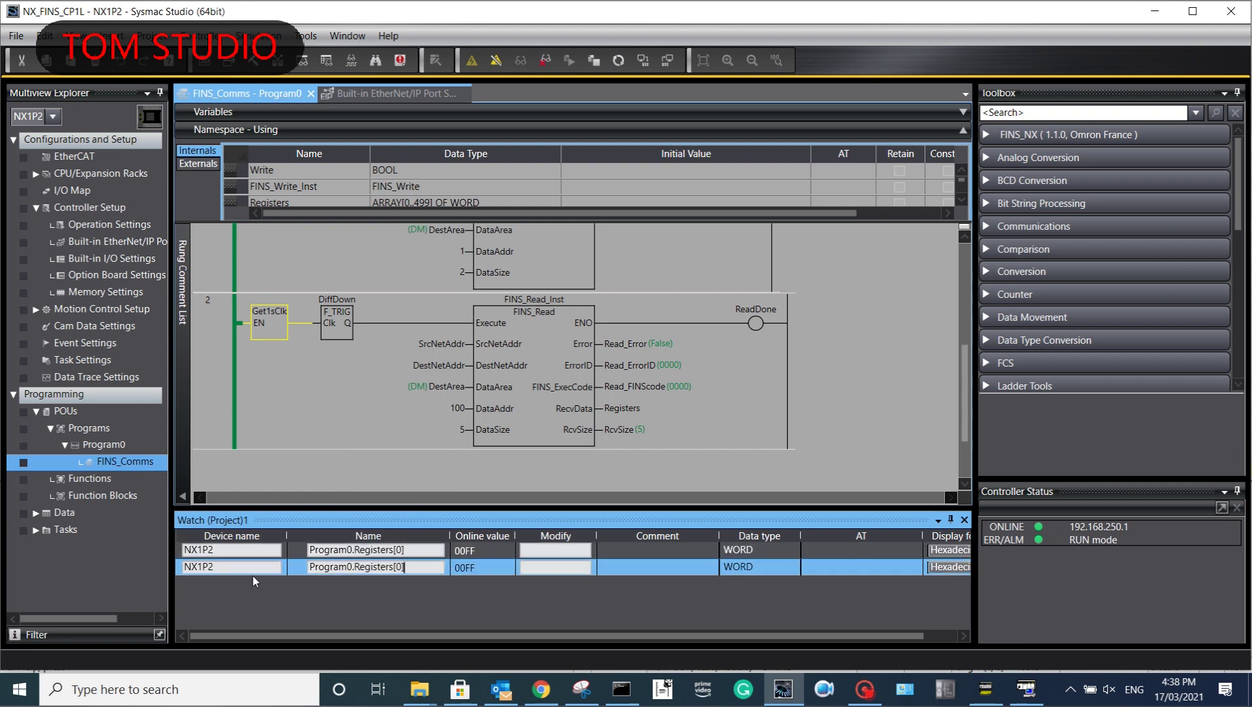
pyautogui.click(234, 583)
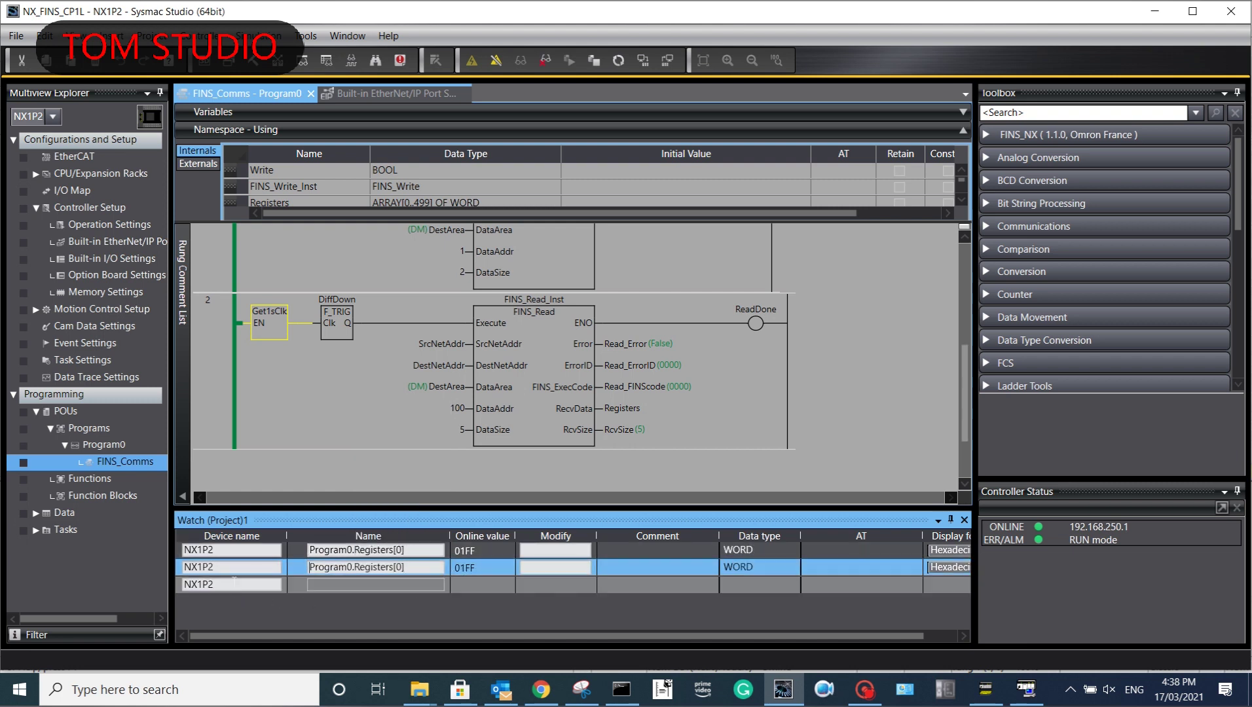
# Step: Add Program0.NewValues[0] as the third watch row
pyautogui.click(331, 585)
pyautogui.write('p')
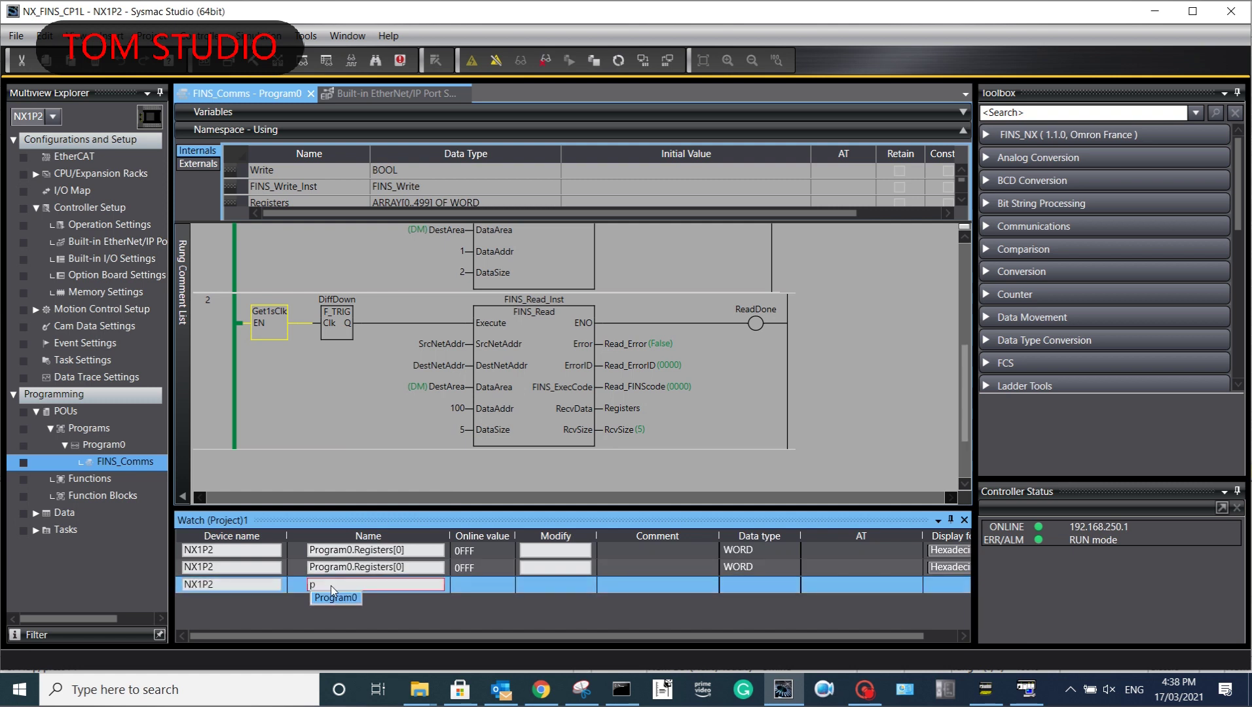
pyautogui.write('rogram0.')
pyautogui.scroll(-2, 397, 482)
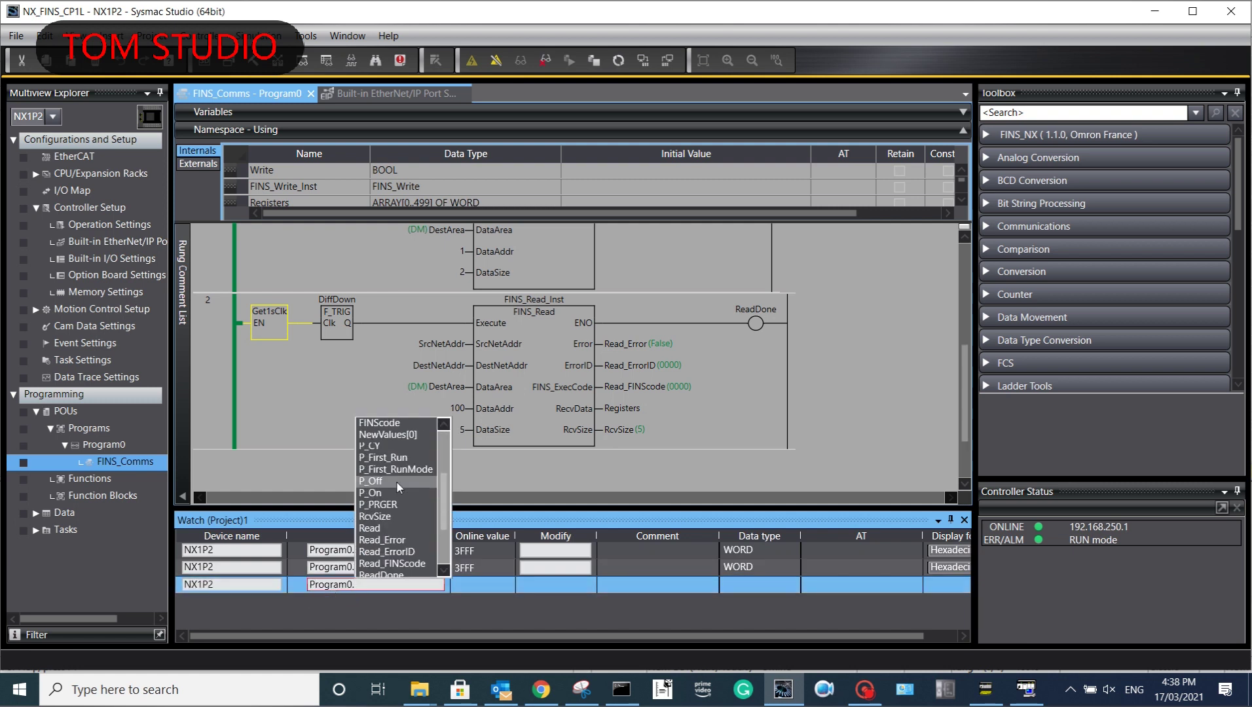
pyautogui.scroll(2, 400, 521)
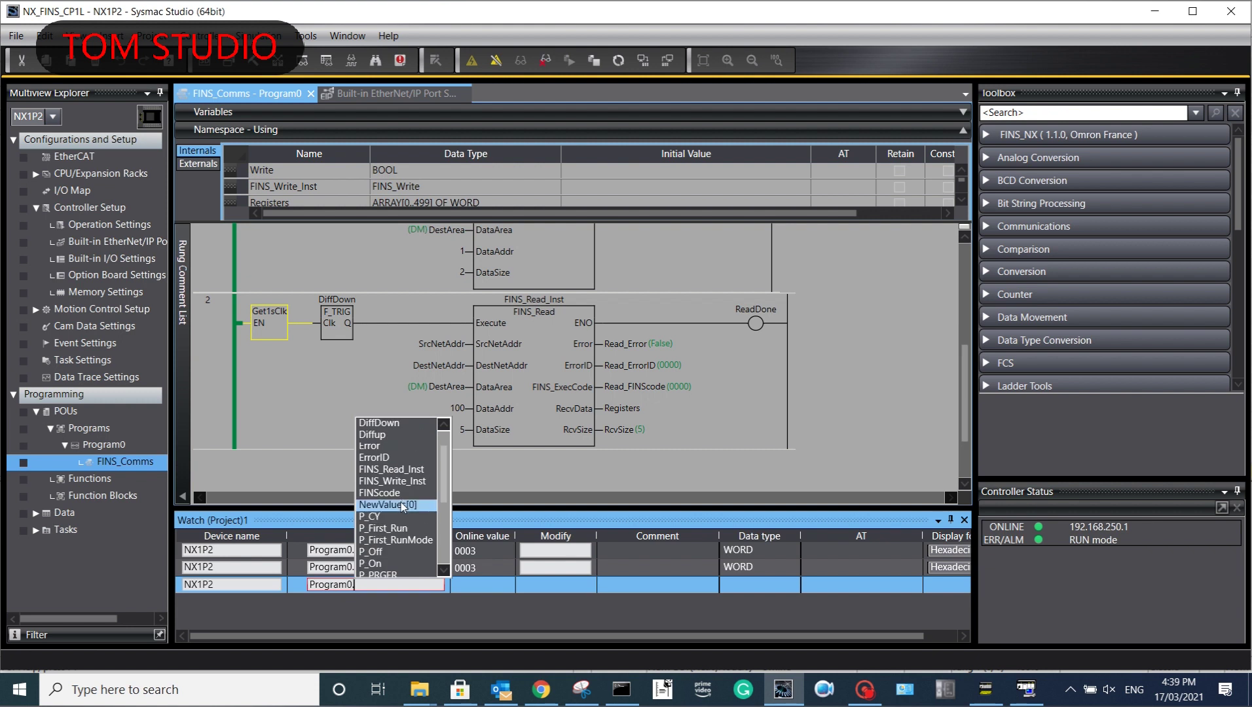
pyautogui.doubleClick(402, 506)
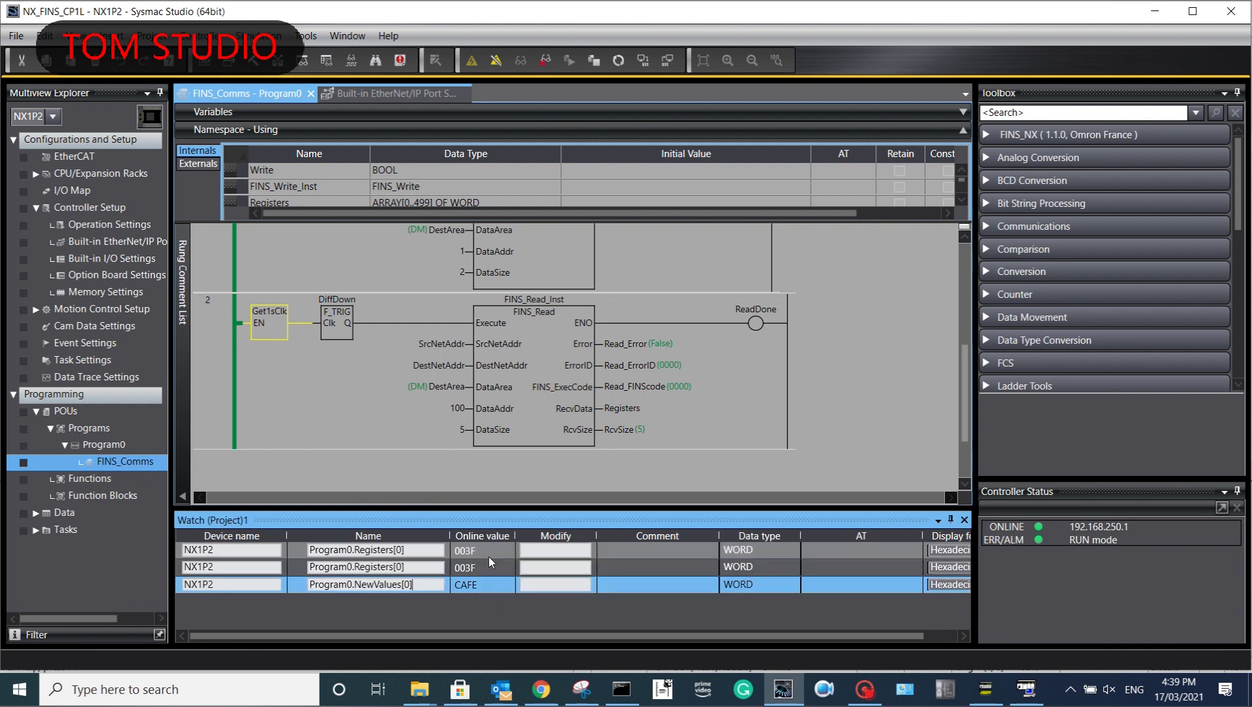
pyautogui.click(986, 689)
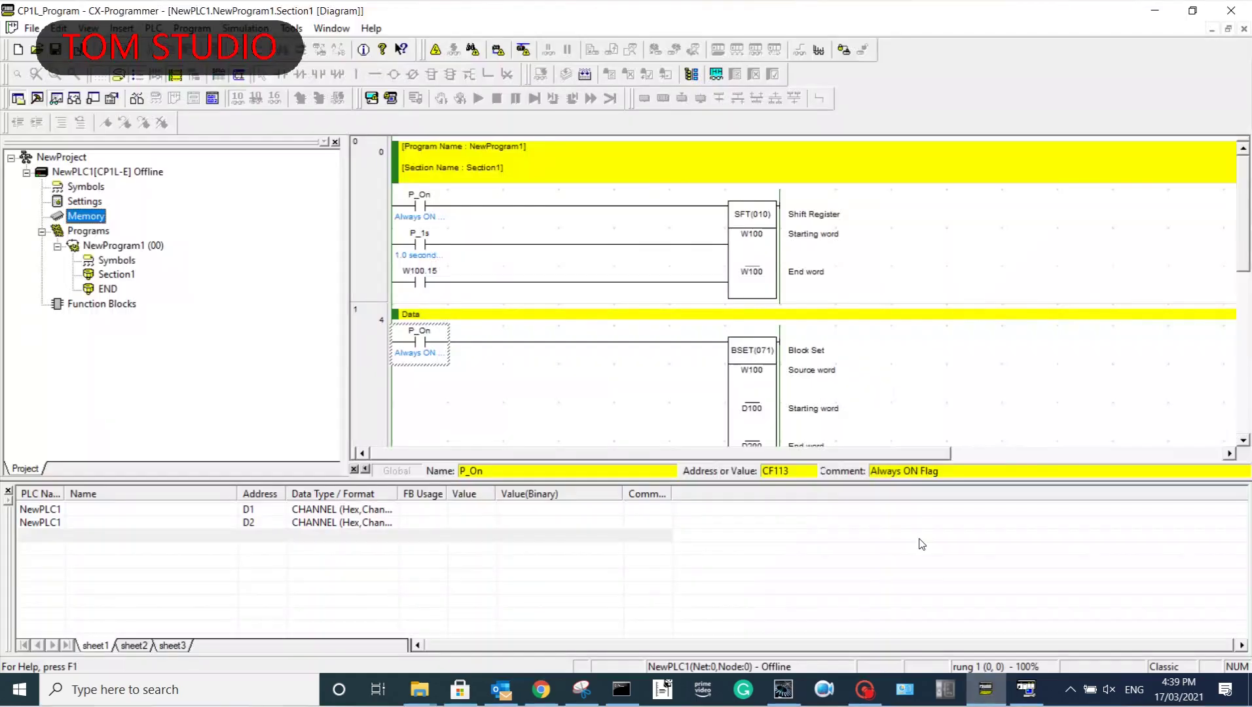
# Step: Restore and reposition CX-Programmer, then go online with the CP1L and confirm
pyautogui.click(1193, 10)
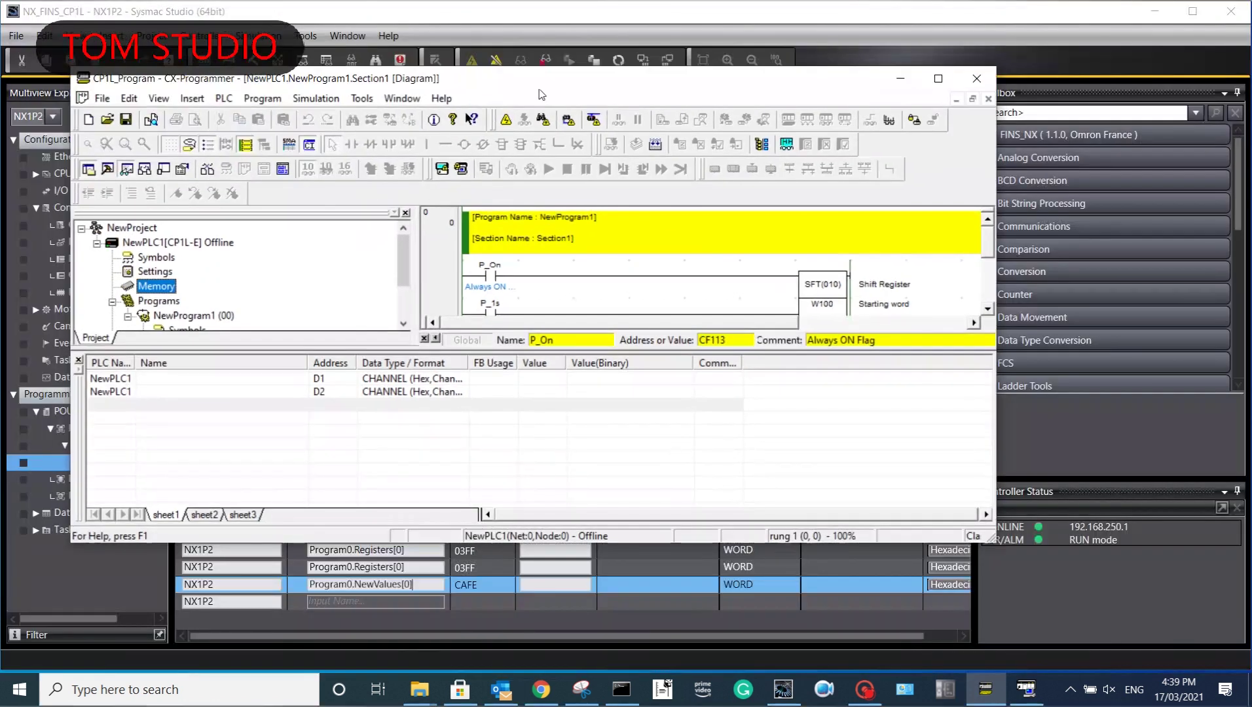
pyautogui.moveTo(544, 83); pyautogui.dragTo(779, 151)
pyautogui.click(741, 181)
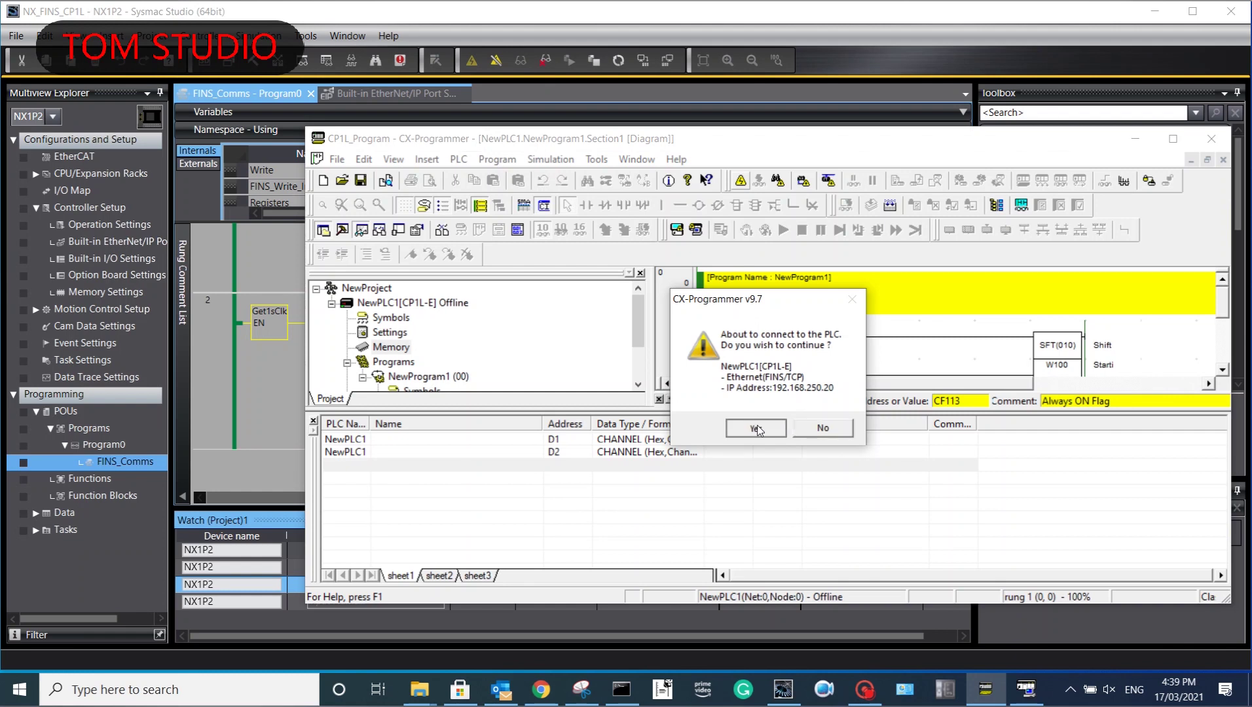
pyautogui.click(747, 429)
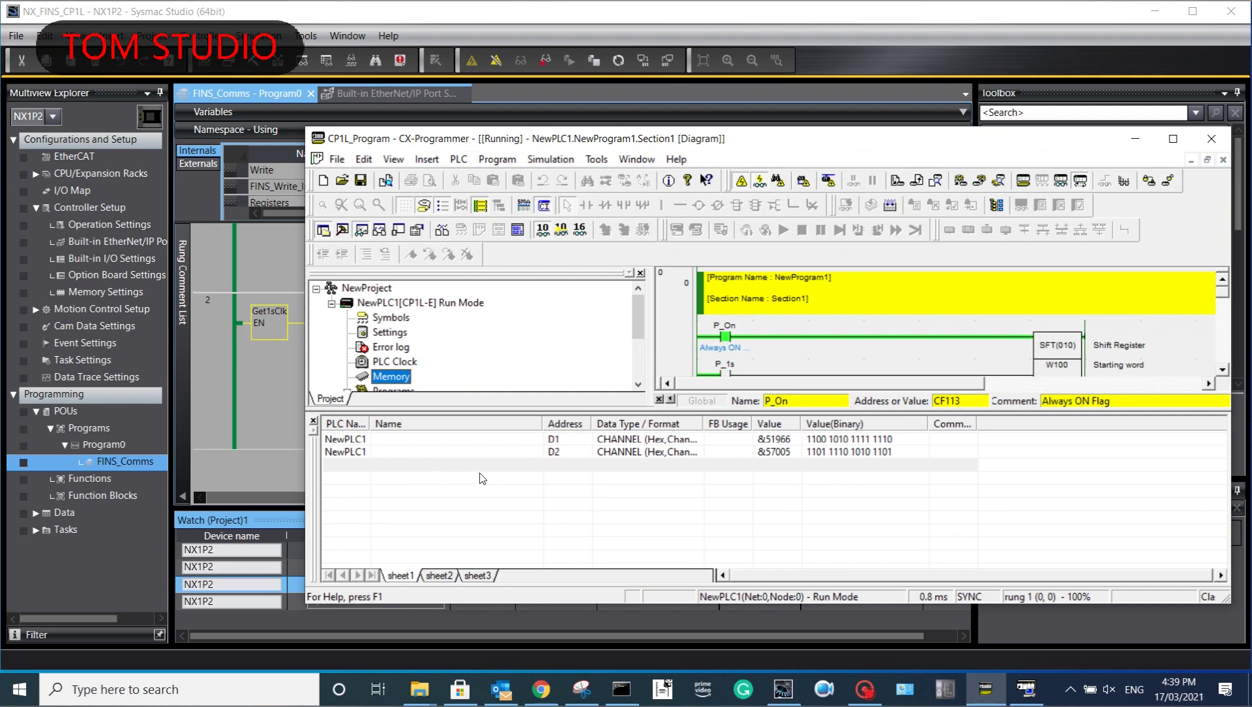
# Step: Add D100 to CX-Programmer's memory watch list
pyautogui.doubleClick(567, 469)
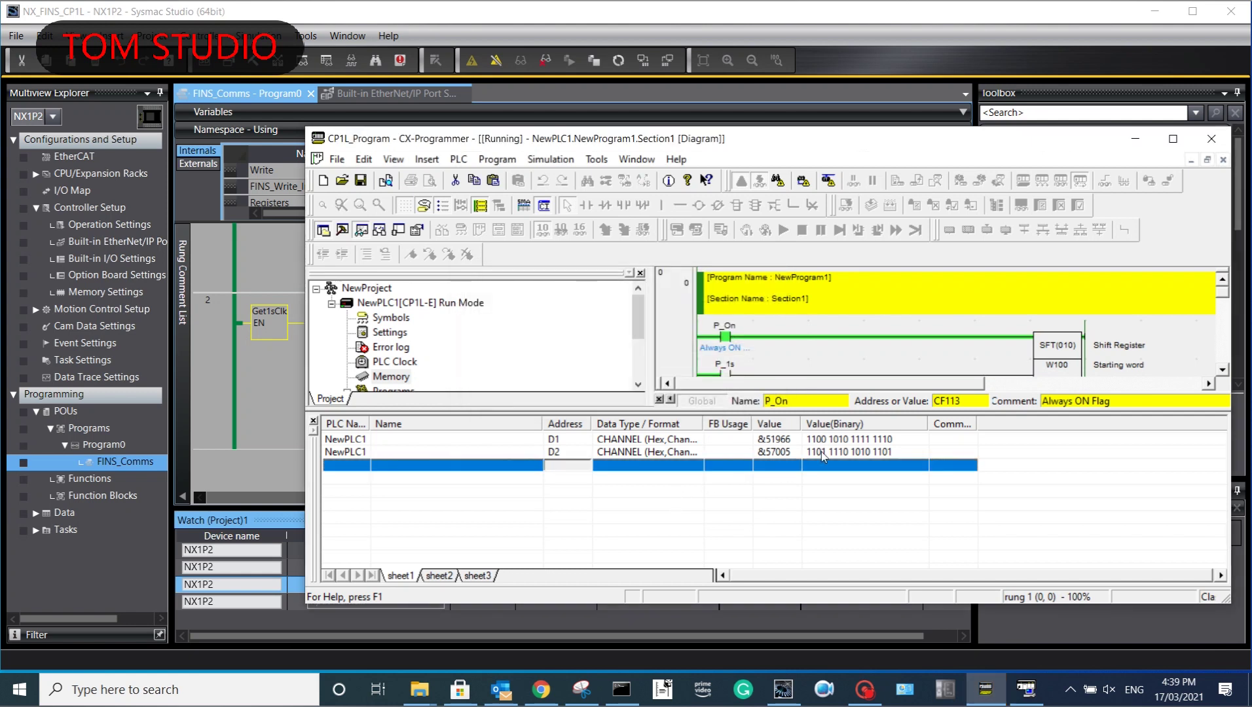
pyautogui.moveTo(753, 142); pyautogui.dragTo(783, 47)
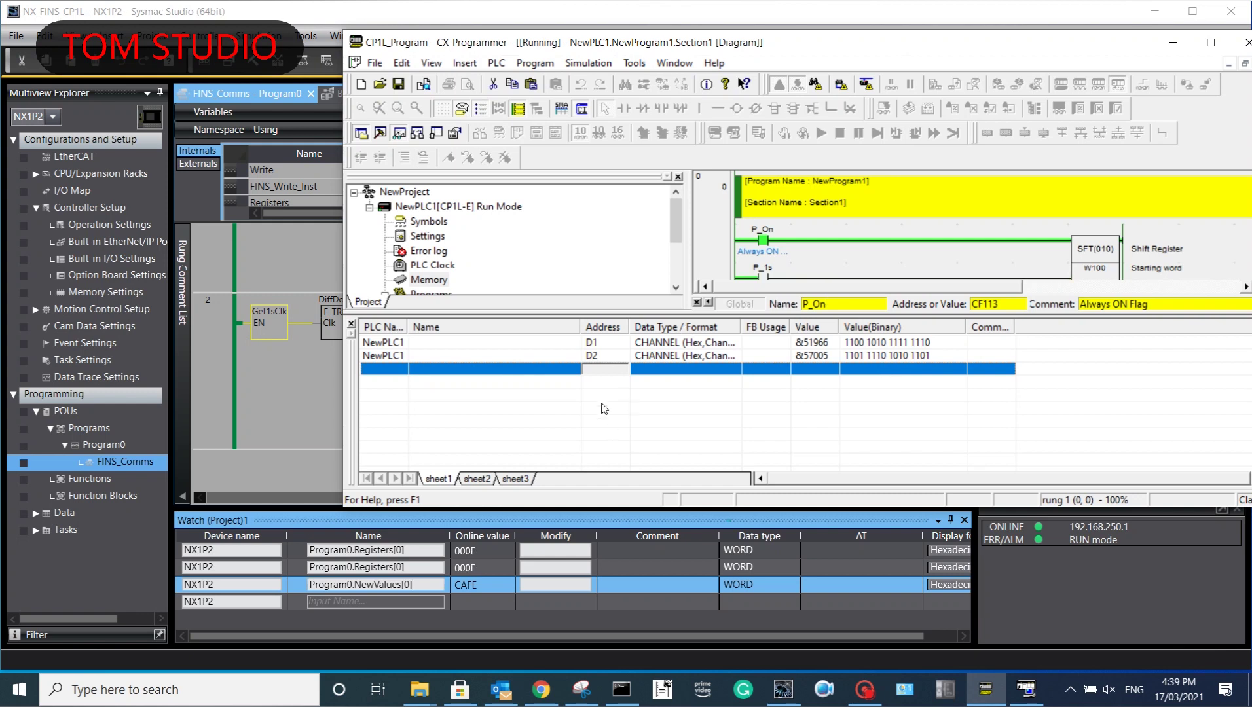
pyautogui.doubleClick(604, 378)
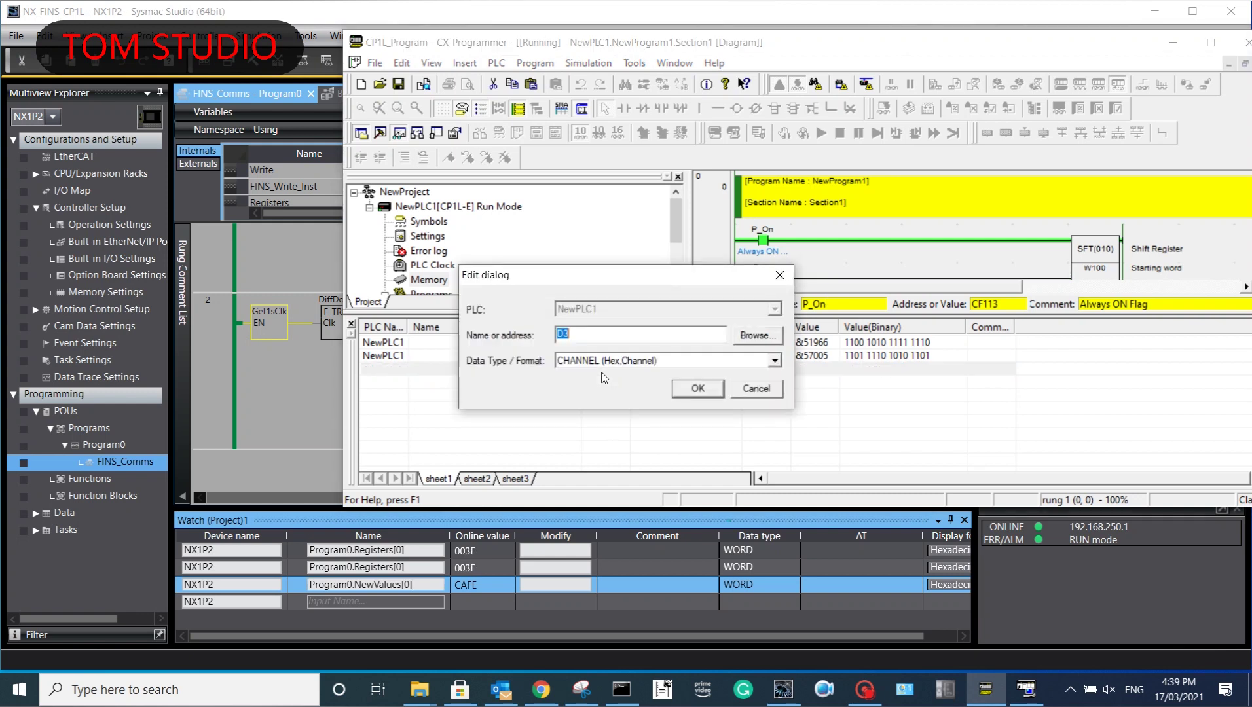
pyautogui.write('d100')
pyautogui.click(697, 389)
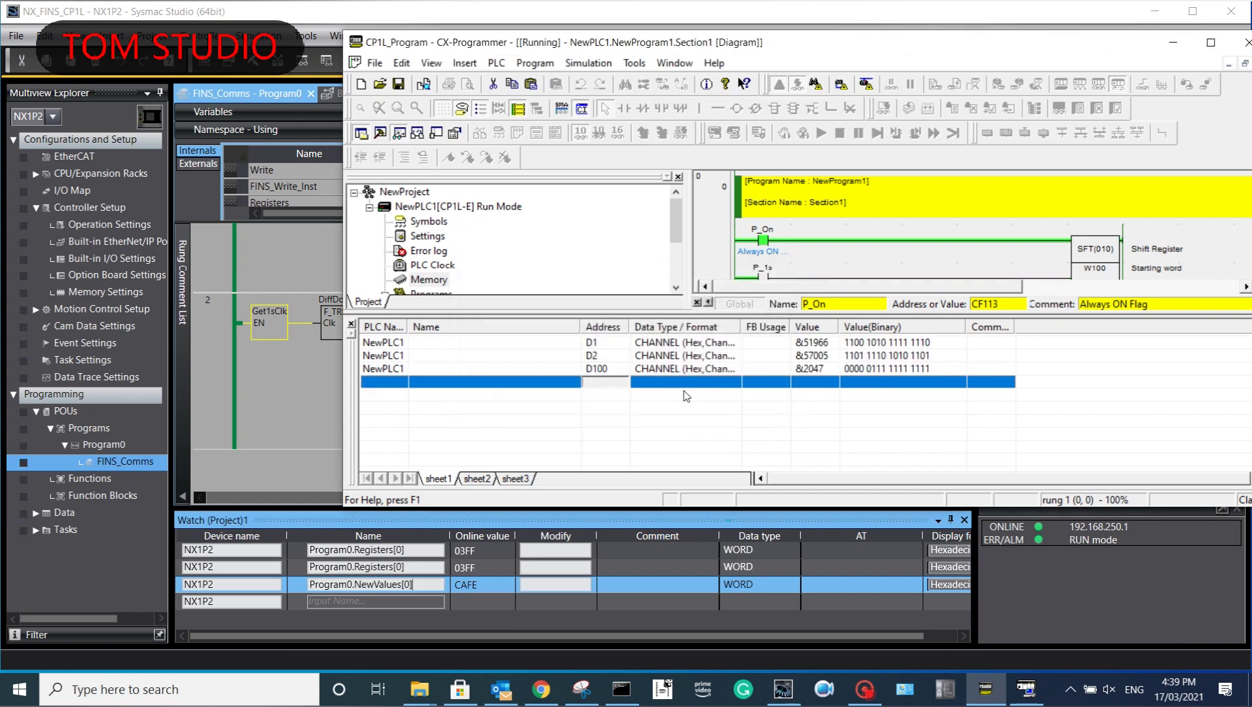
pyautogui.click(958, 557)
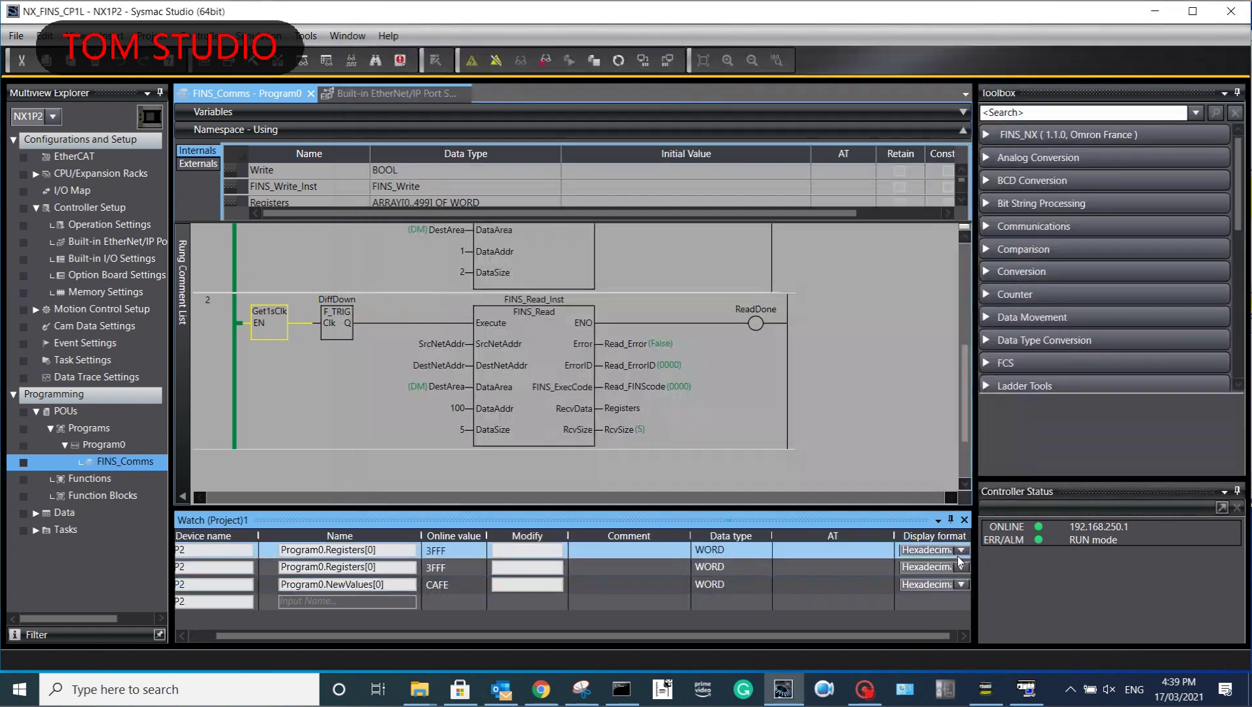
# Step: Set the first Registers[0] watch row's display format to Decimal
pyautogui.click(965, 556)
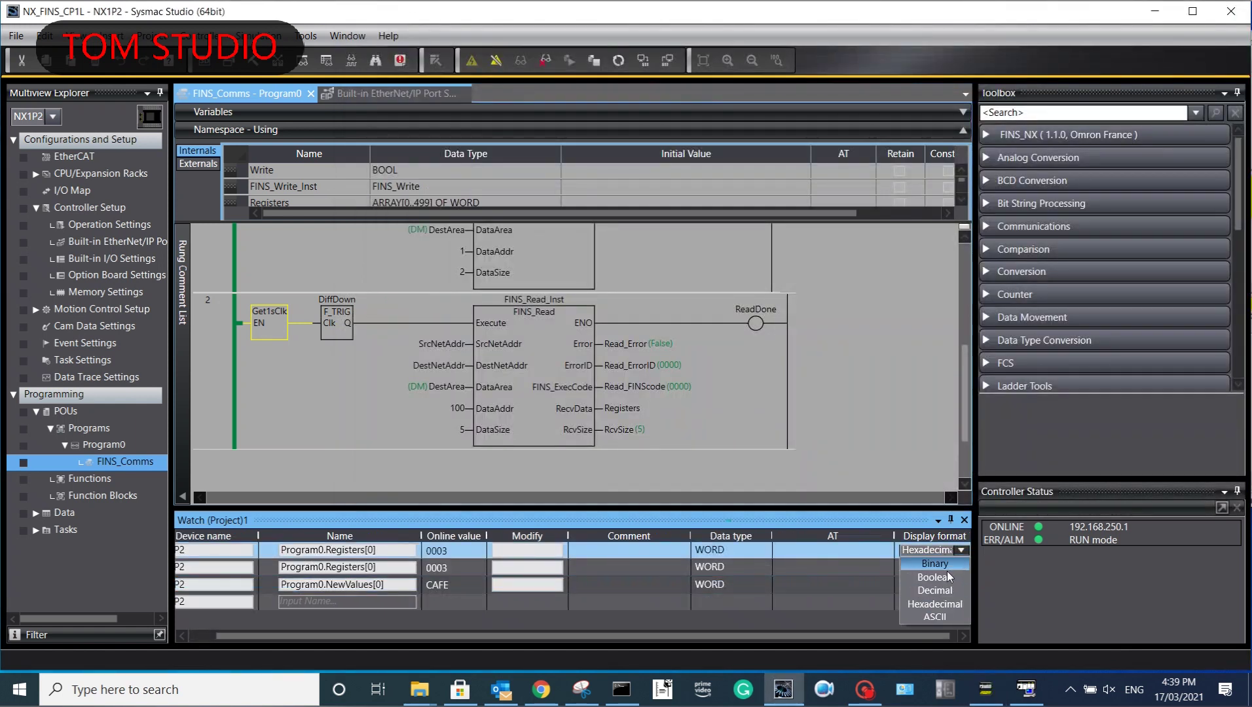
pyautogui.click(939, 592)
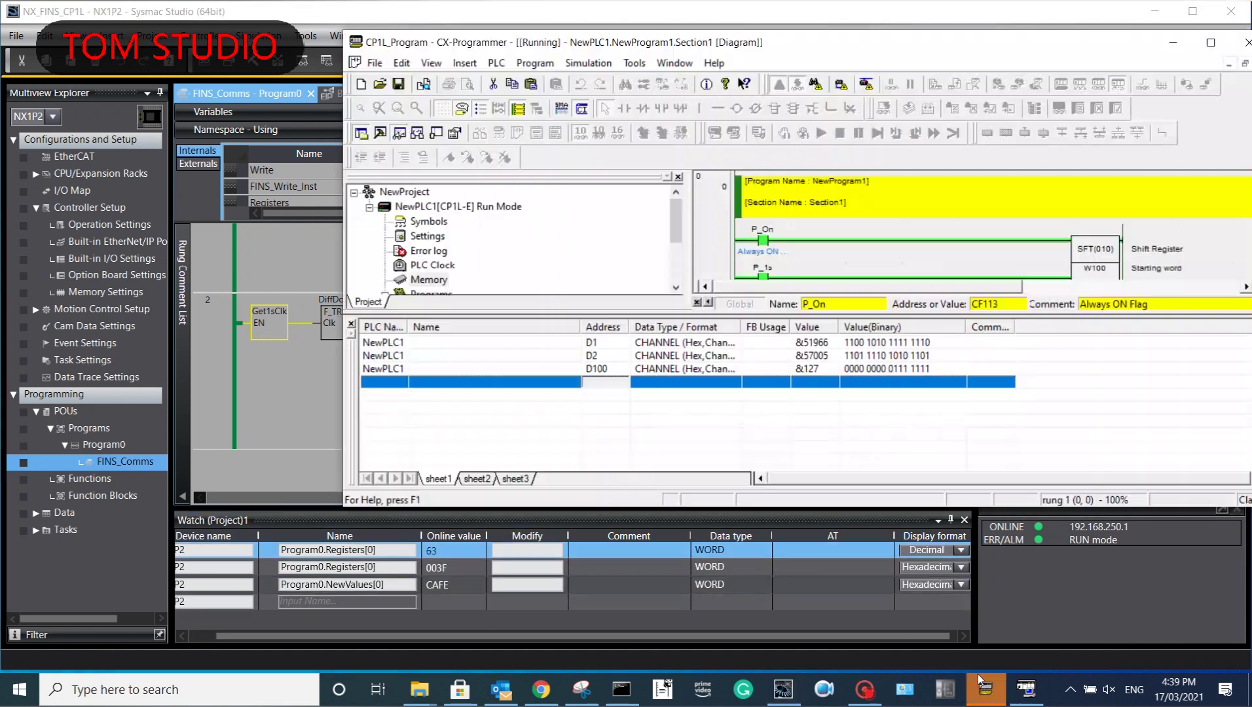
pyautogui.click(985, 689)
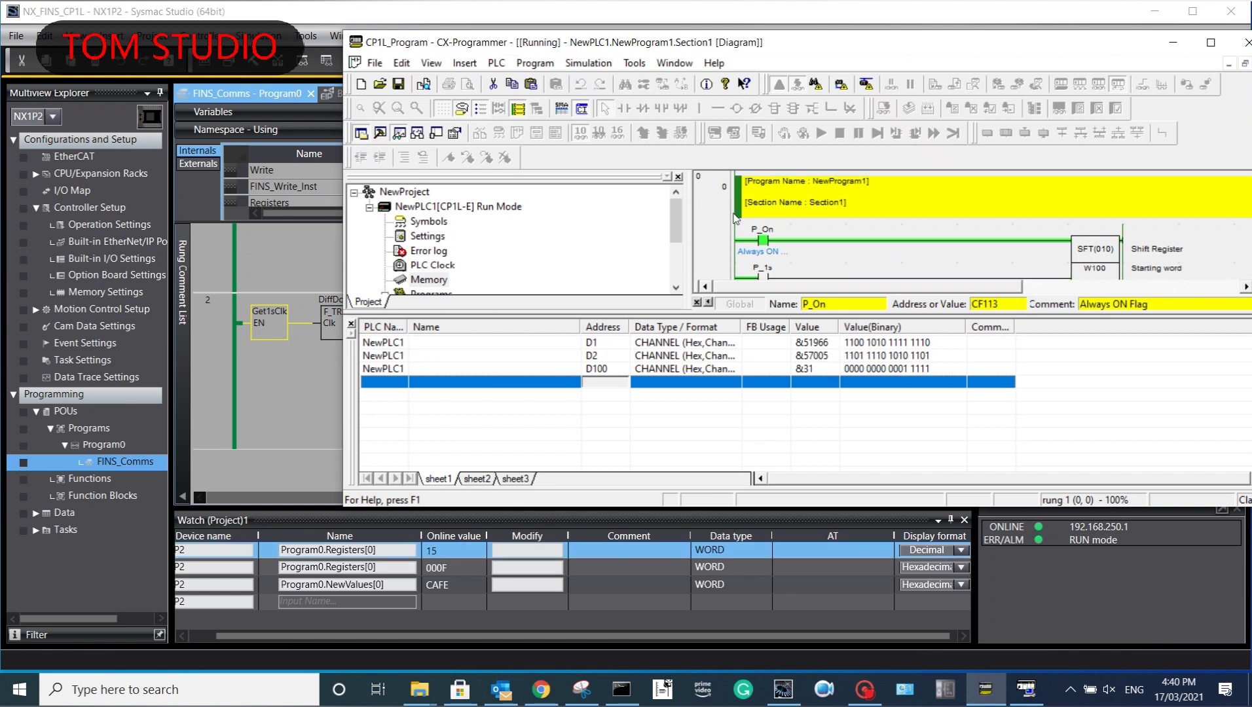
pyautogui.moveTo(809, 43); pyautogui.dragTo(621, 39)
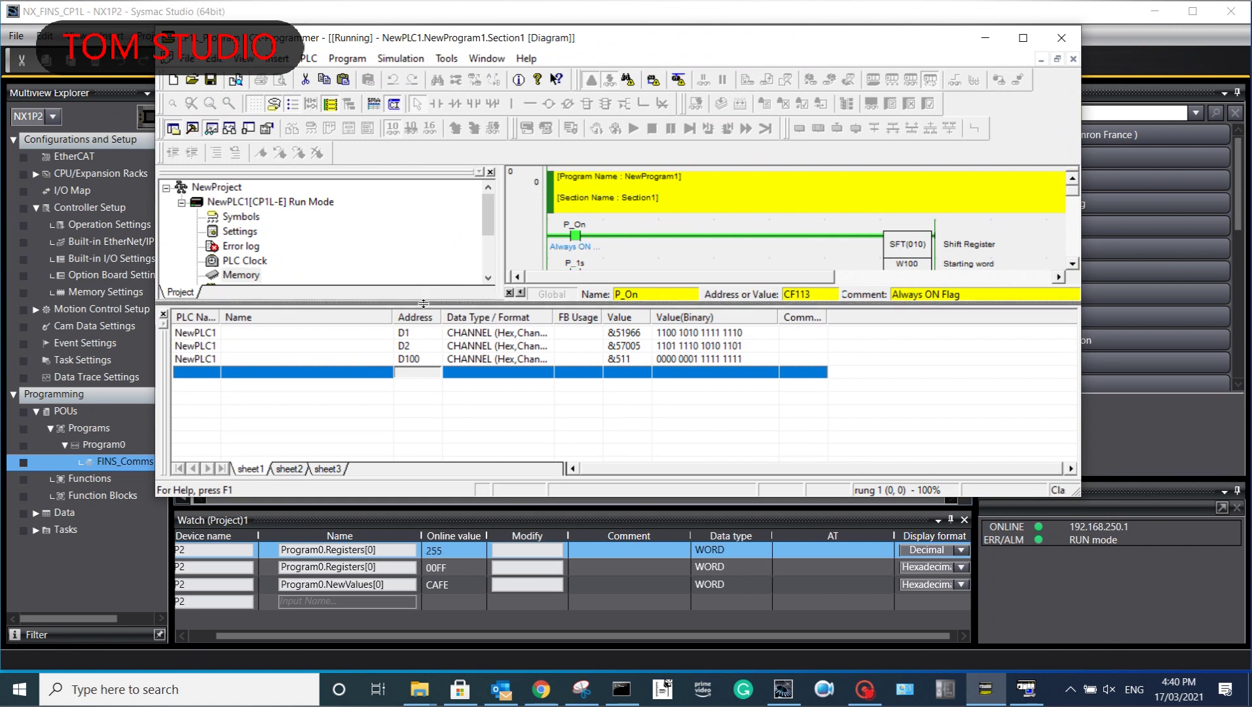
pyautogui.moveTo(423, 304); pyautogui.dragTo(423, 333)
pyautogui.scroll(-1, 386, 266)
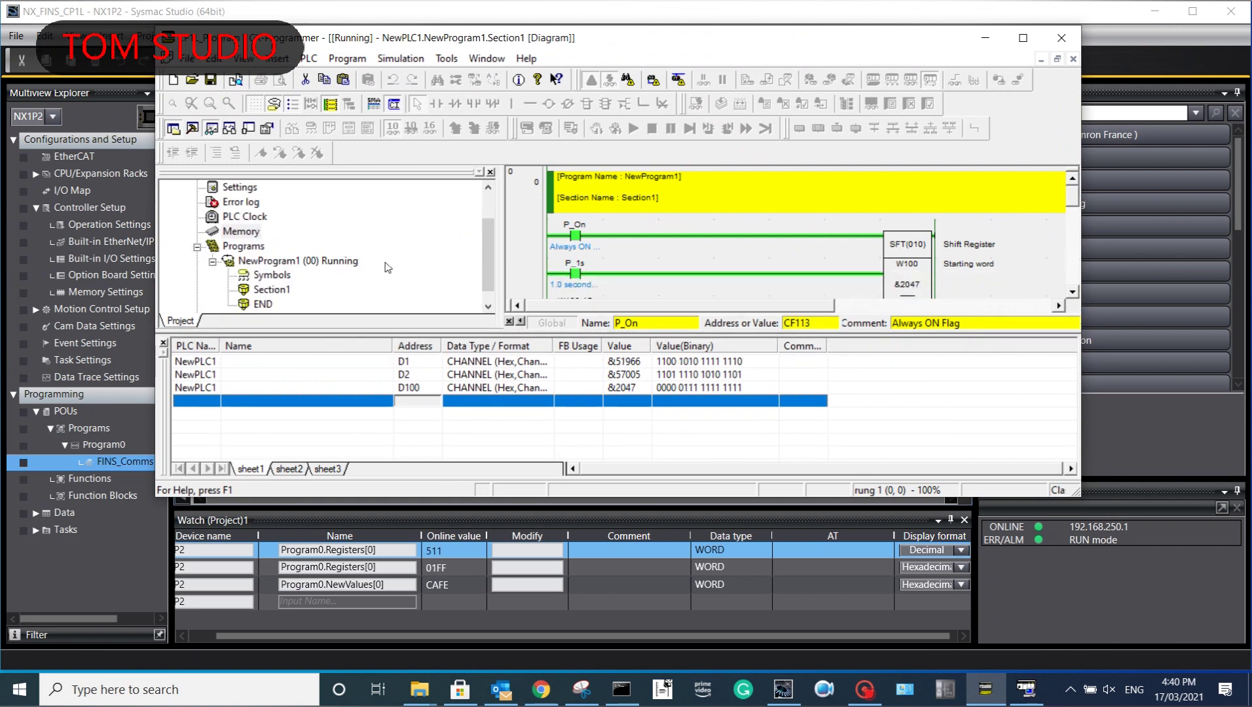
pyautogui.scroll(1, 253, 240)
pyautogui.click(247, 233)
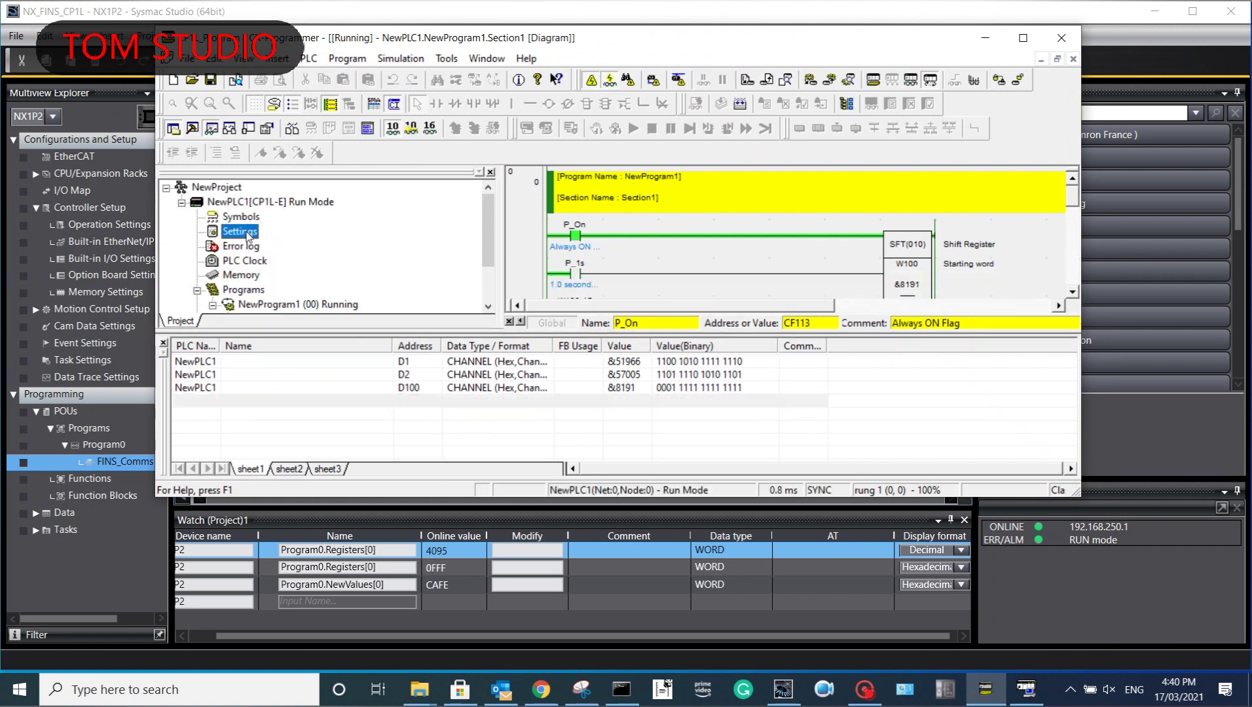
pyautogui.doubleClick(247, 235)
pyautogui.click(700, 182)
pyautogui.click(700, 181)
pyautogui.click(700, 181)
pyautogui.click(700, 181)
pyautogui.click(700, 181)
pyautogui.click(700, 182)
pyautogui.click(701, 182)
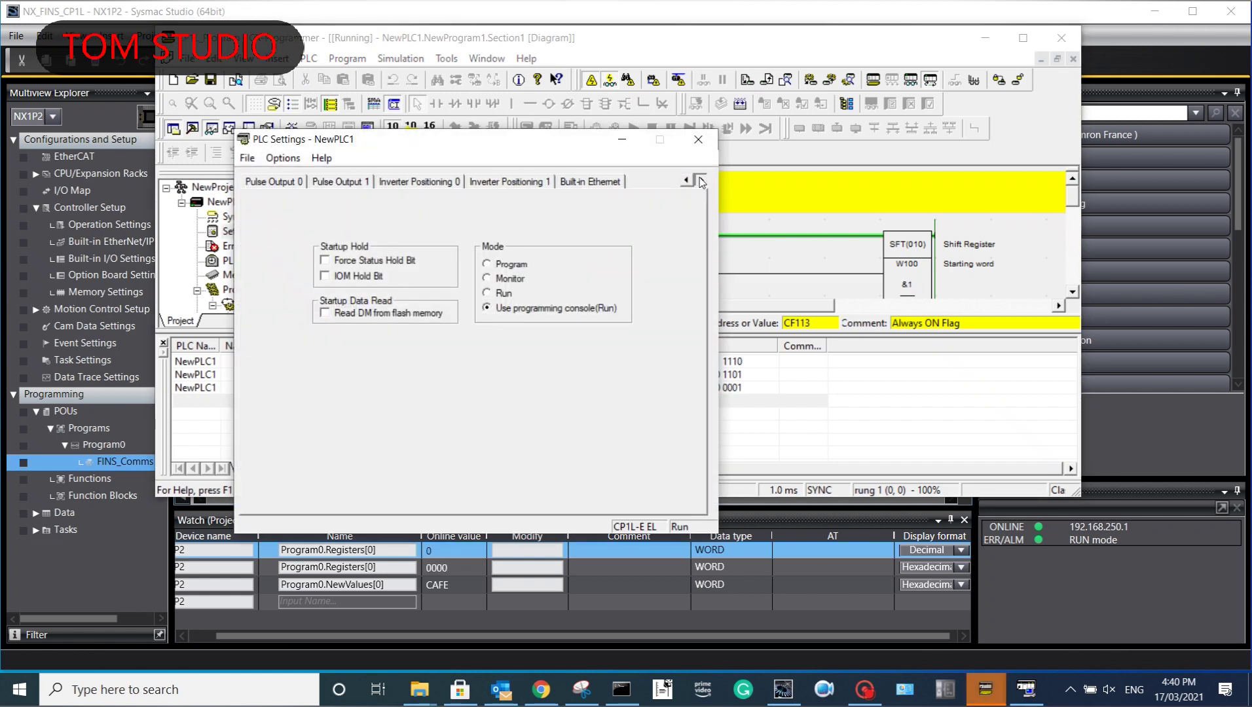
pyautogui.click(580, 184)
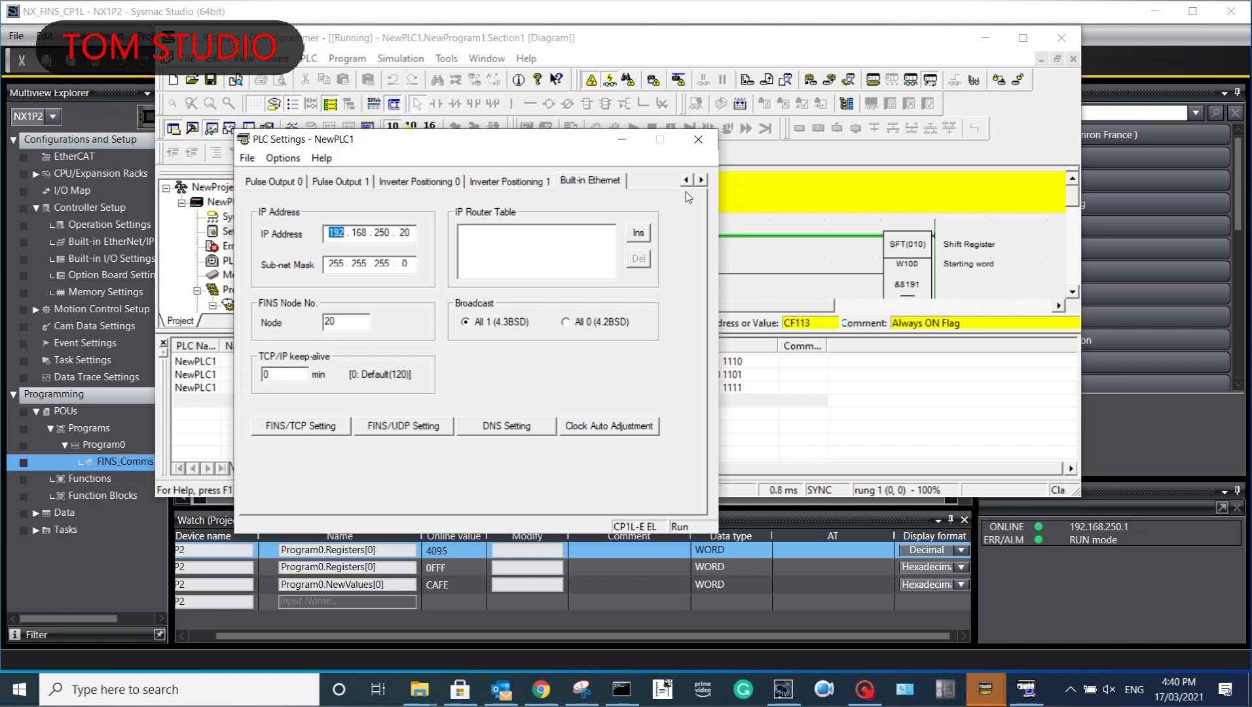
pyautogui.click(698, 140)
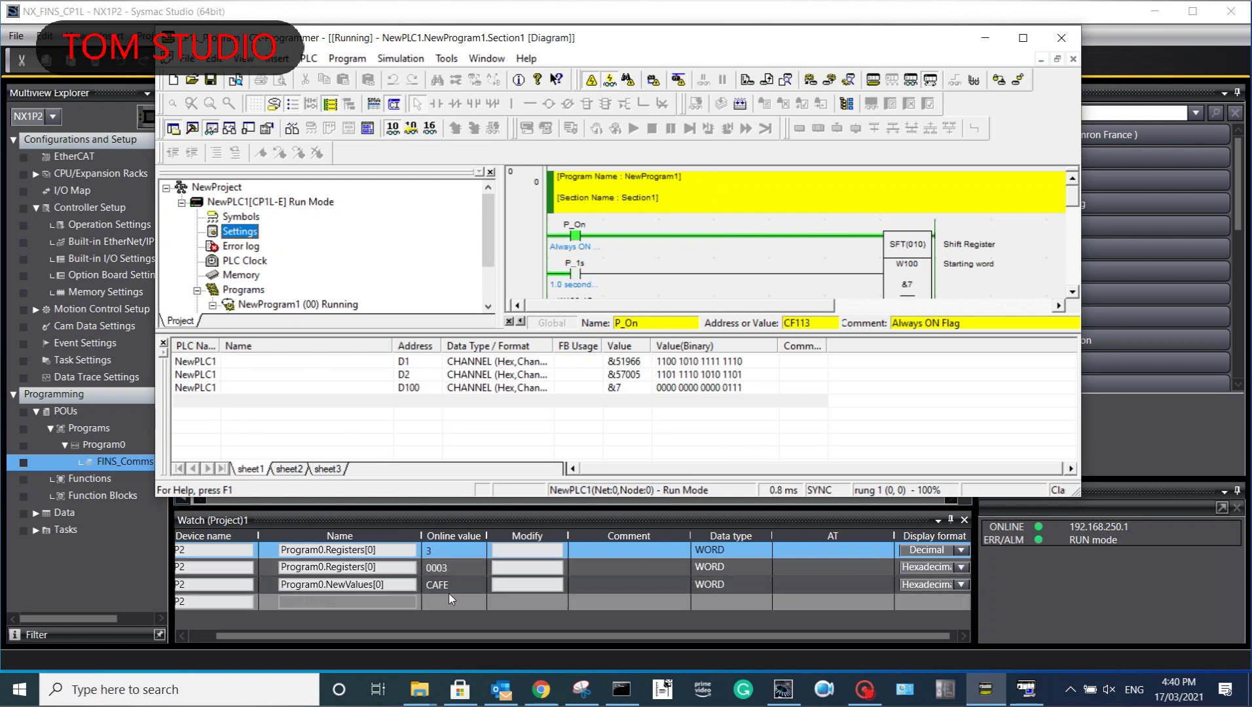
# Step: Open the D area in PLC Memory and monitor it live, checking D1 holds CAFE
pyautogui.click(257, 276)
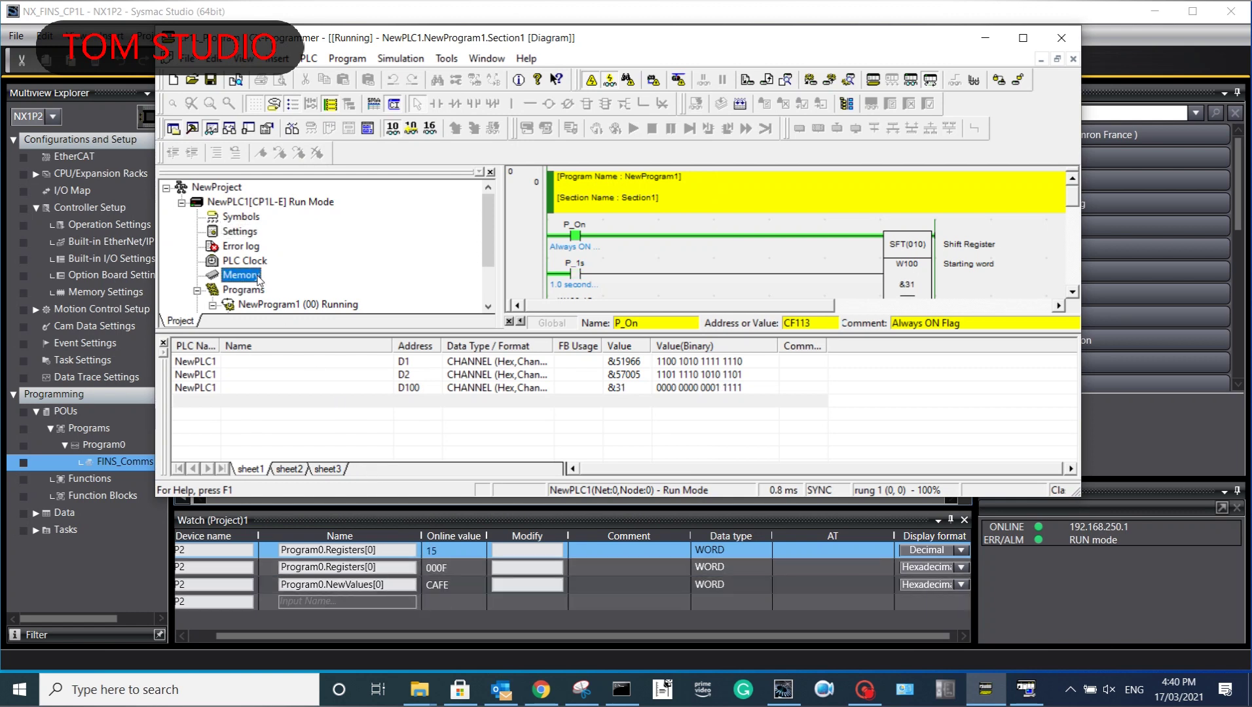
pyautogui.doubleClick(258, 275)
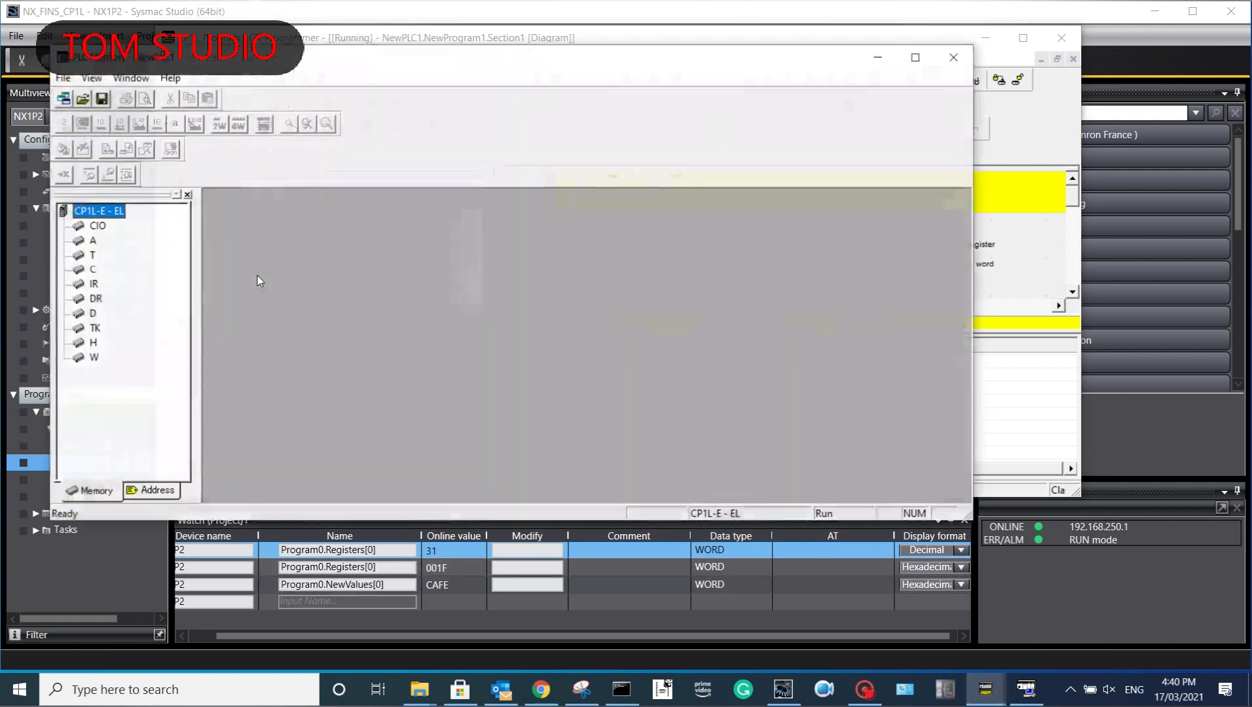
pyautogui.doubleClick(95, 315)
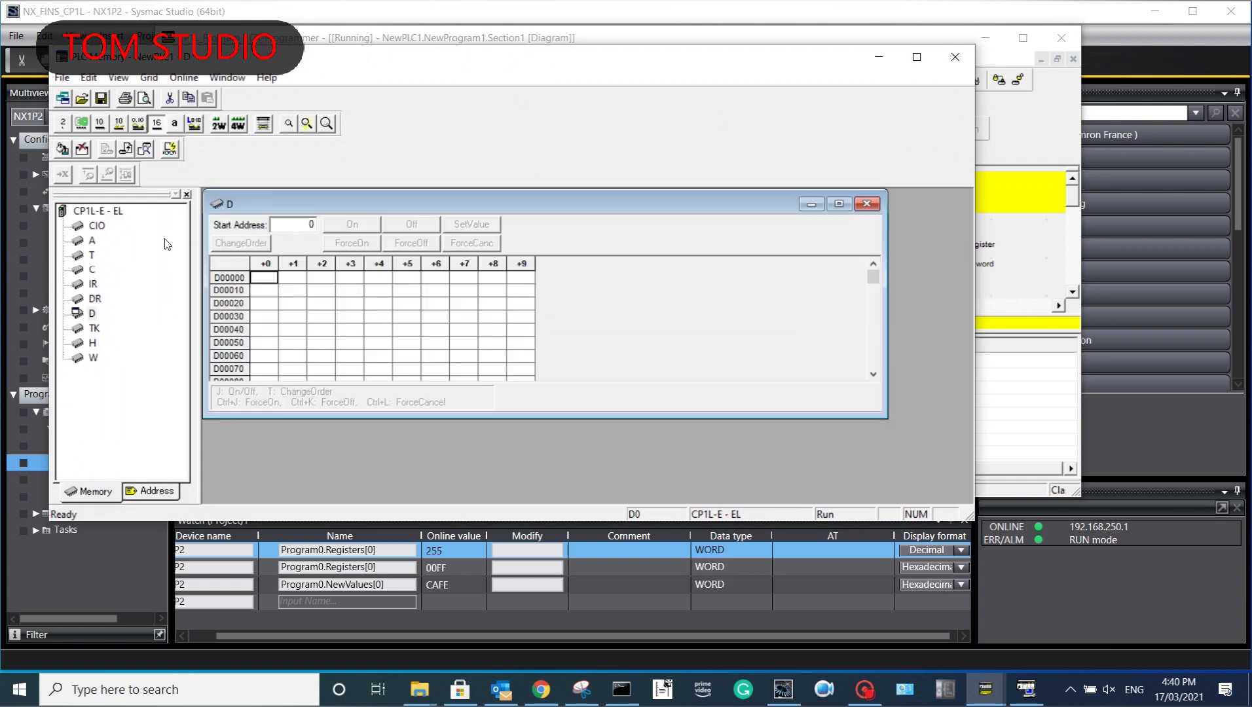
pyautogui.click(170, 149)
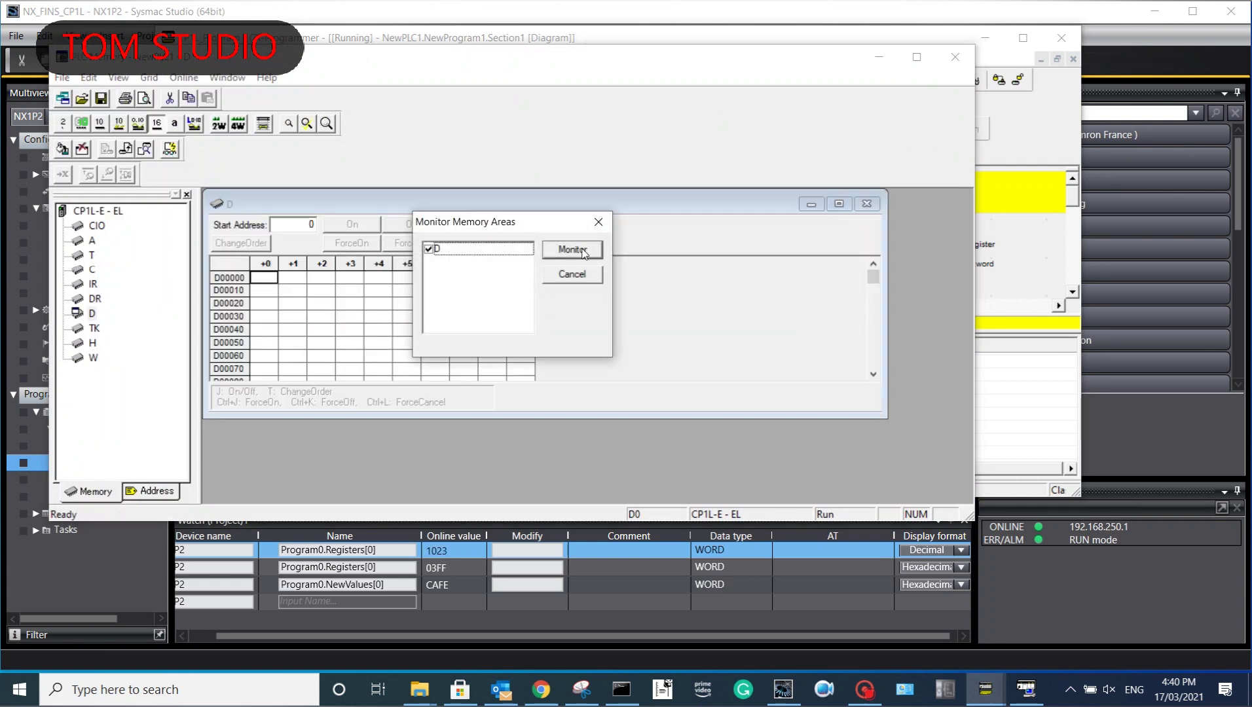
pyautogui.click(576, 249)
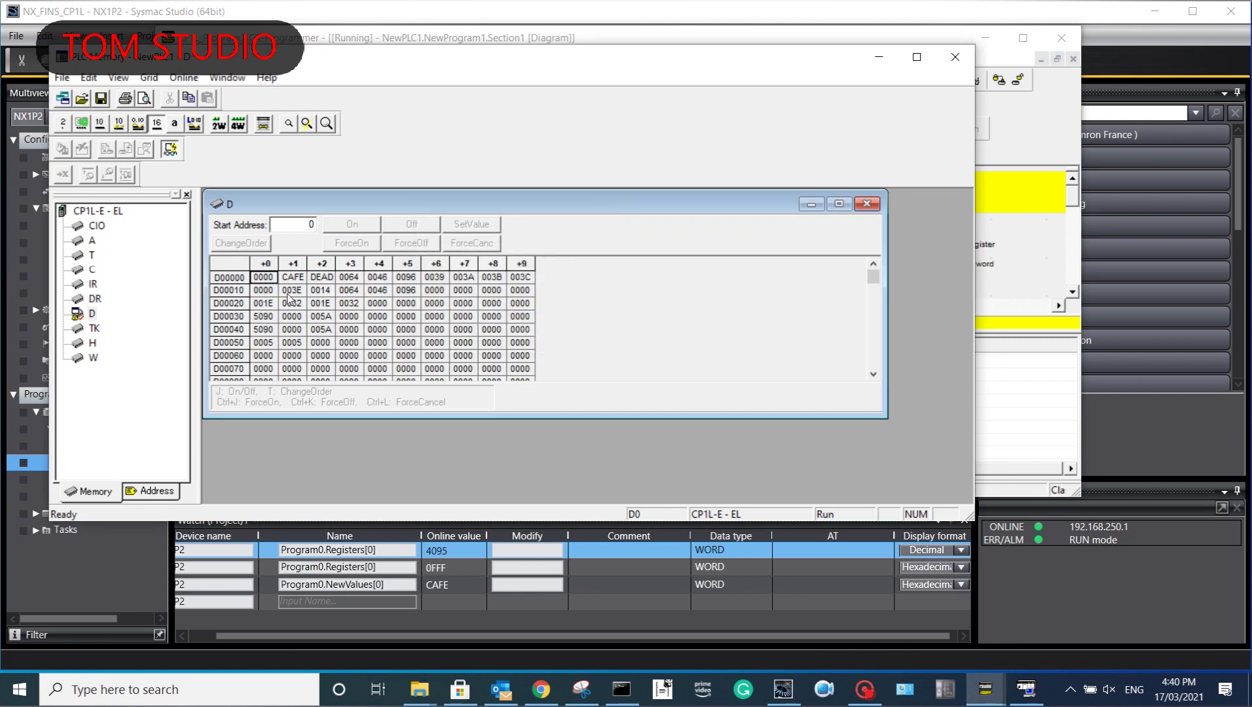
pyautogui.click(295, 279)
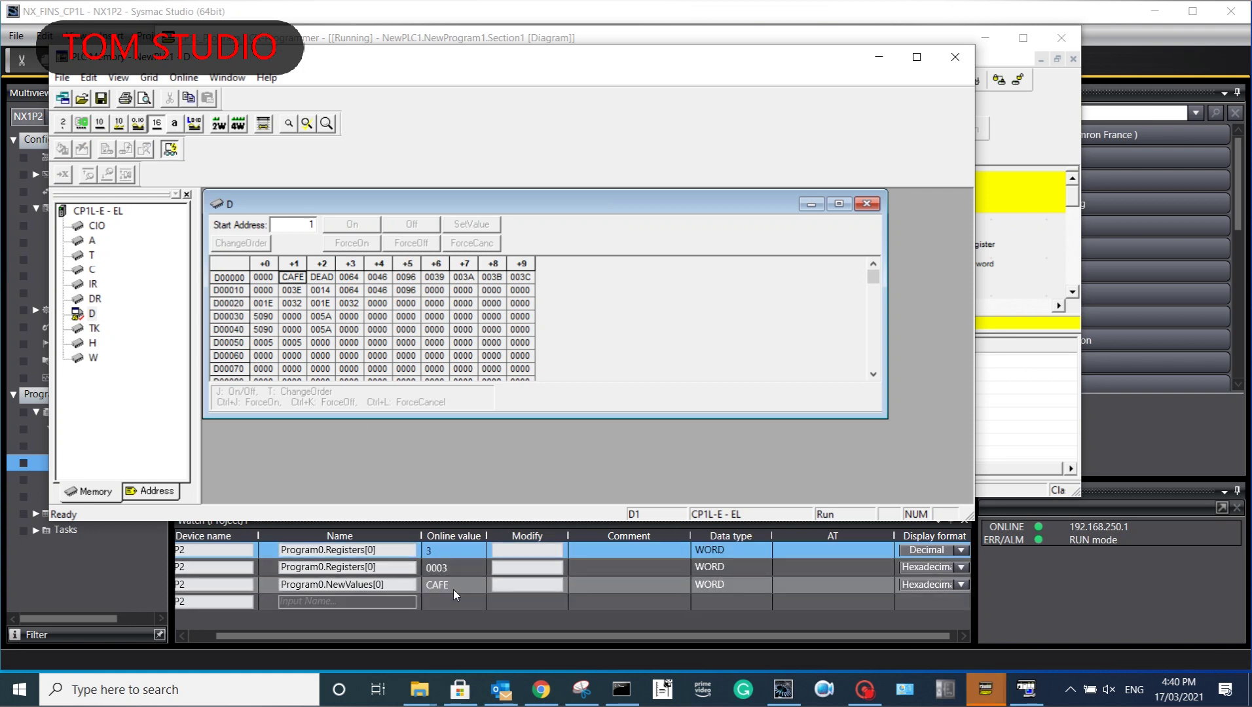
pyautogui.click(335, 603)
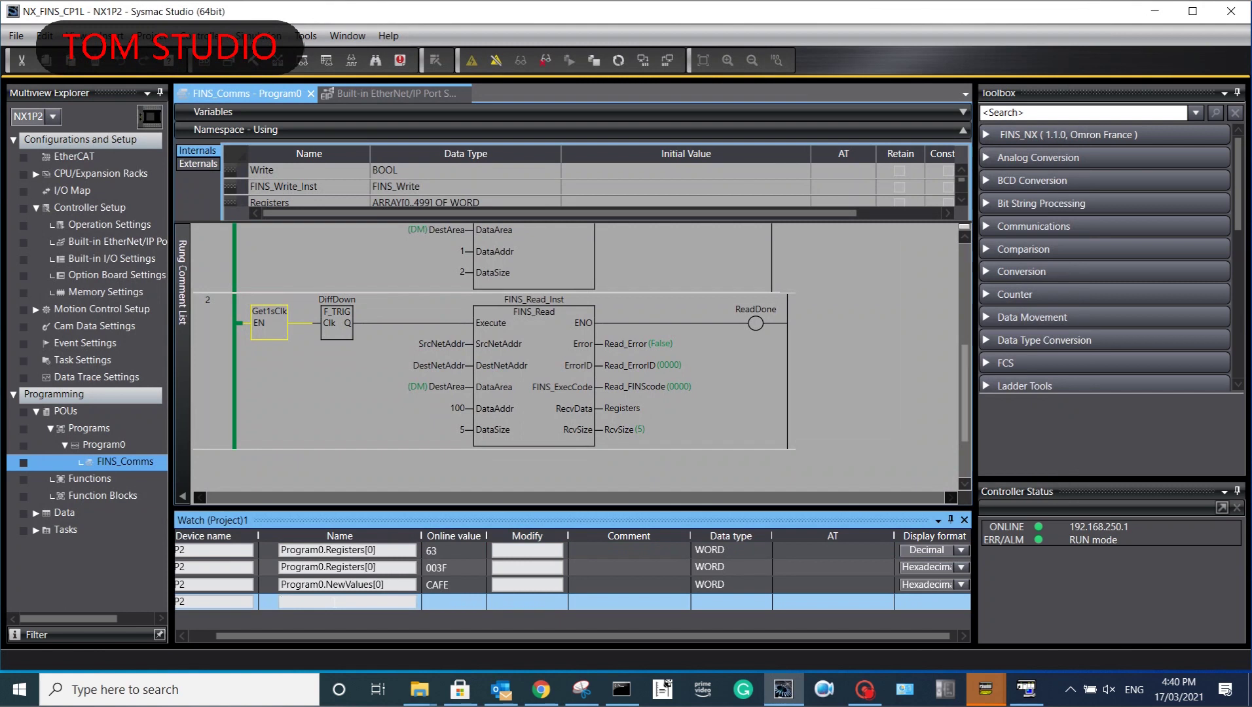
# Step: Add a Program0.NewValues[0] watch row and change its index to 1
pyautogui.write('p')
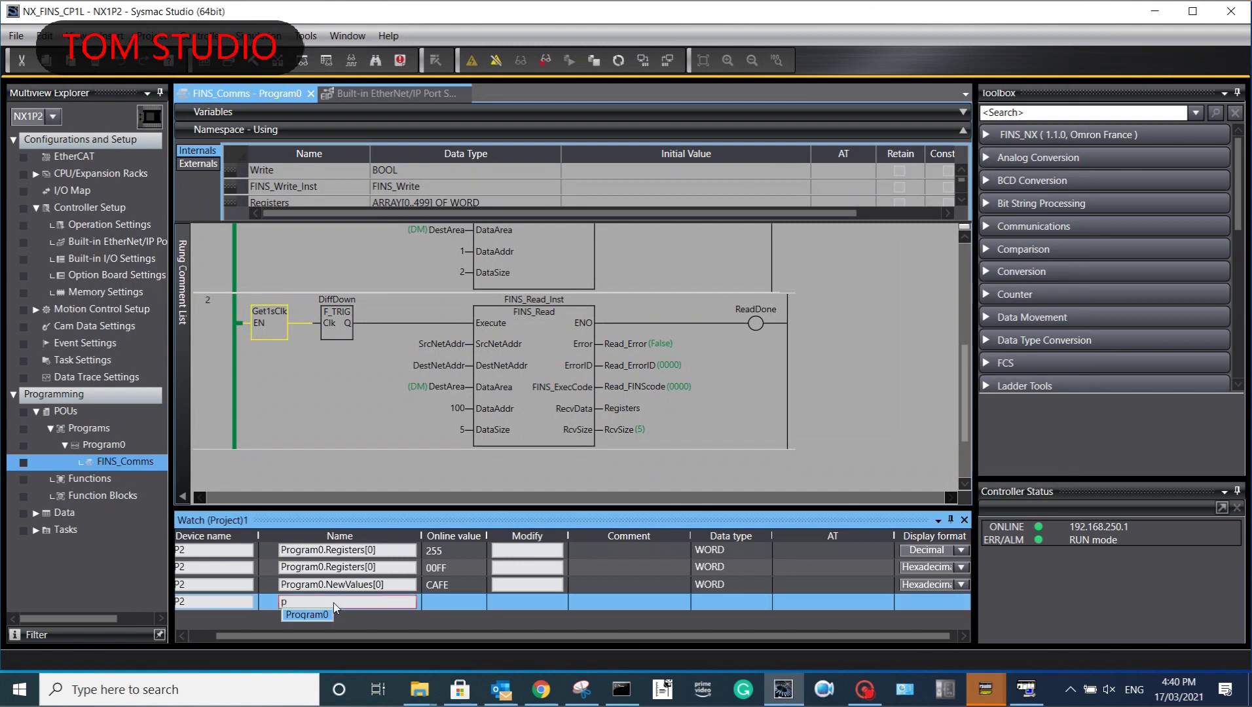
pyautogui.write('rogram0.')
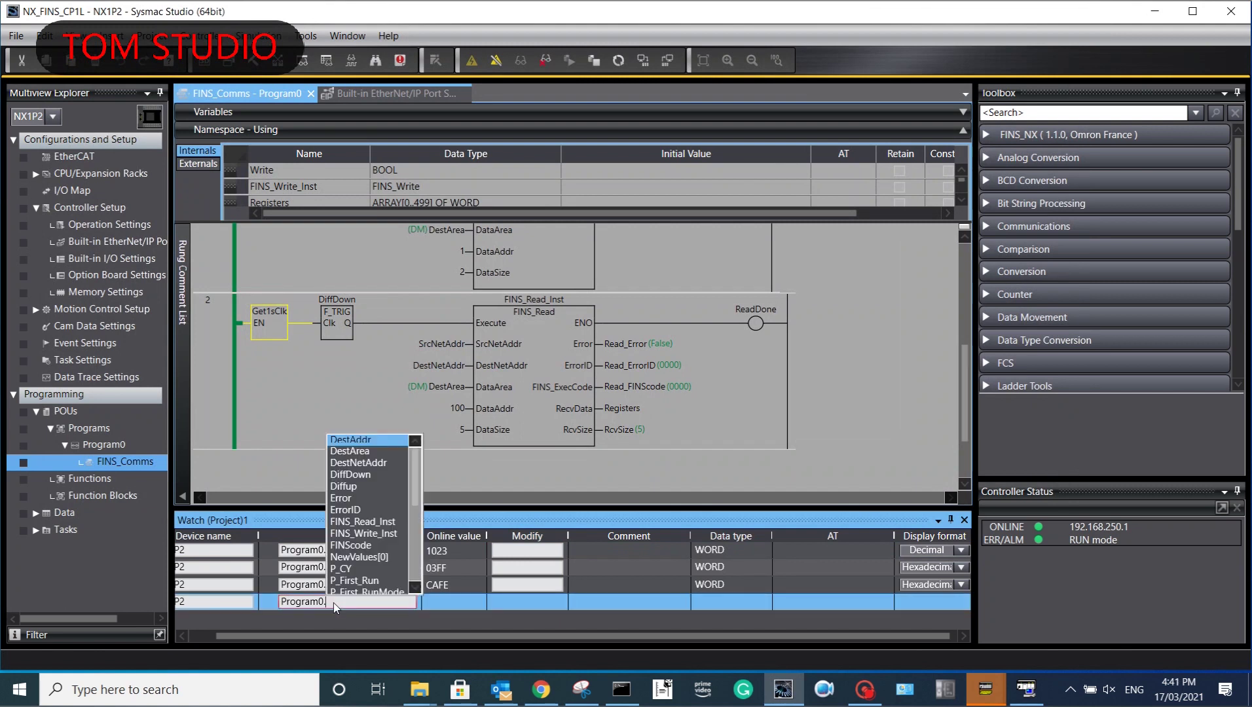
pyautogui.click(378, 559)
pyautogui.doubleClick(386, 557)
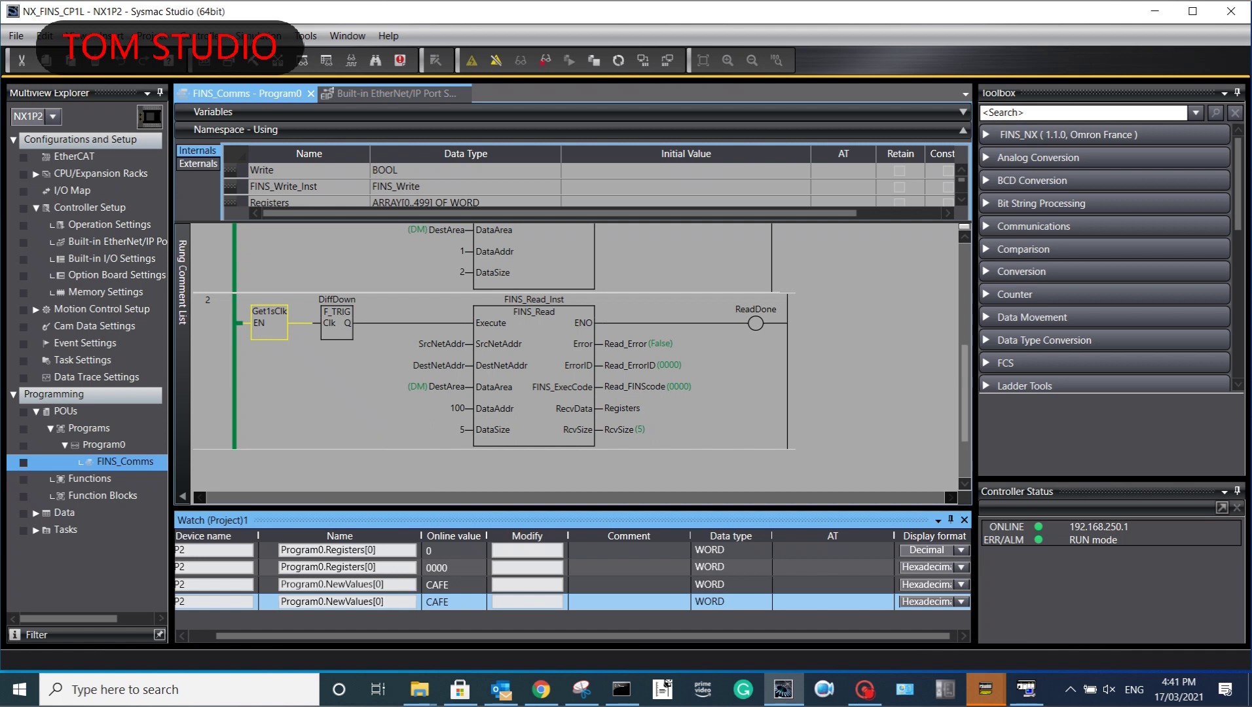
pyautogui.click(379, 602)
pyautogui.press('BackSpace')
pyautogui.press('BackSpace')
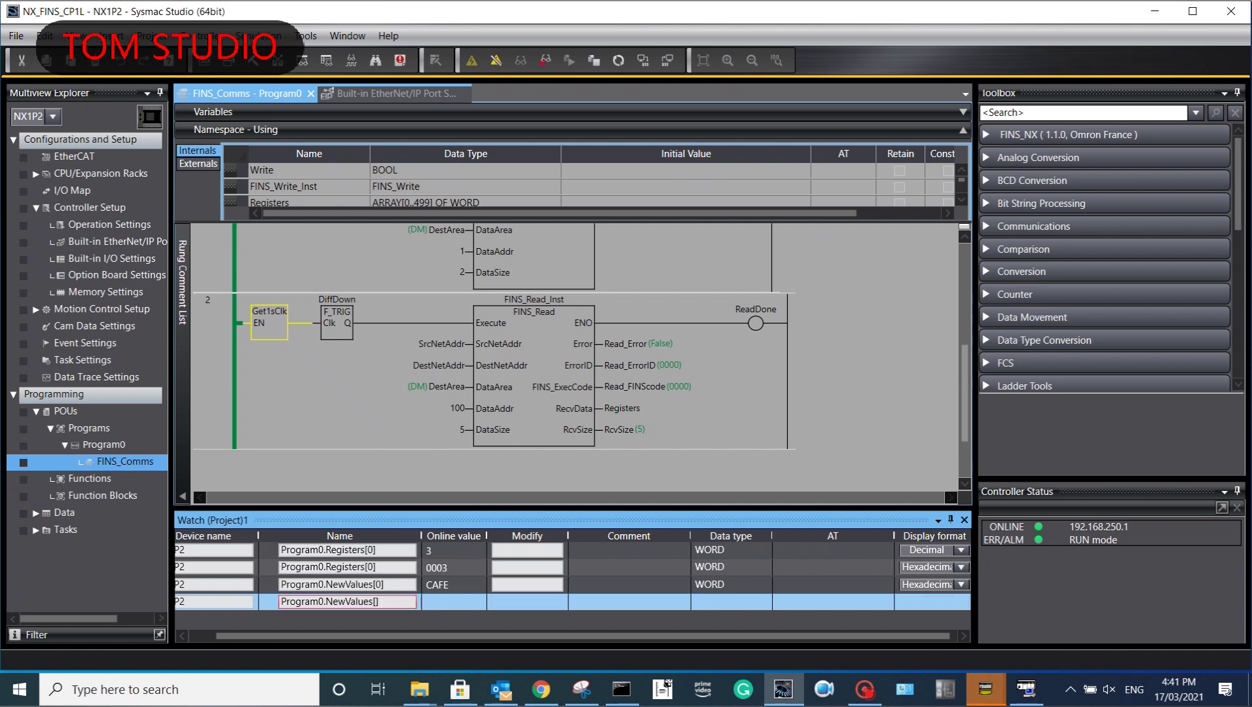
pyautogui.write('1')
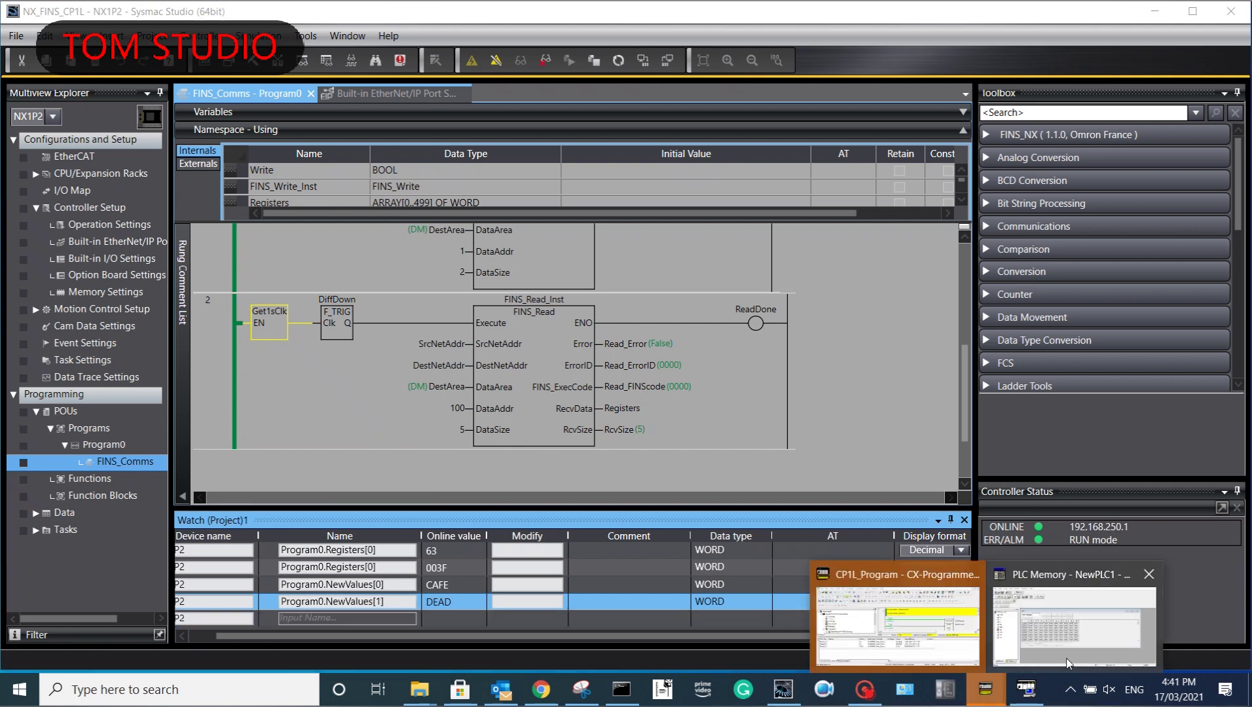
# Step: Check the PLC Memory window, then return to Sysmac Studio's ladder program
pyautogui.click(1067, 663)
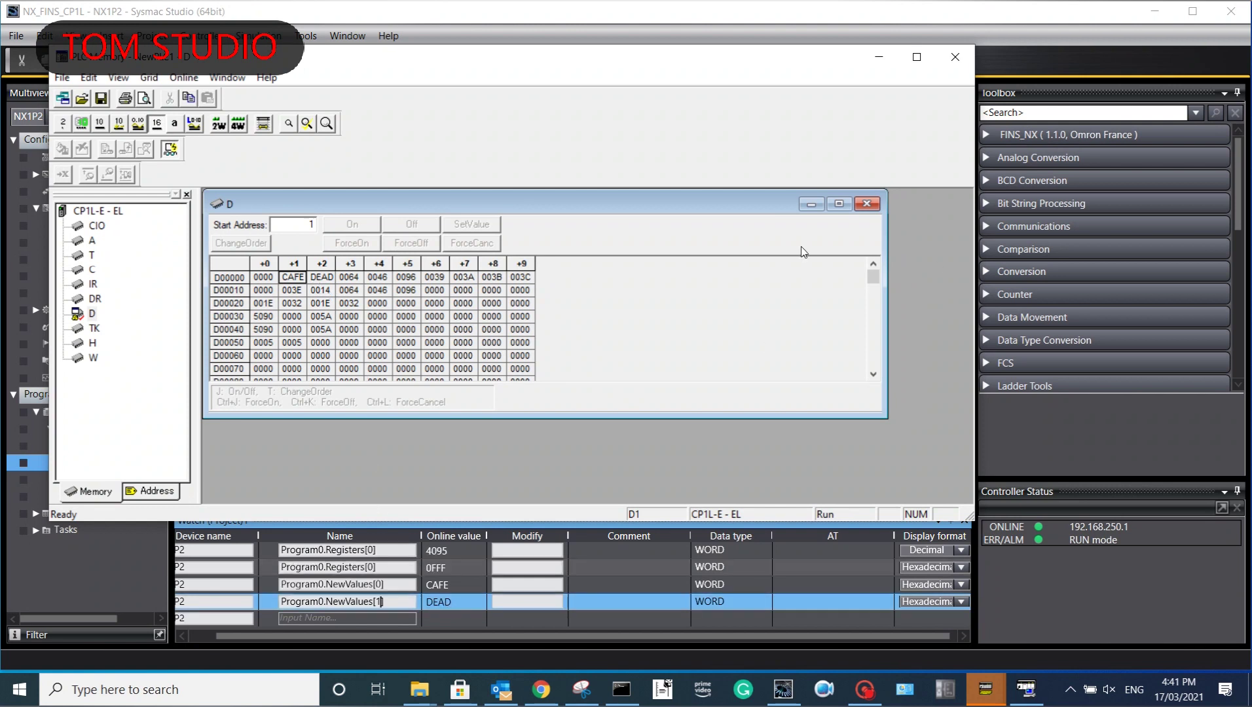
pyautogui.click(1083, 13)
pyautogui.scroll(3, 734, 362)
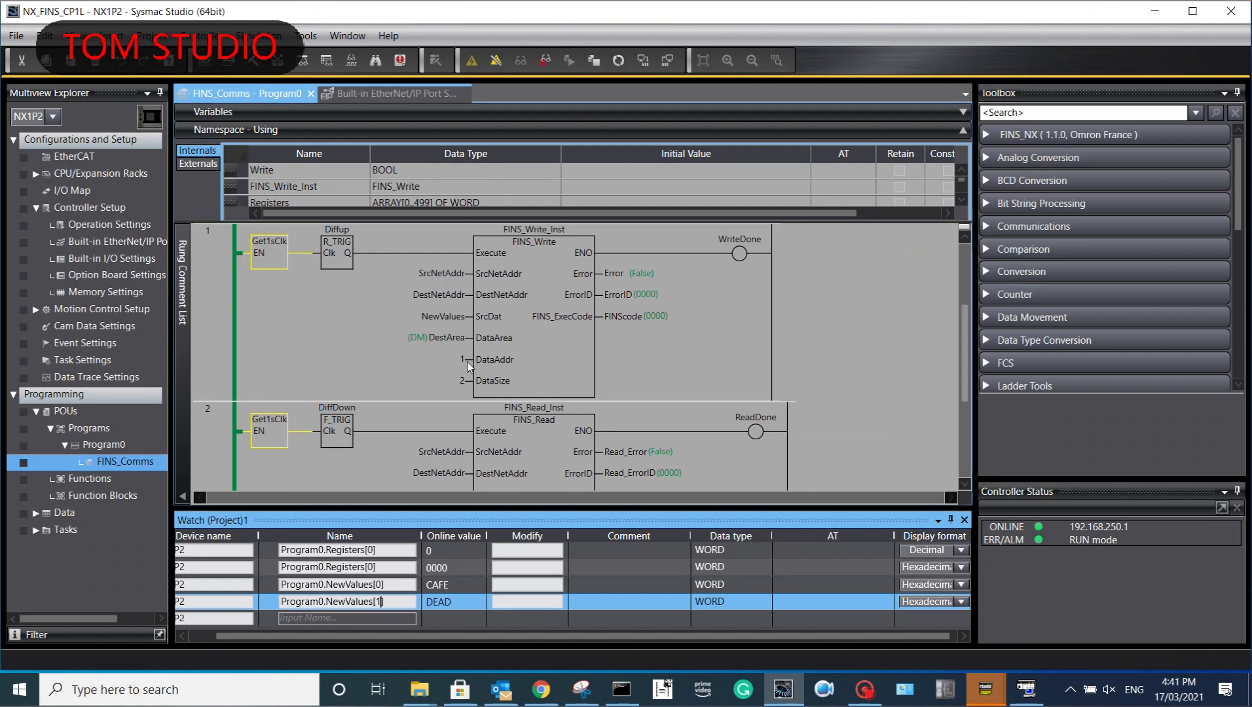
# Step: Check FINS_Write DataAddr/DataSize and rung 0 ST code, then bring back the PLC Memory grid
pyautogui.moveTo(468, 363)
pyautogui.scroll(3, 928, 356)
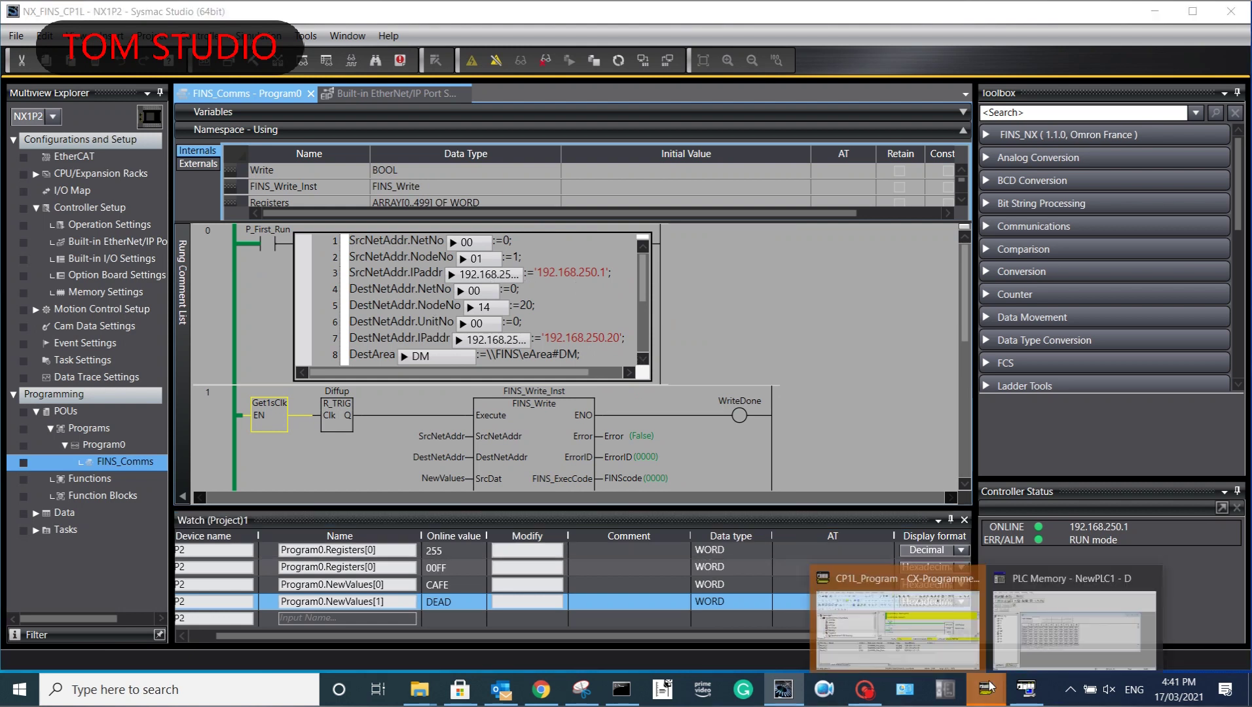
pyautogui.click(1076, 622)
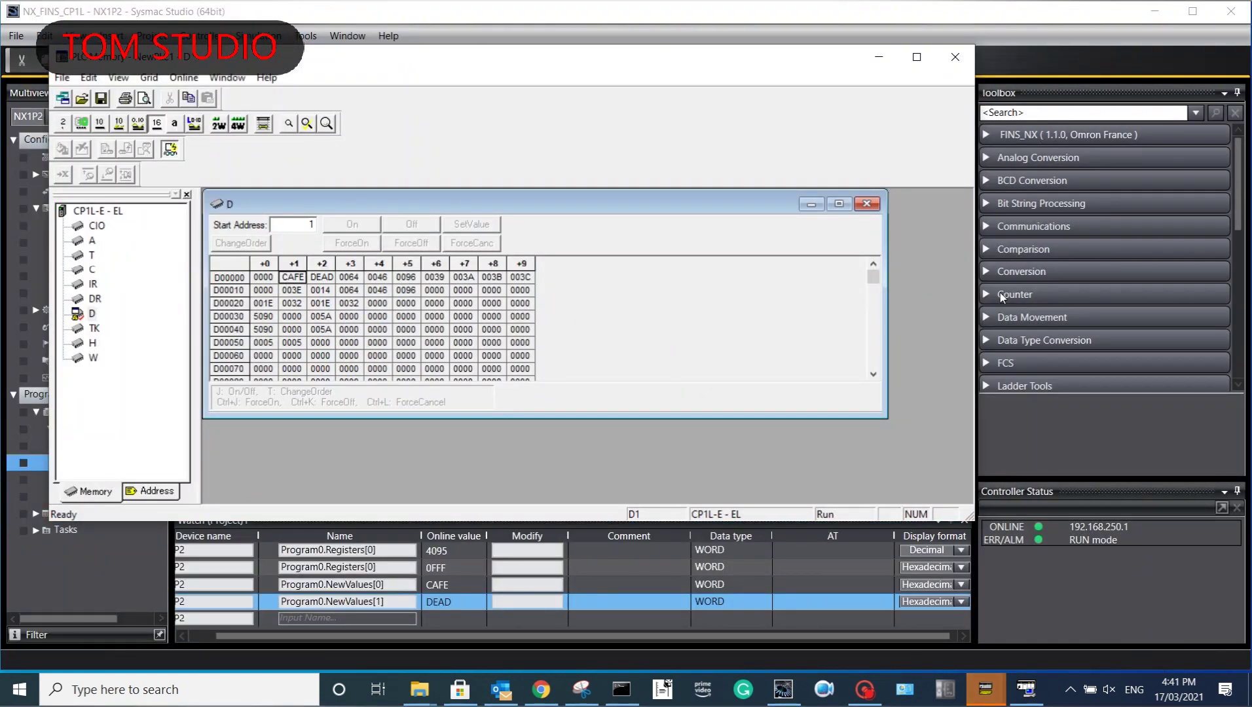
# Step: Scroll the CX-Programmer D memory monitor down to D00100 and confirm it reads 07FF
pyautogui.click(873, 374)
pyautogui.click(873, 374)
pyautogui.click(873, 374)
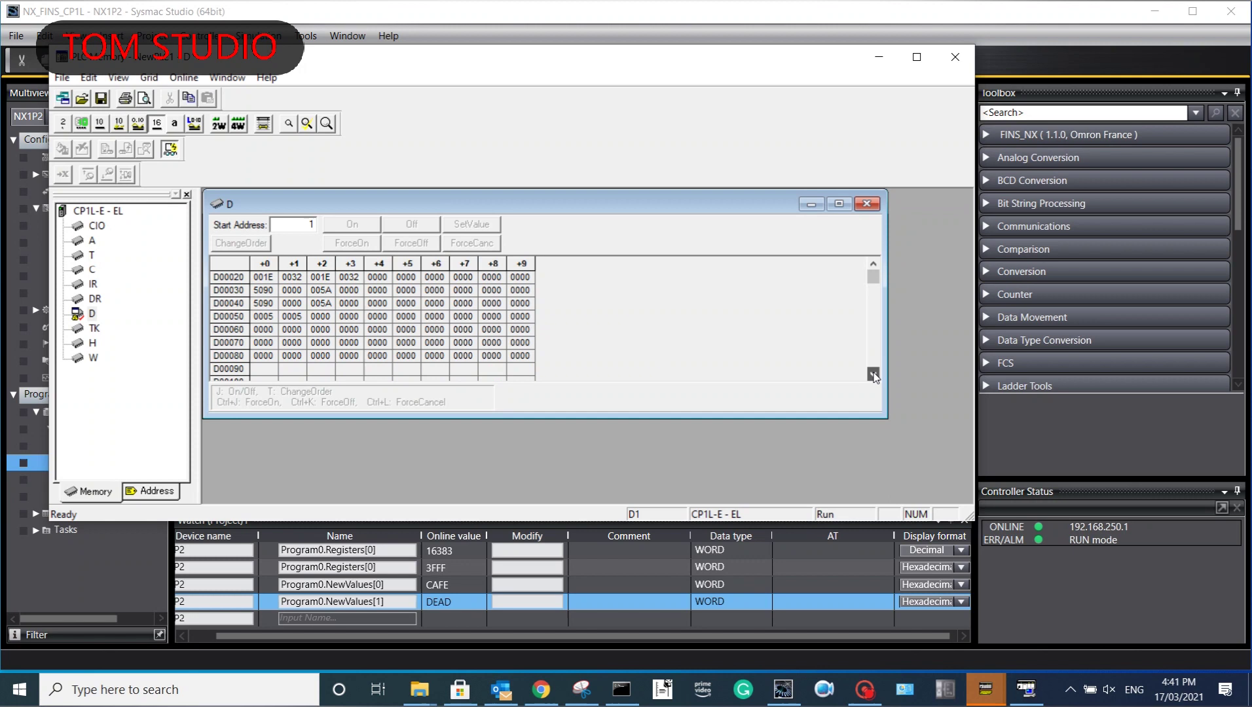
pyautogui.click(873, 374)
pyautogui.moveTo(875, 291); pyautogui.dragTo(876, 283)
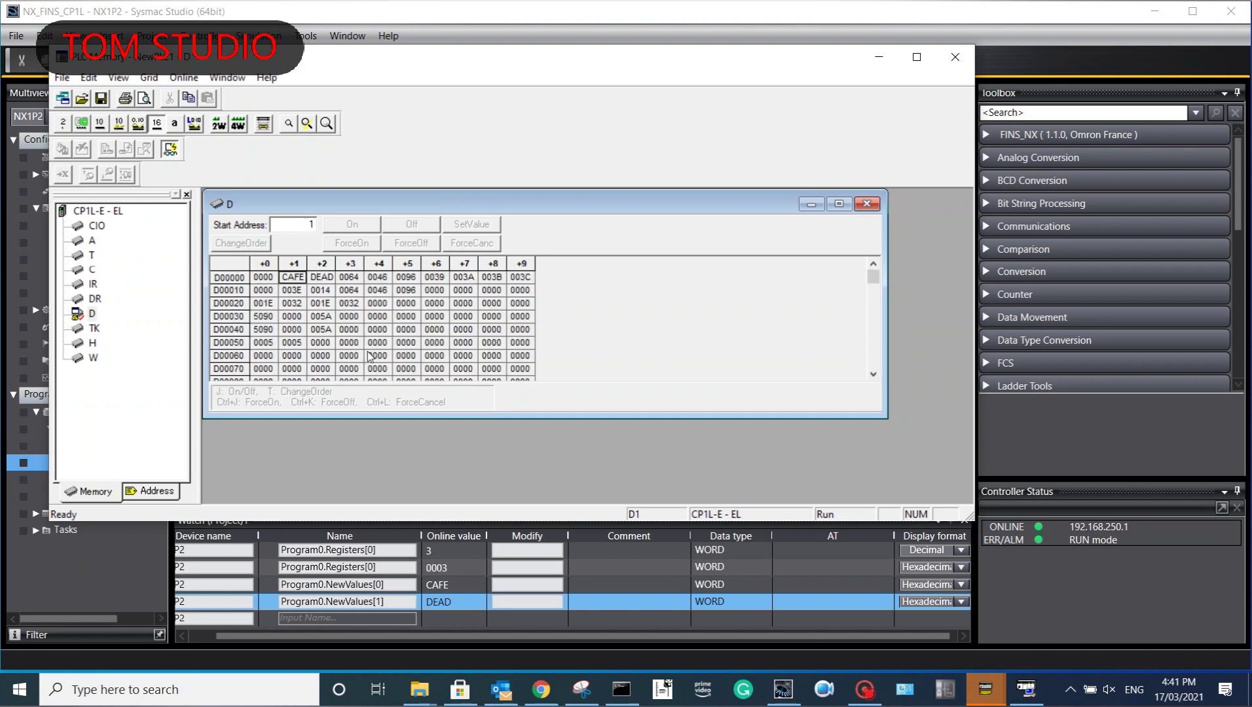
pyautogui.click(873, 374)
pyautogui.click(873, 374)
pyautogui.click(873, 374)
pyautogui.click(873, 375)
pyautogui.click(873, 374)
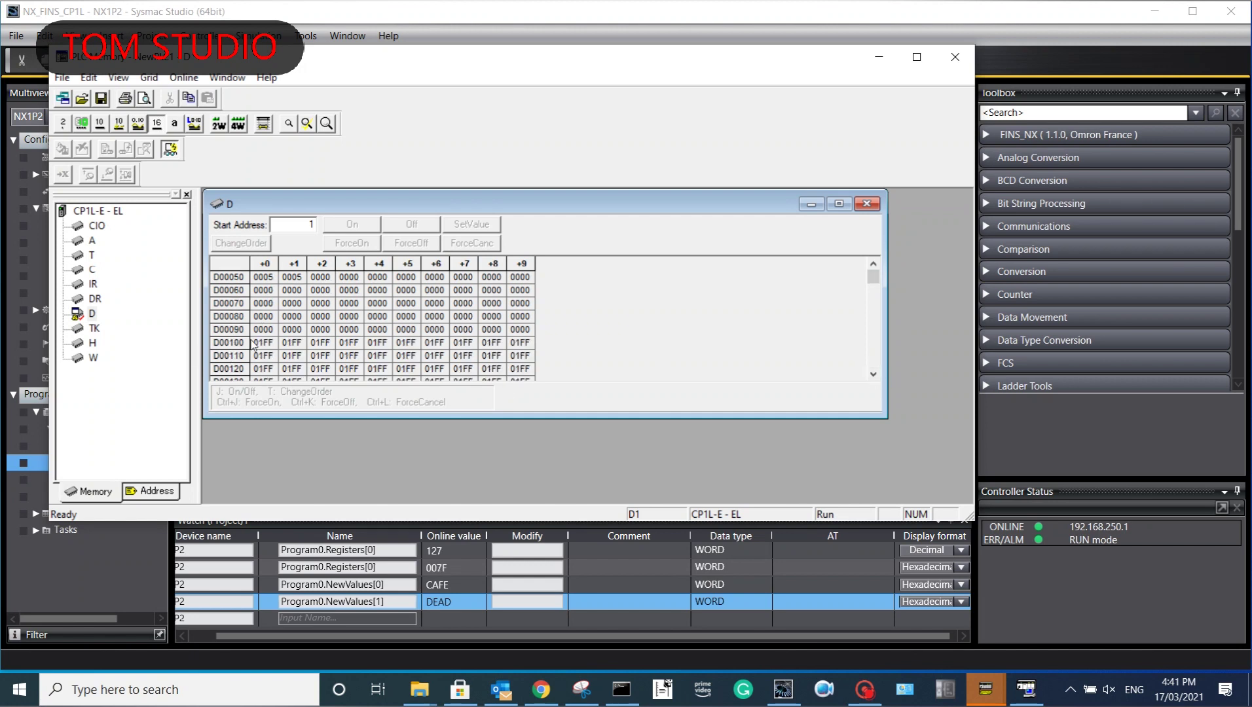
pyautogui.click(265, 345)
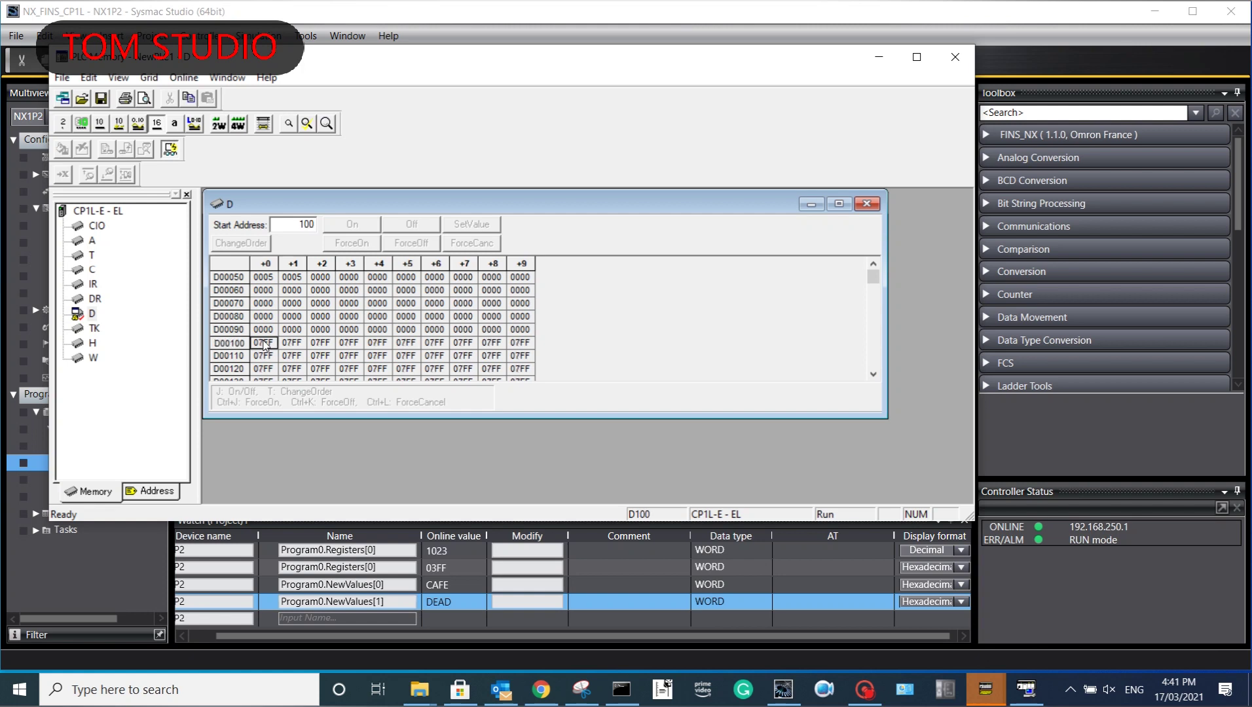